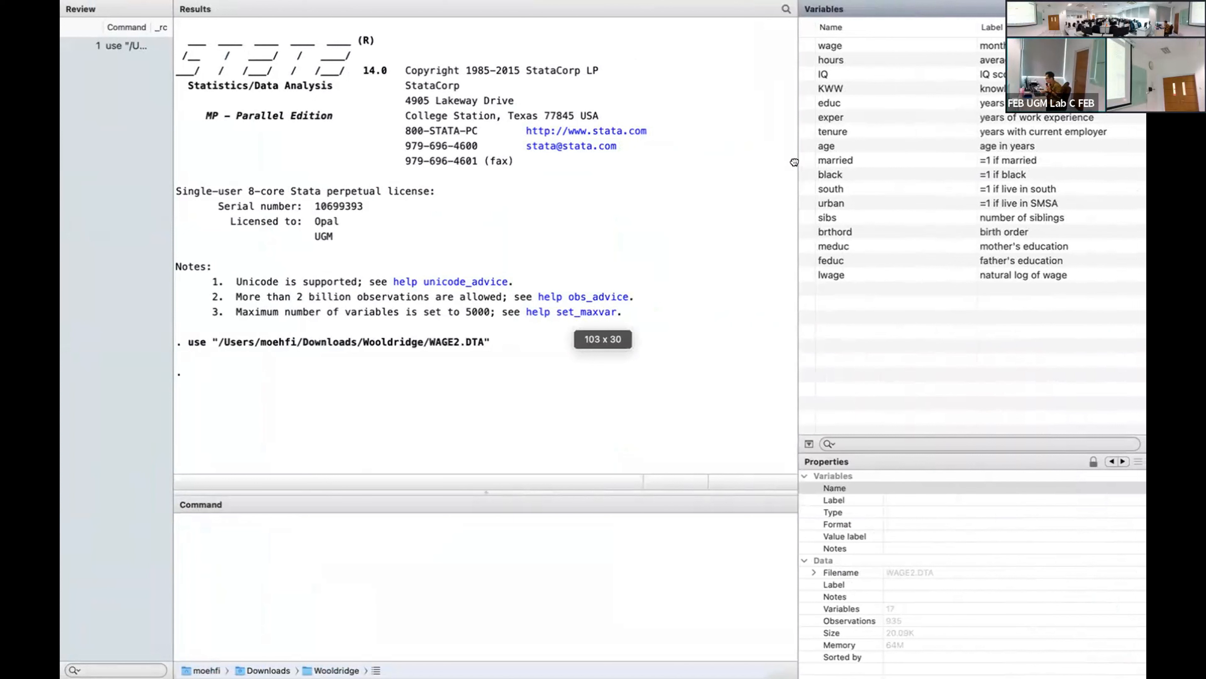
Widen the results area and run a two-sample t test of educ grouped by urban.
left_click_drag(794, 163, 878, 190)
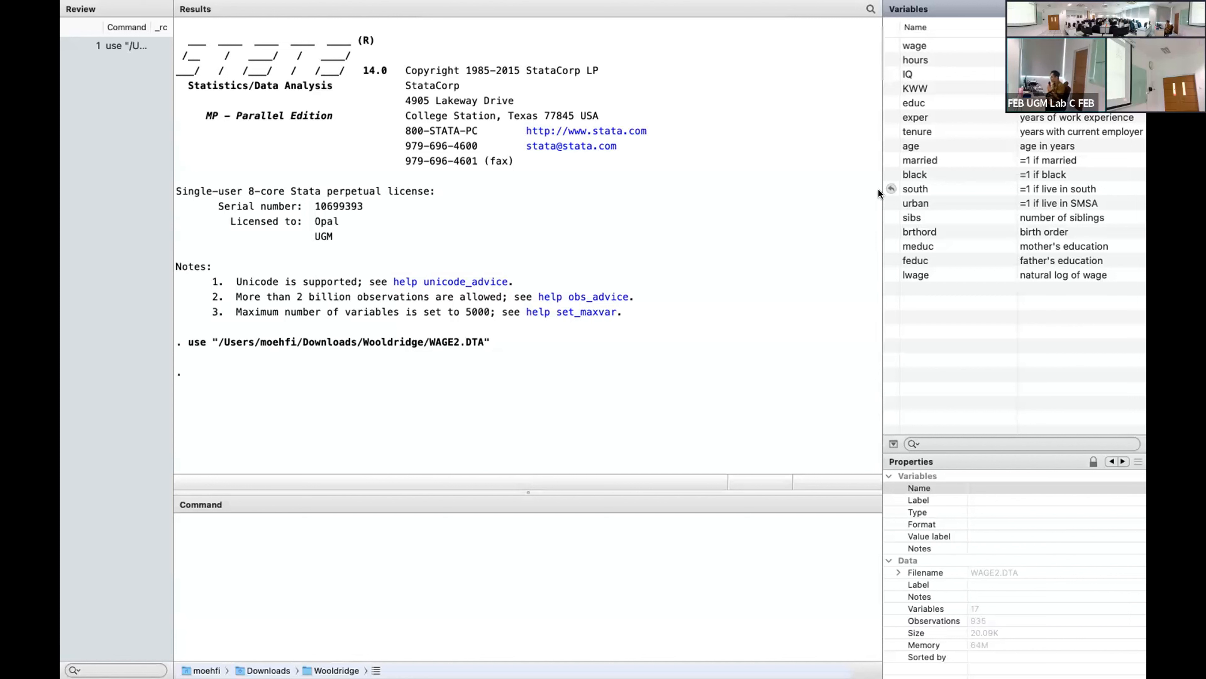
left_click(573, 551)
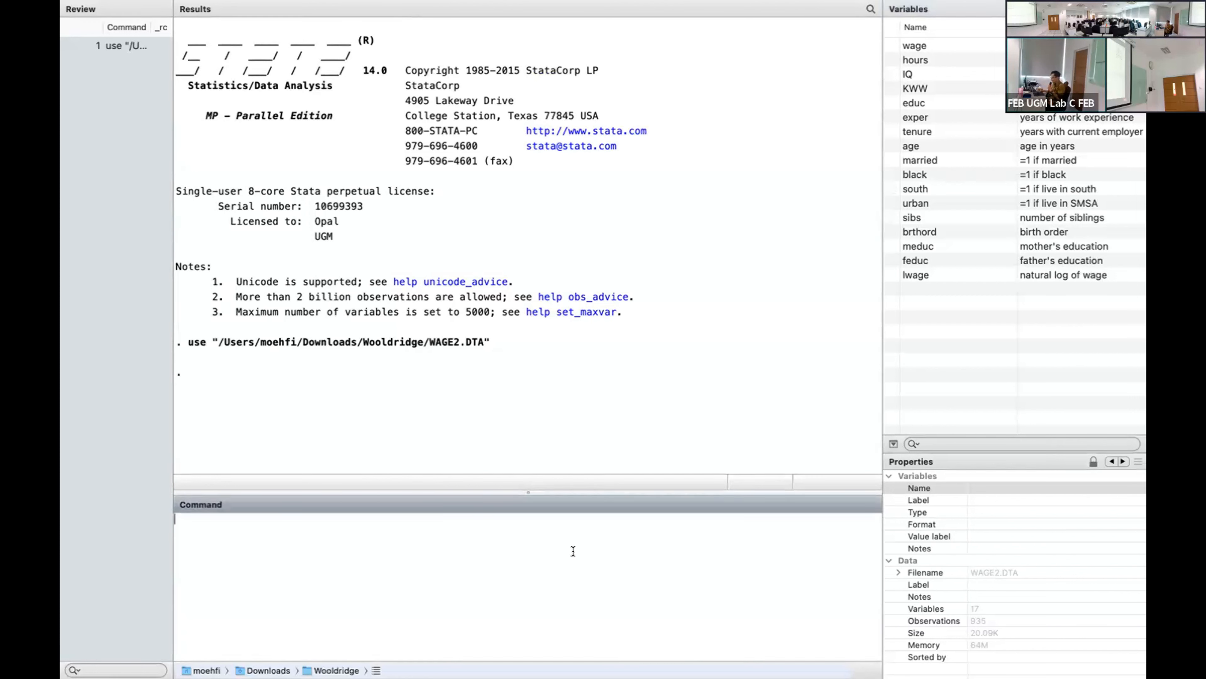
type("ttesr")
key("BackSpace")
key("BackSpace")
type("t educ, by(urban)")
key("Return")
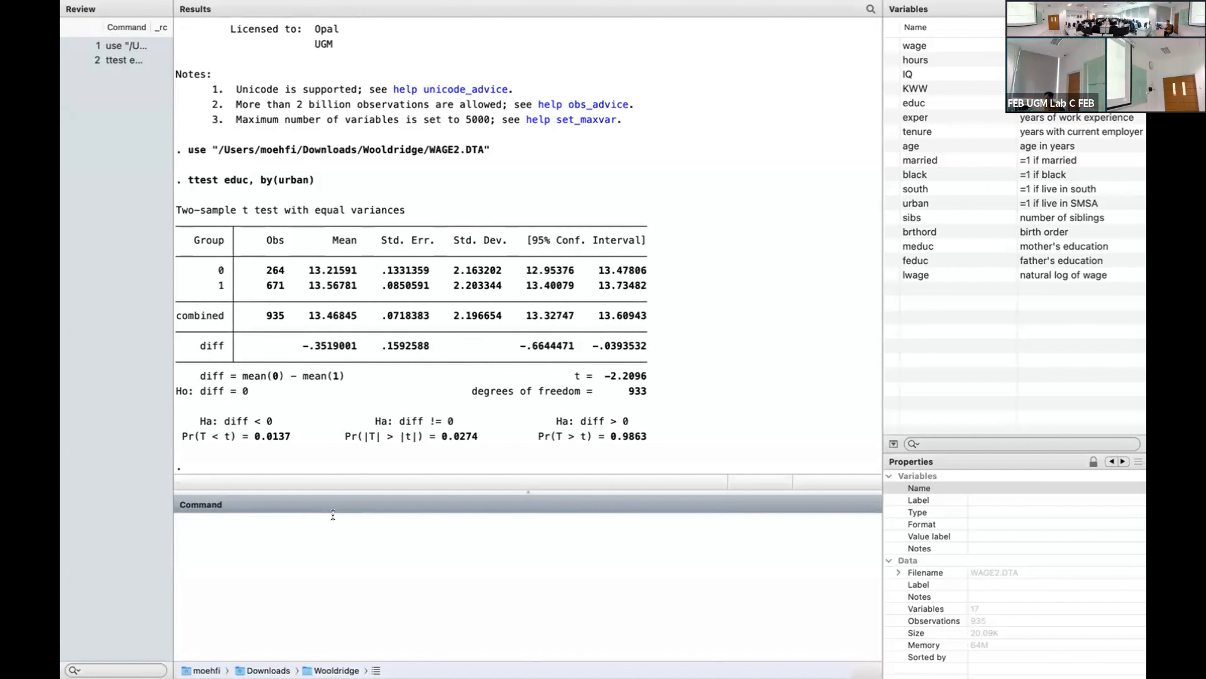
Define a value label named urban that maps 0 to "rural" and 1 to "urban".
type("label ")
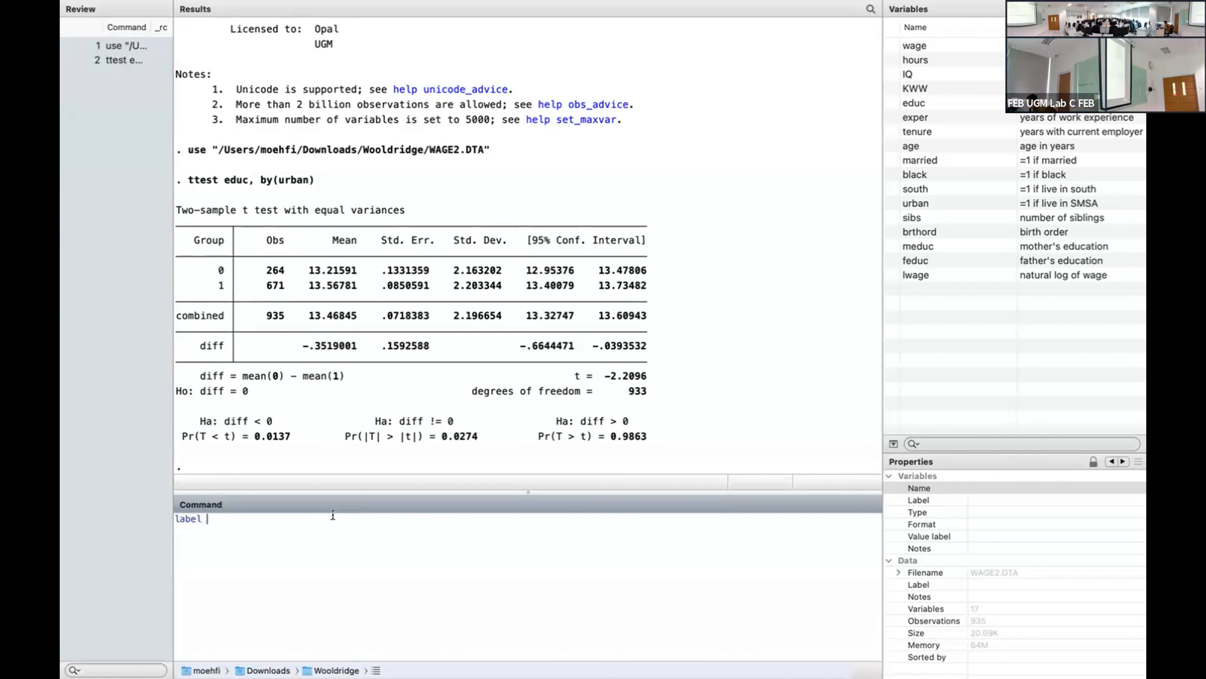
type("define urban 0 \"rural\" 1 ")
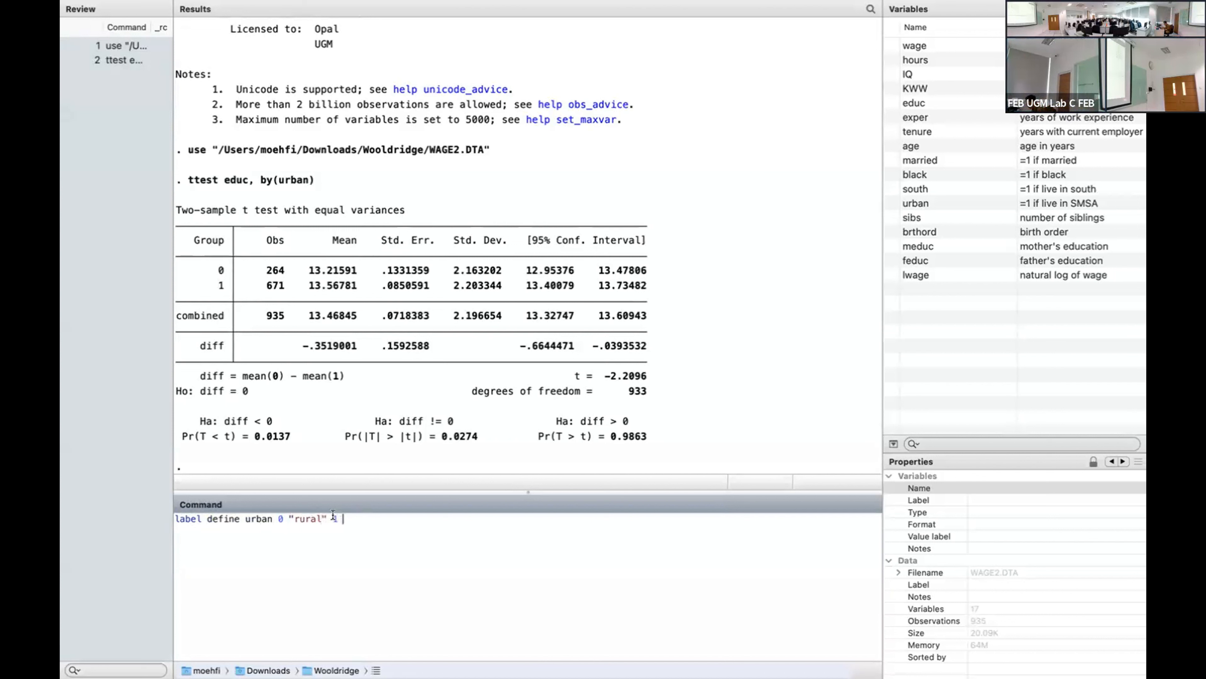
type("\"")
type("urban\"")
key("Return")
Attach the urban value label to the urban variable and rerun the t test of educ by urban.
type("label")
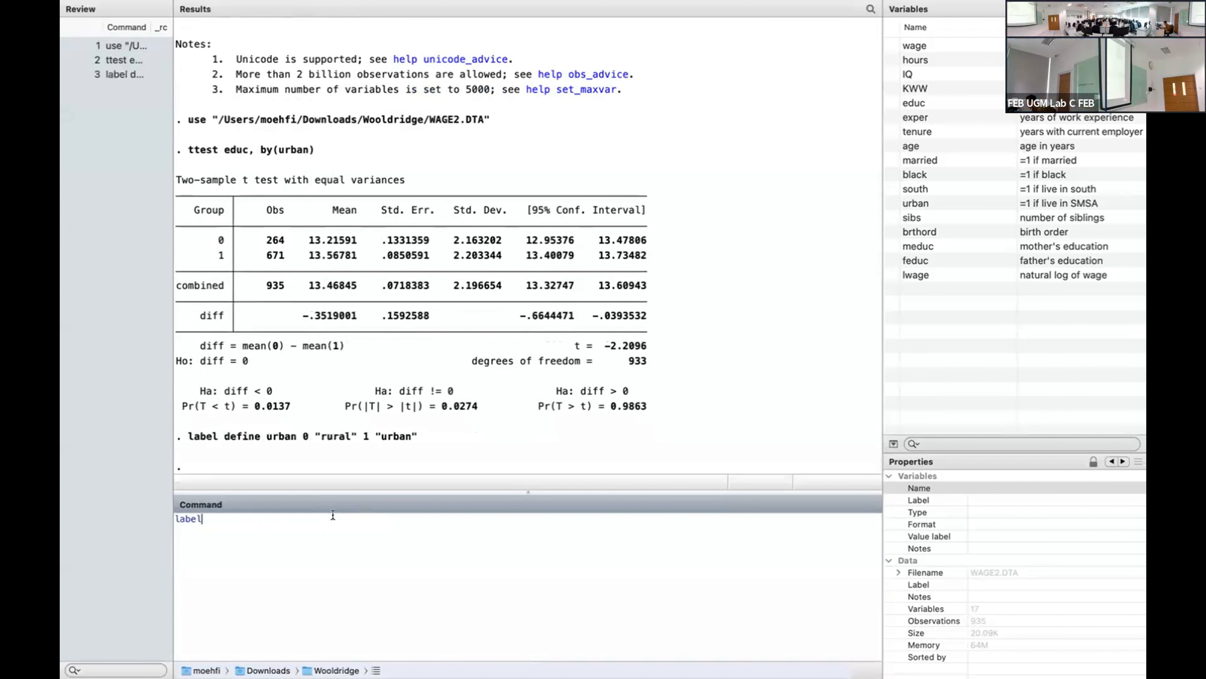
type(" values urban urban")
key("Return")
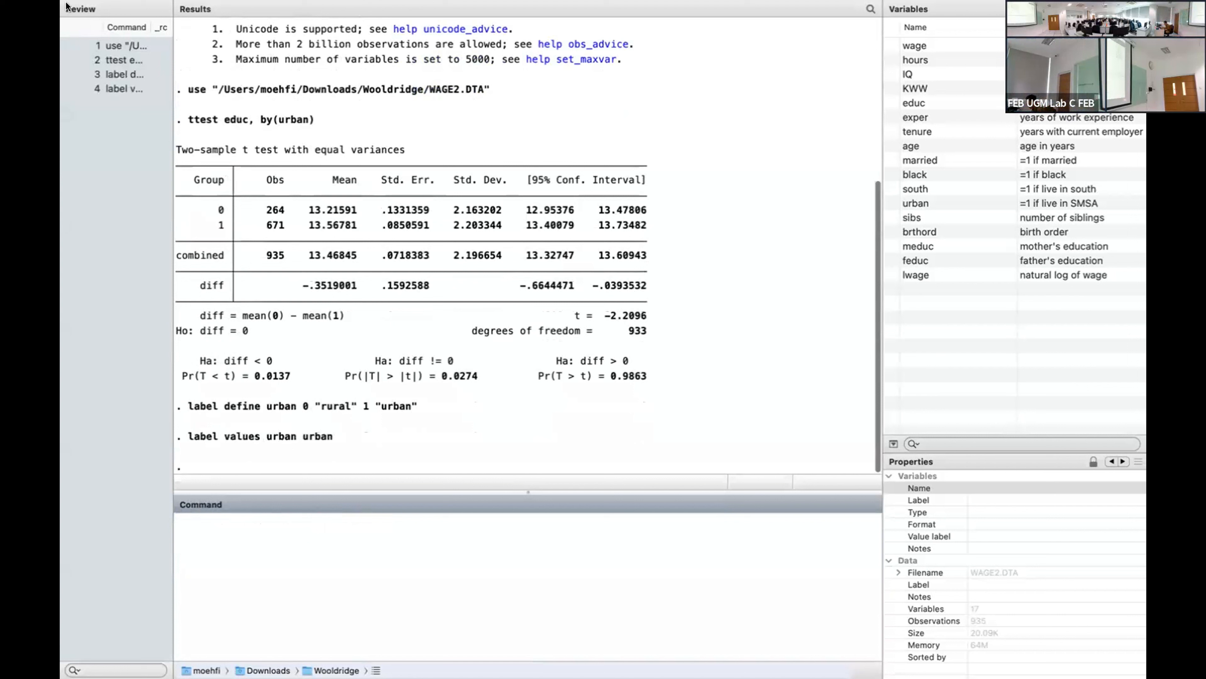
double_click(125, 57)
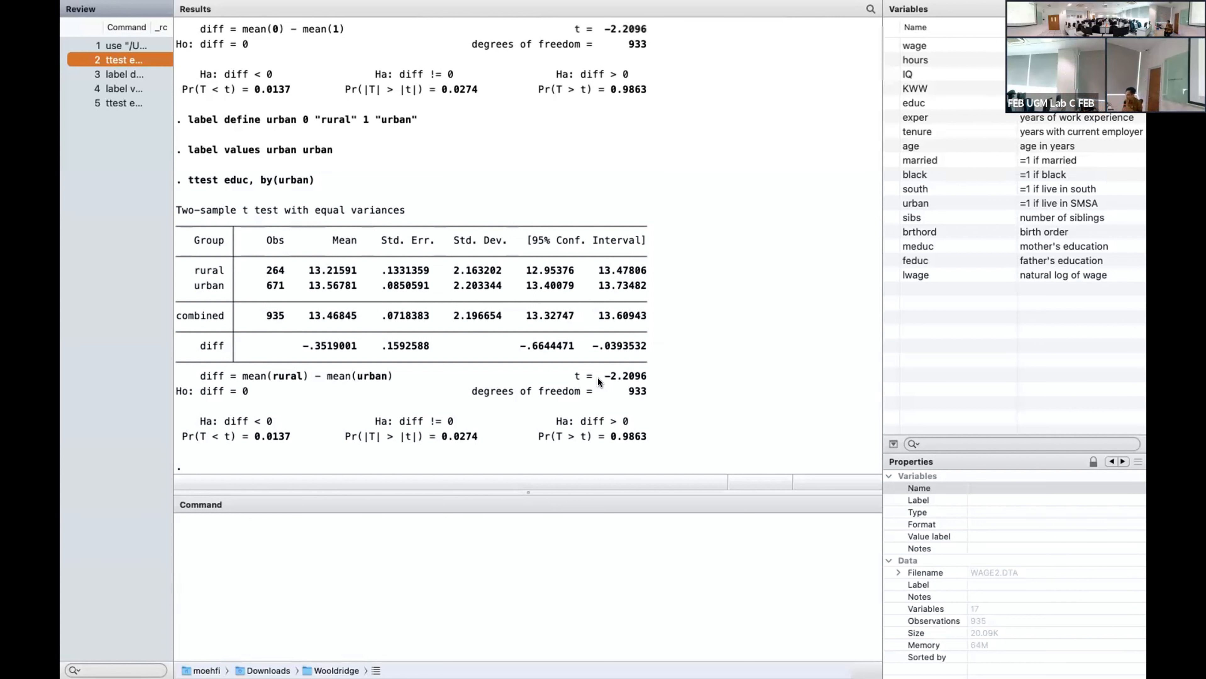
Run the earlier t test of educ by urban again with the unpaired option added.
left_click(123, 60)
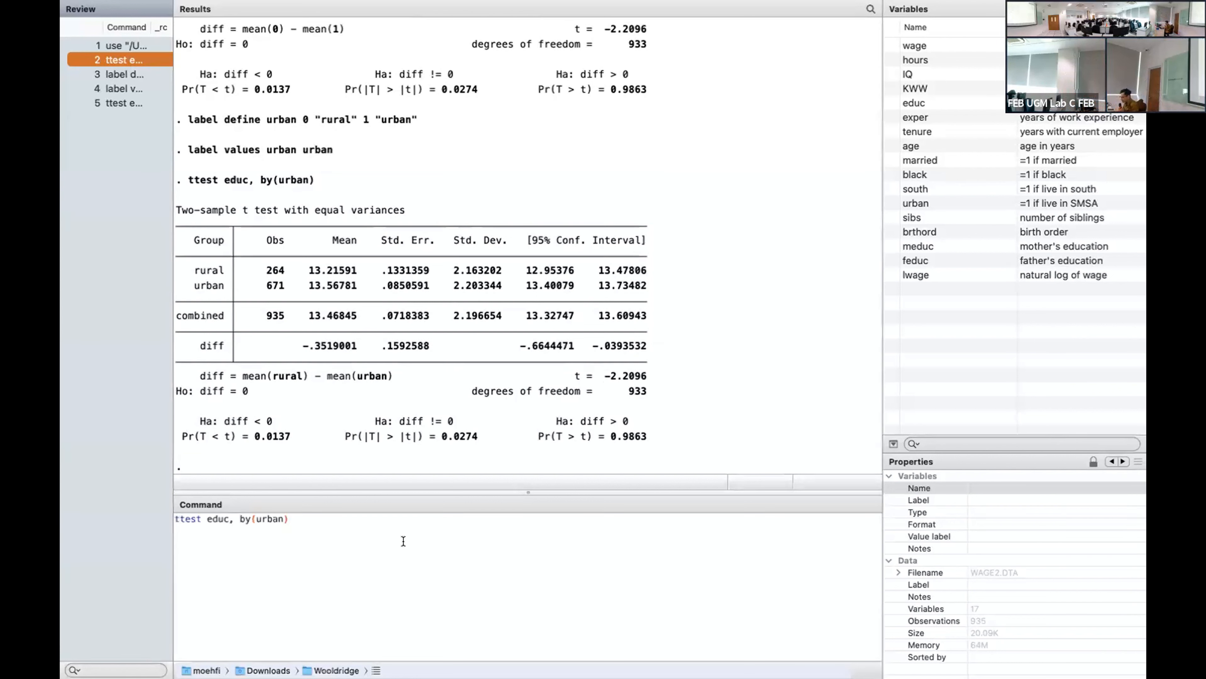
left_click(367, 524)
type("unpaired")
key("Return")
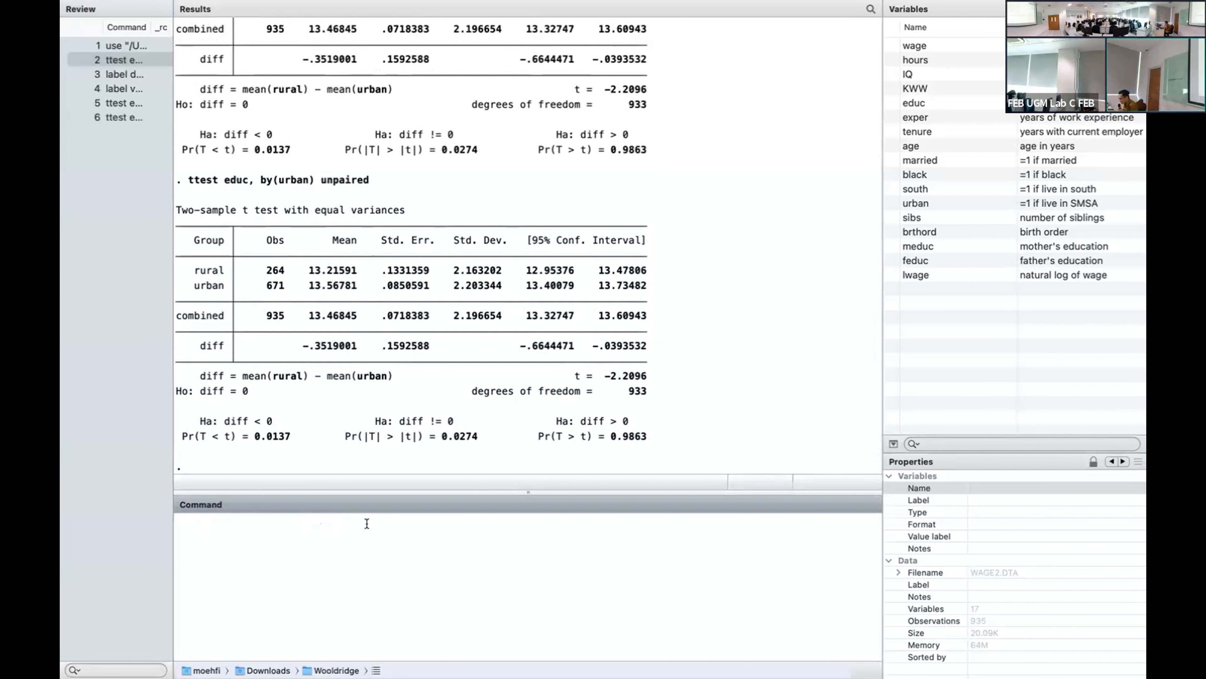
scroll(320, 160, "up", 3)
scroll(319, 160, "down", 3)
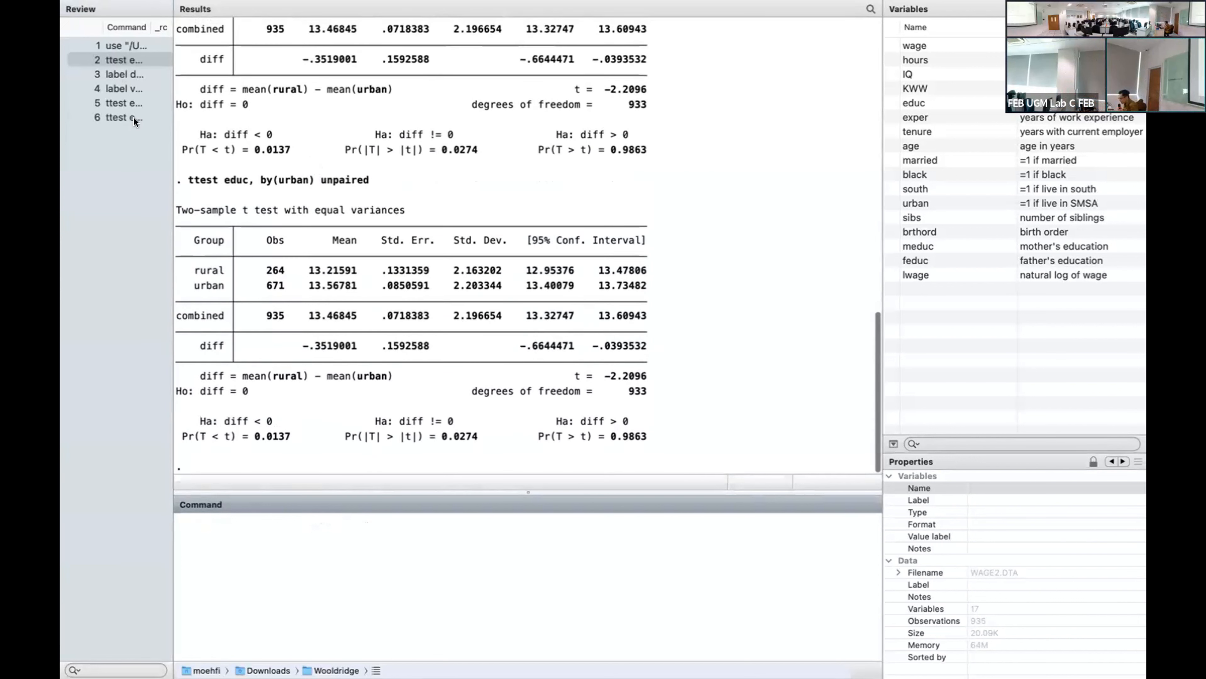
Try to run the t test of educ by urban with the paired option instead of unpaired.
left_click(133, 117)
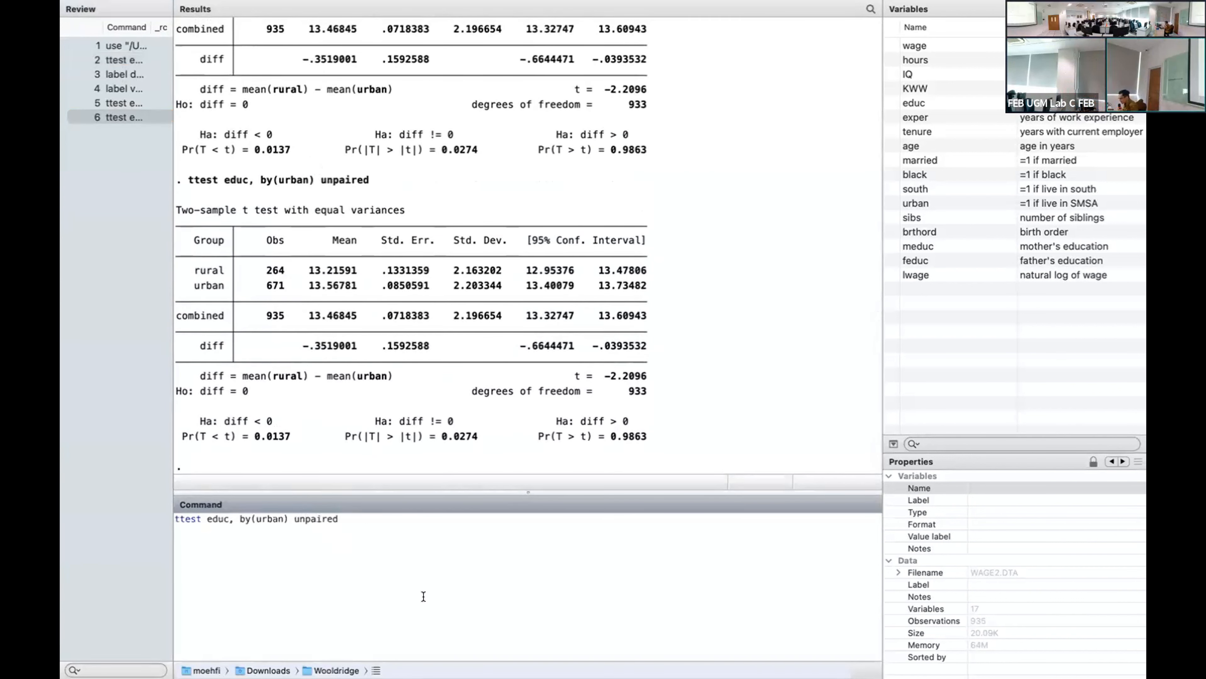
key("BackSpace")
key("BackSpace")
key("Return")
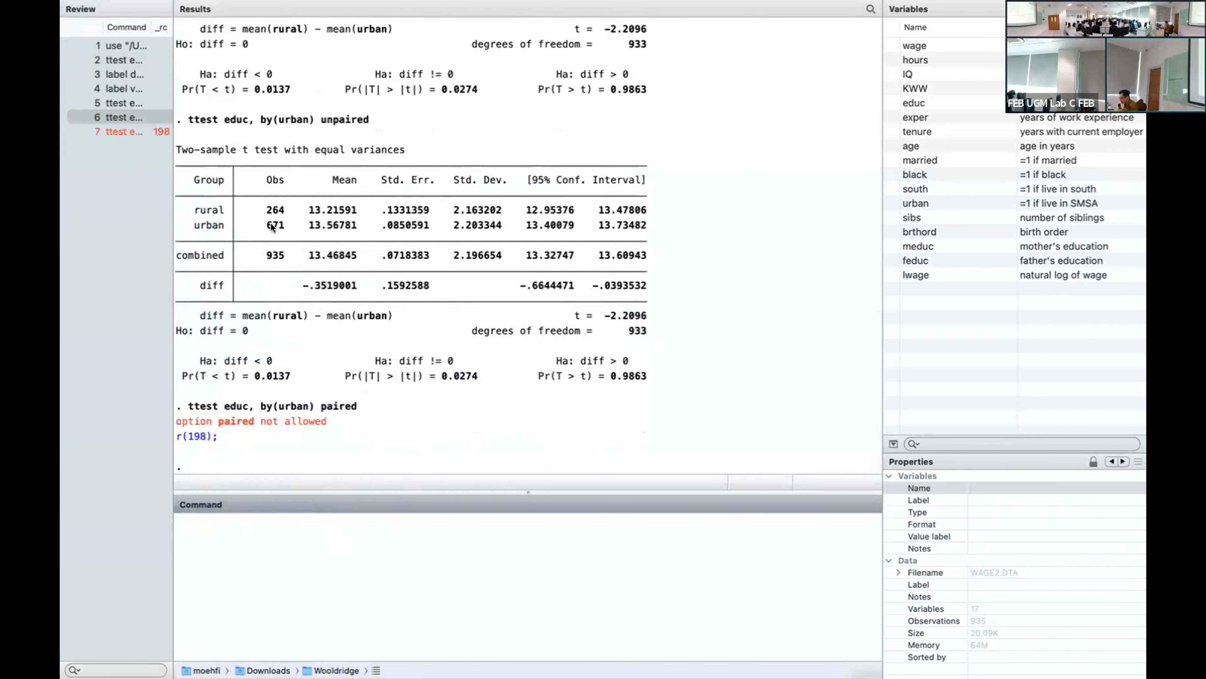
scroll(271, 222, "up", 5)
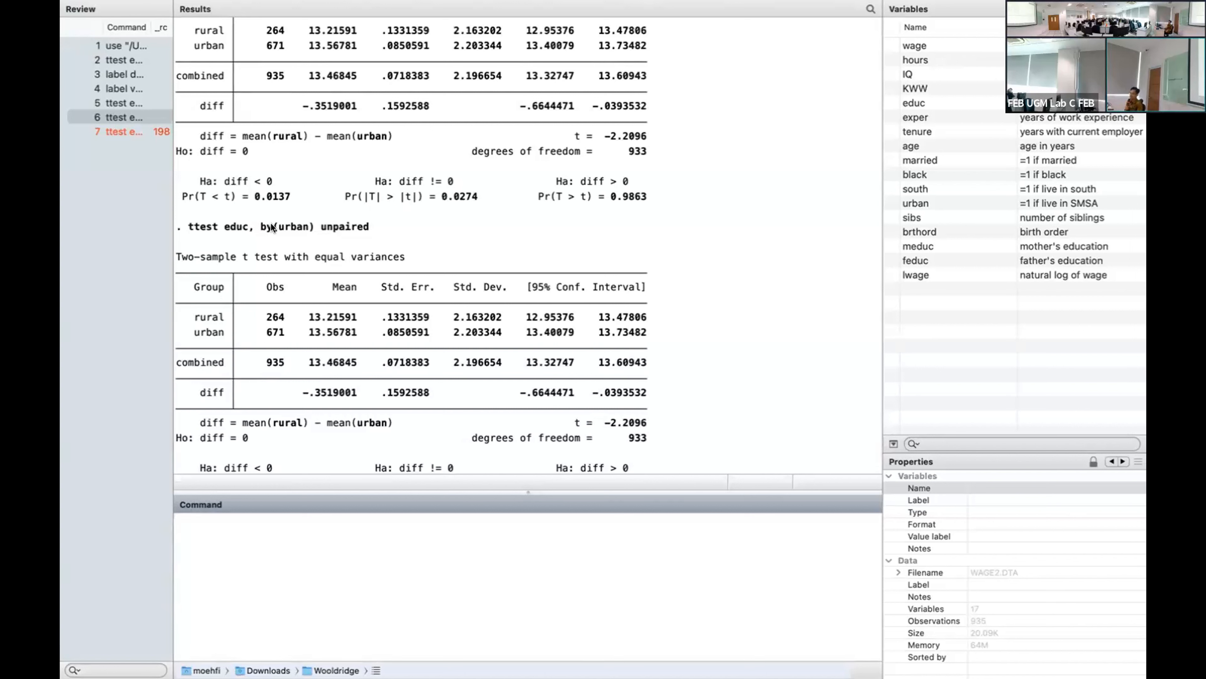
Run a two-sample t test of IQ grouped by urban.
type("ttest I")
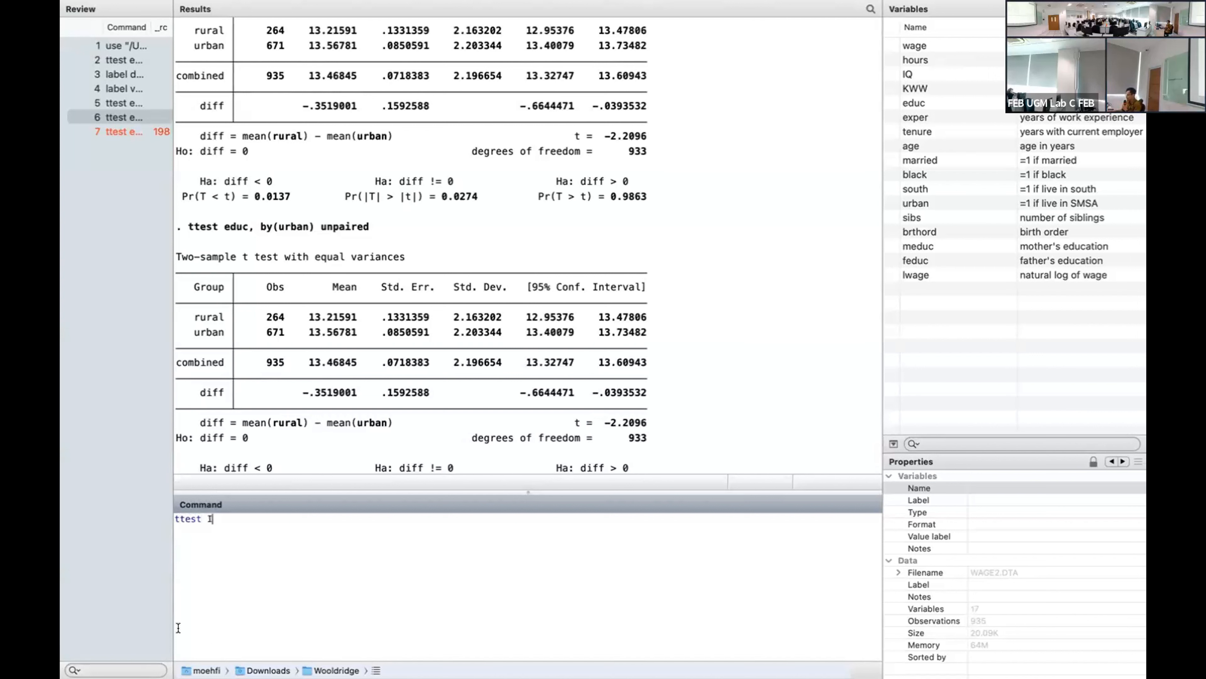
type("Q, by(urban)")
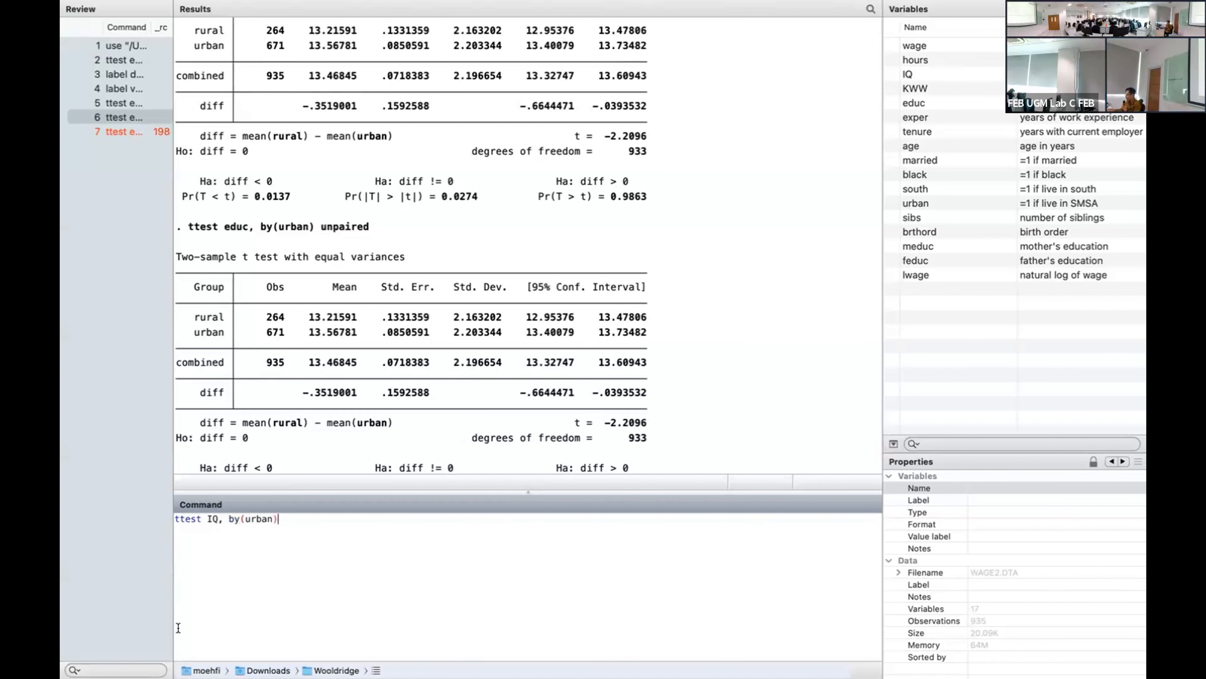
key("Return")
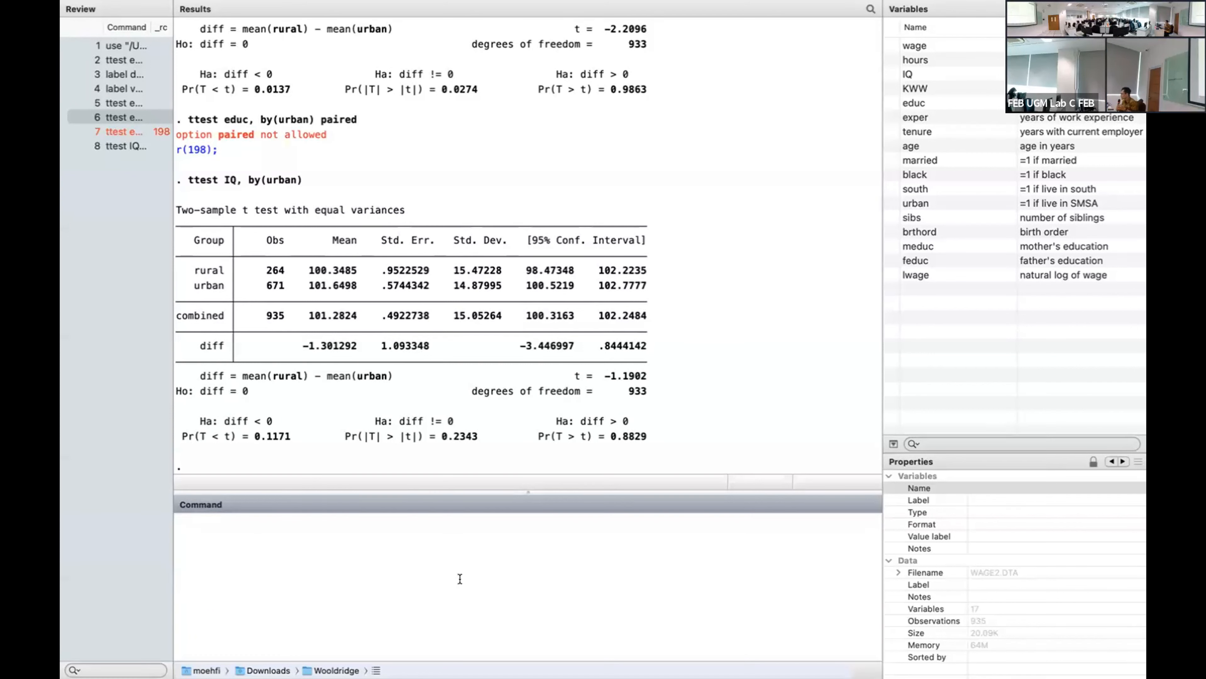
Describe the dataset's variables with desc and look back at the IQ t test output.
mouse_move(536, 4)
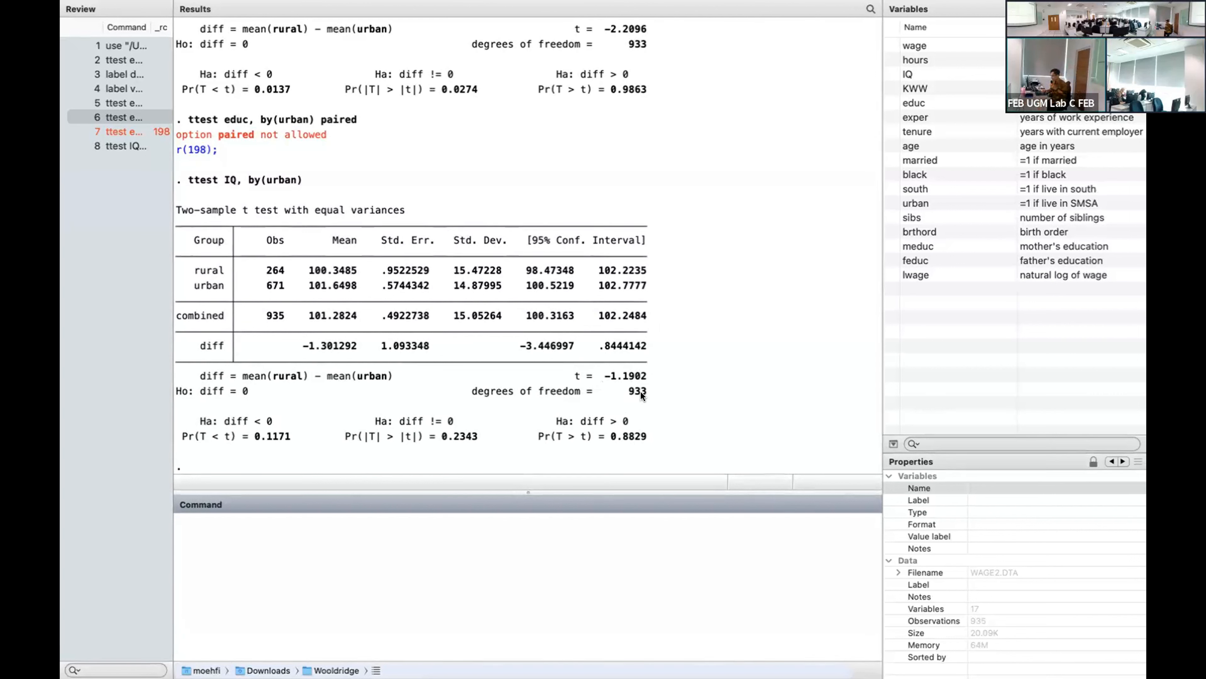
left_click(500, 525)
type("desc")
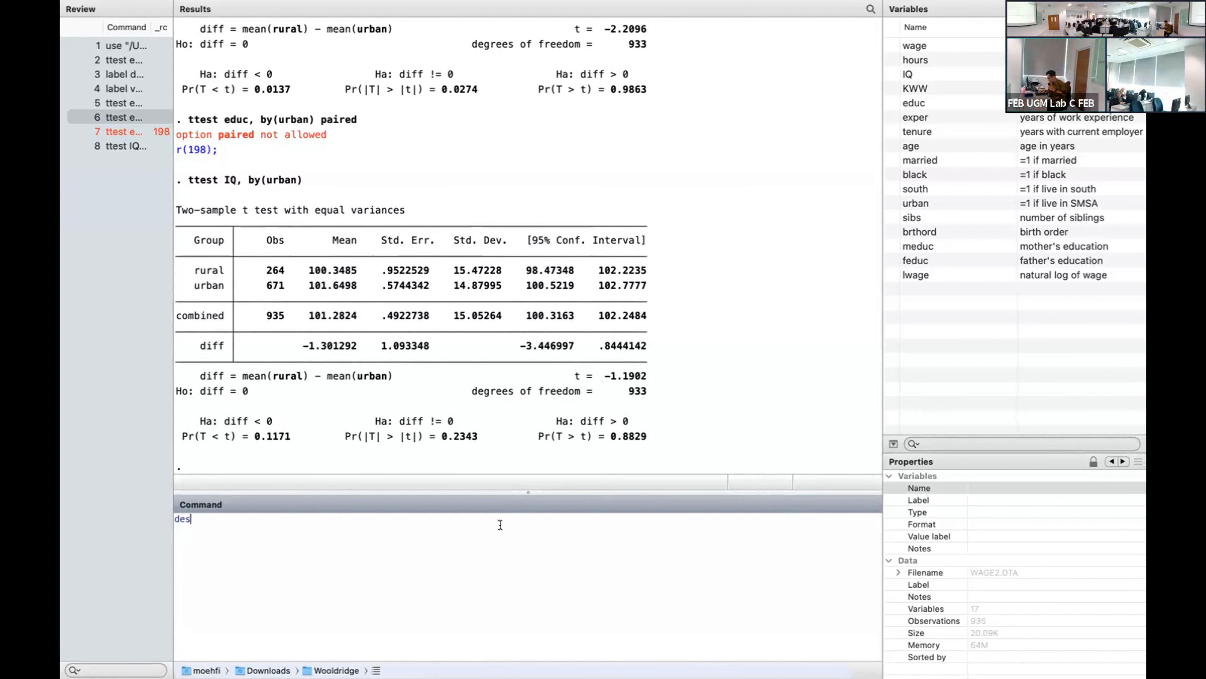
key("Return")
scroll(422, 298, "up", 5)
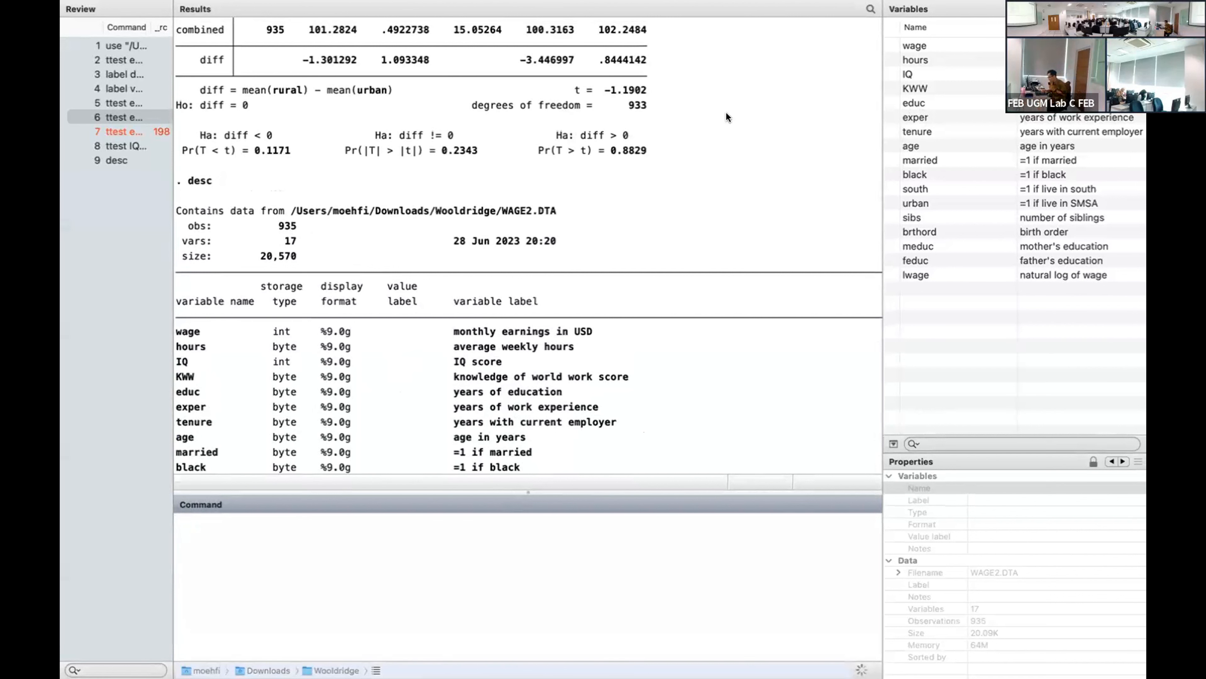
scroll(640, 119, "up", 5)
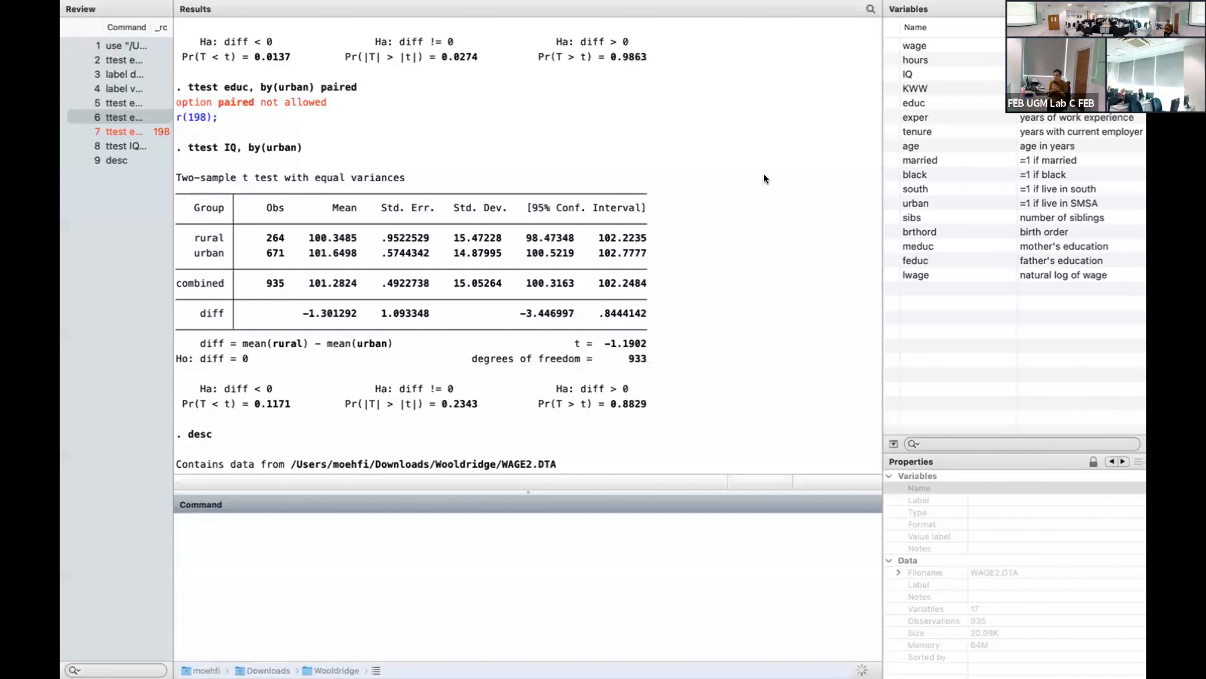
Switch to Safari and look up "t table" to view the critical t values.
key("super+Tab")
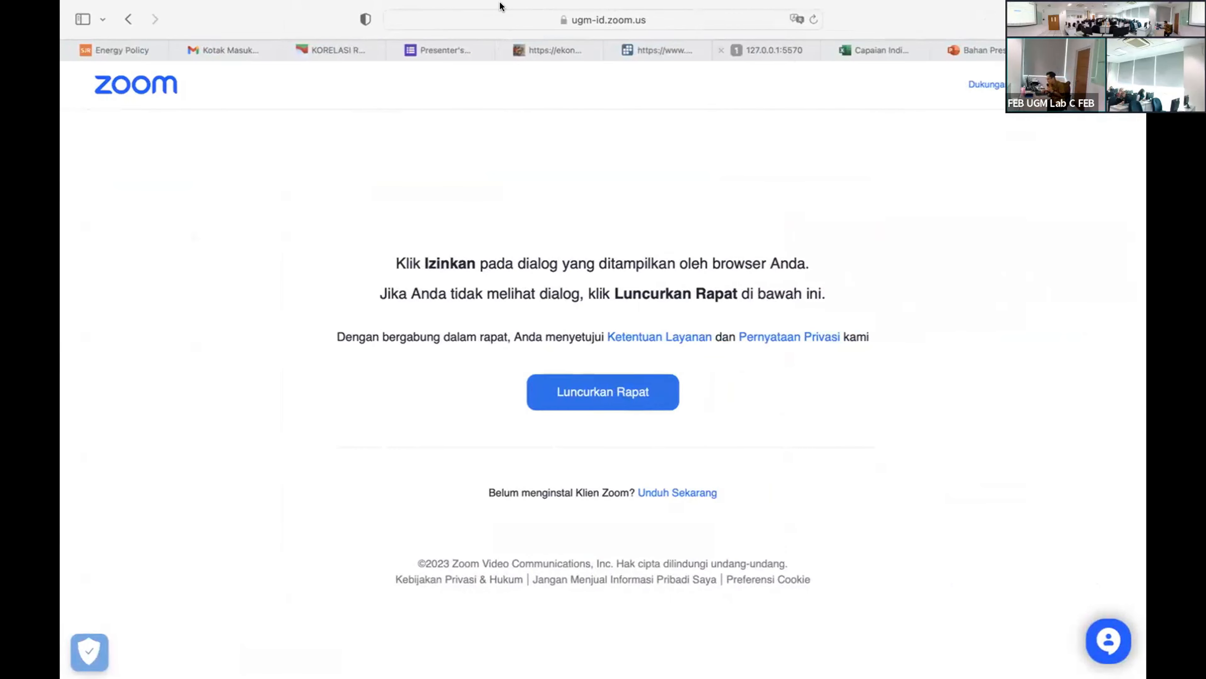
left_click(618, 20)
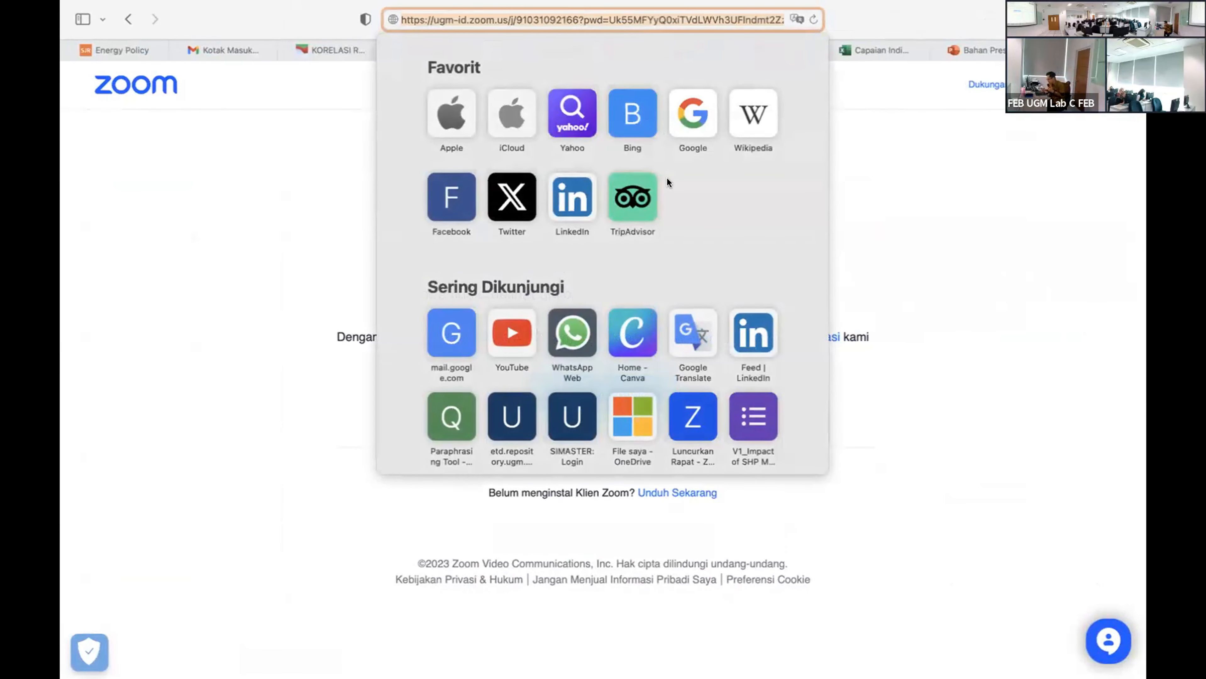
type("t table")
key("Return")
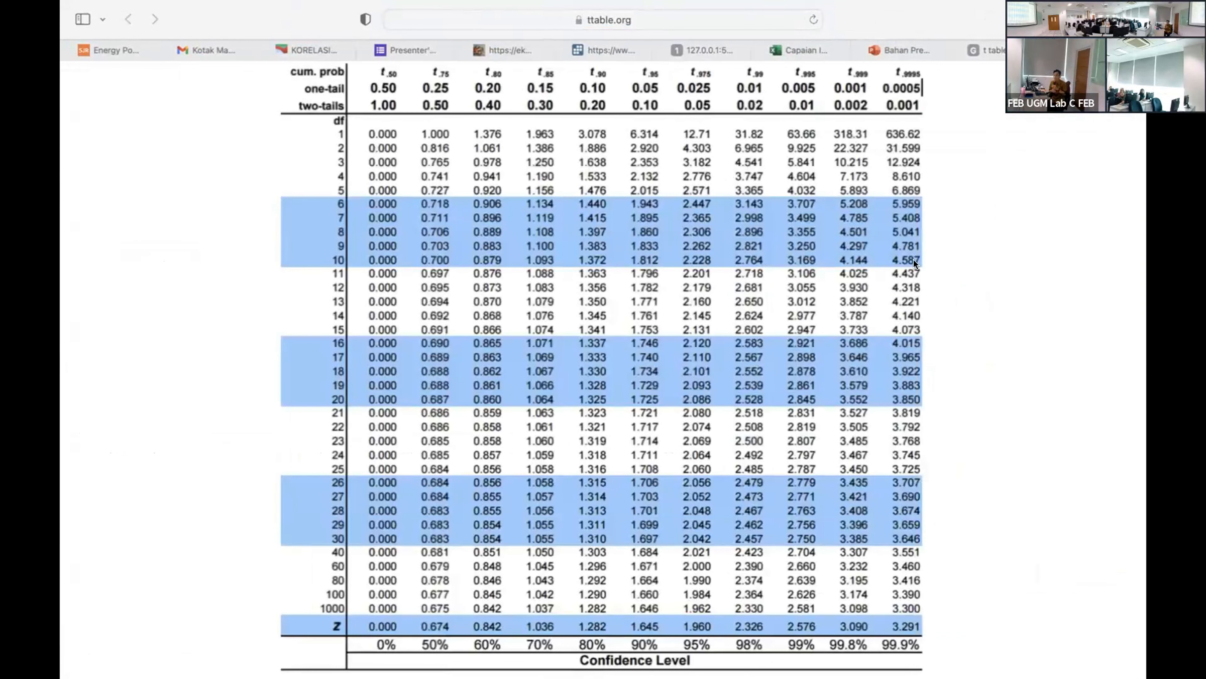
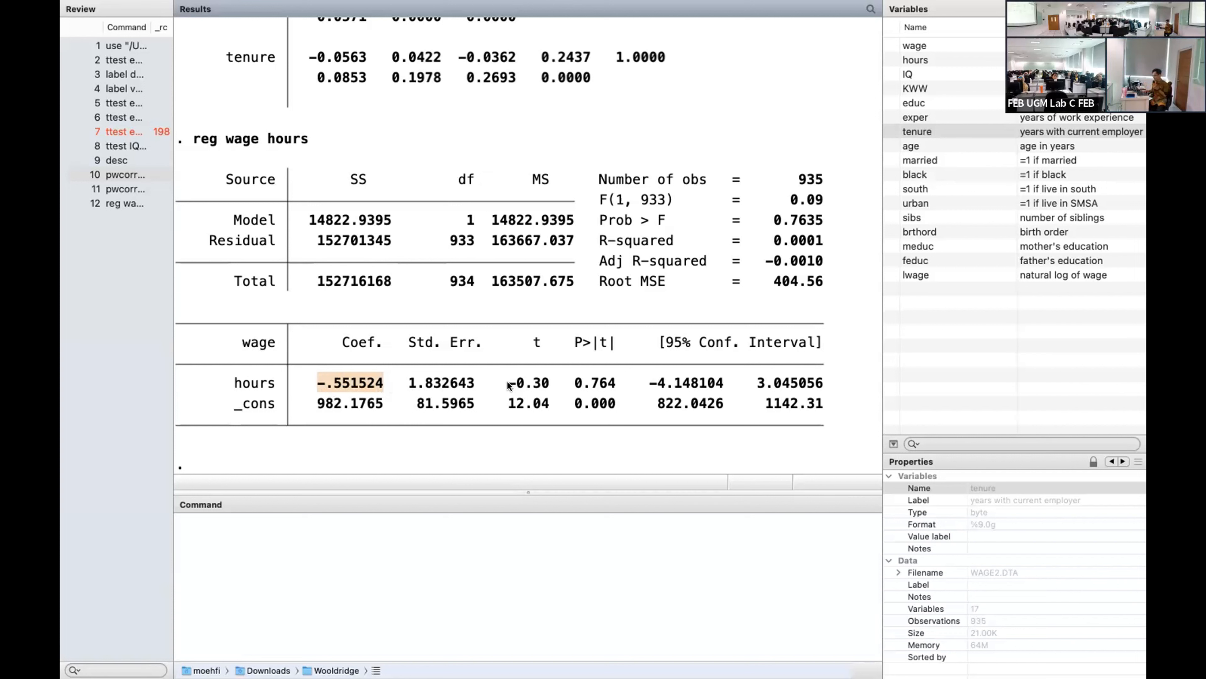
Highlight the t statistic of hours in the wage regression and recompute it with dis -0.551524/1.832643.
left_click_drag(508, 384, 612, 383)
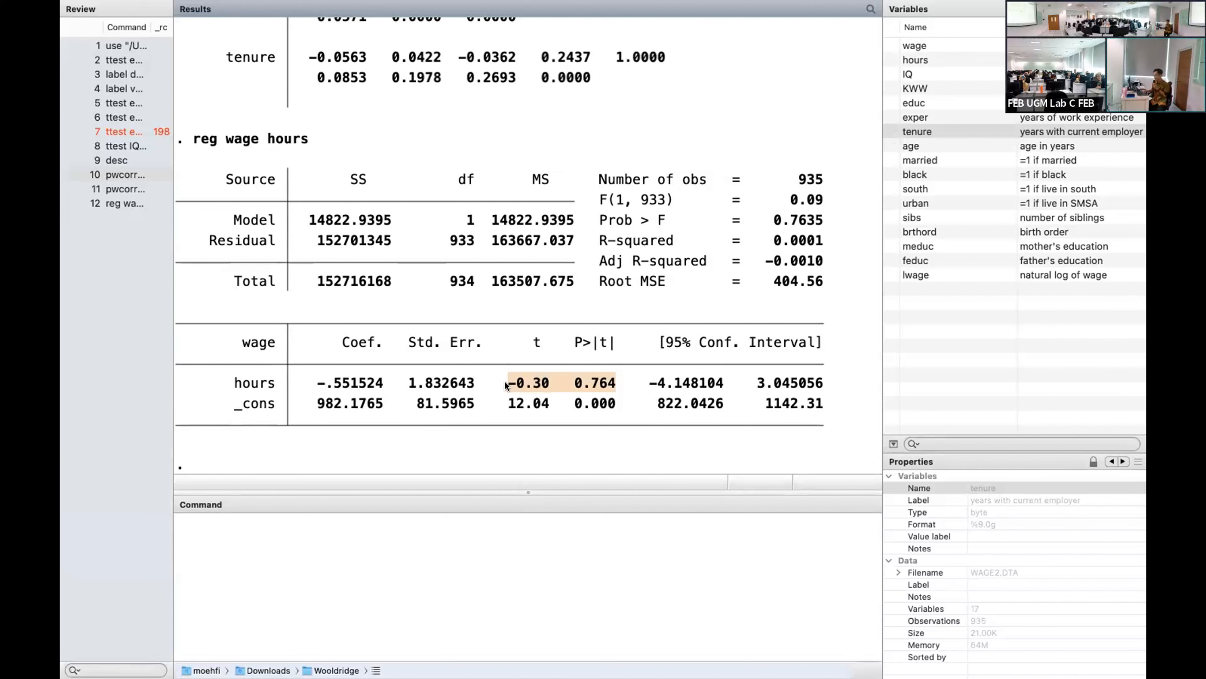
left_click_drag(505, 384, 545, 386)
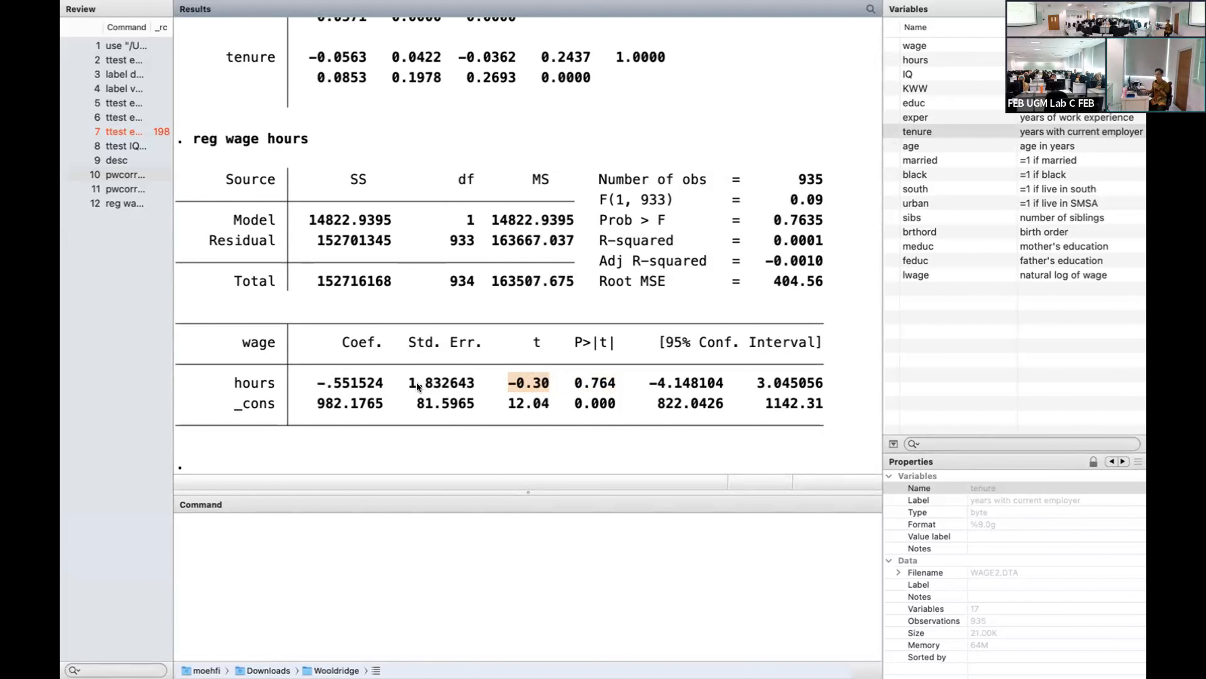
left_click(429, 554)
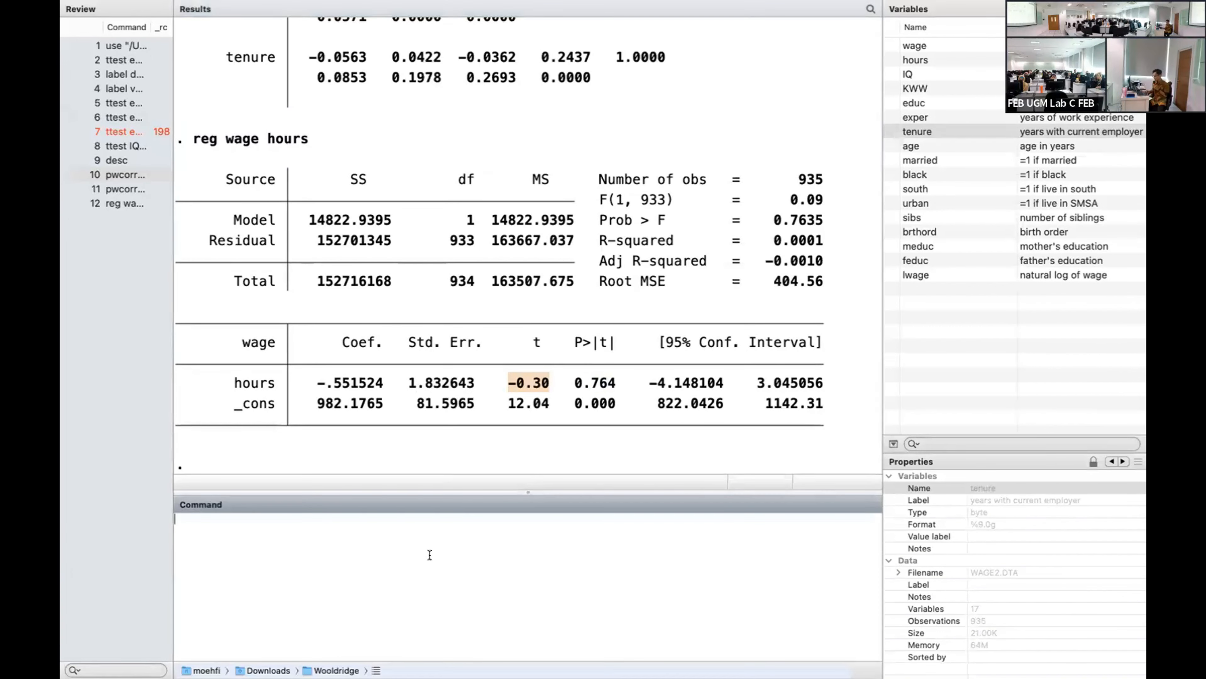
type("dis")
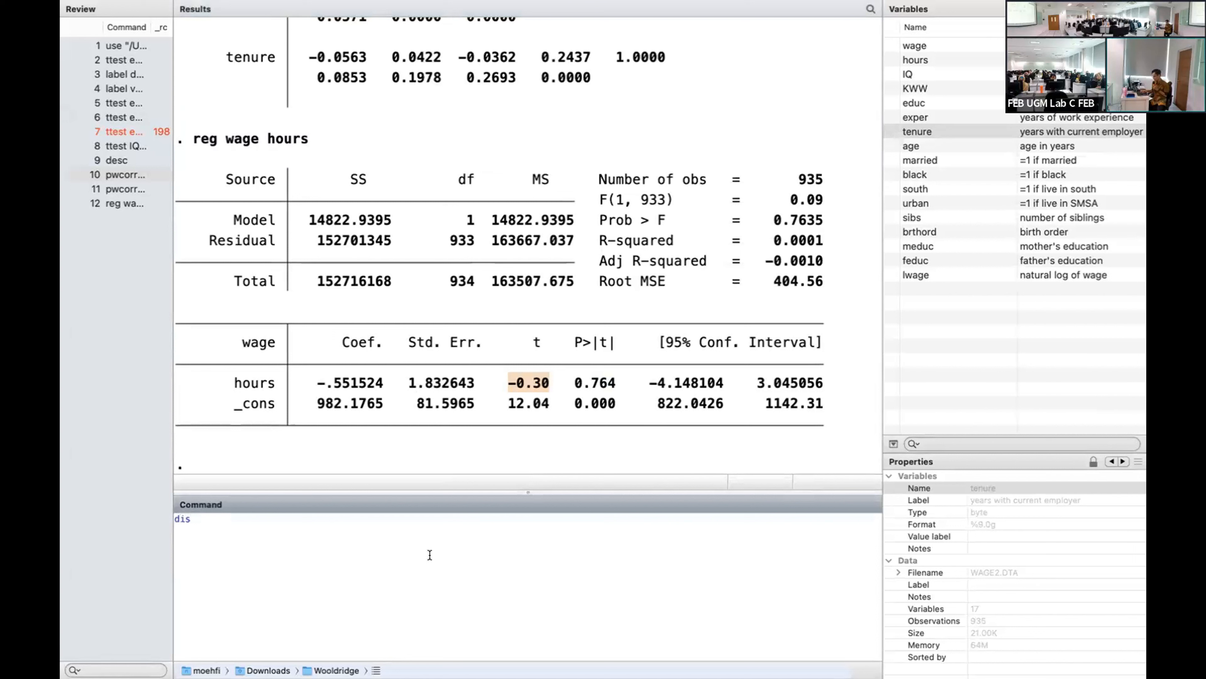
type(" -0.5515")
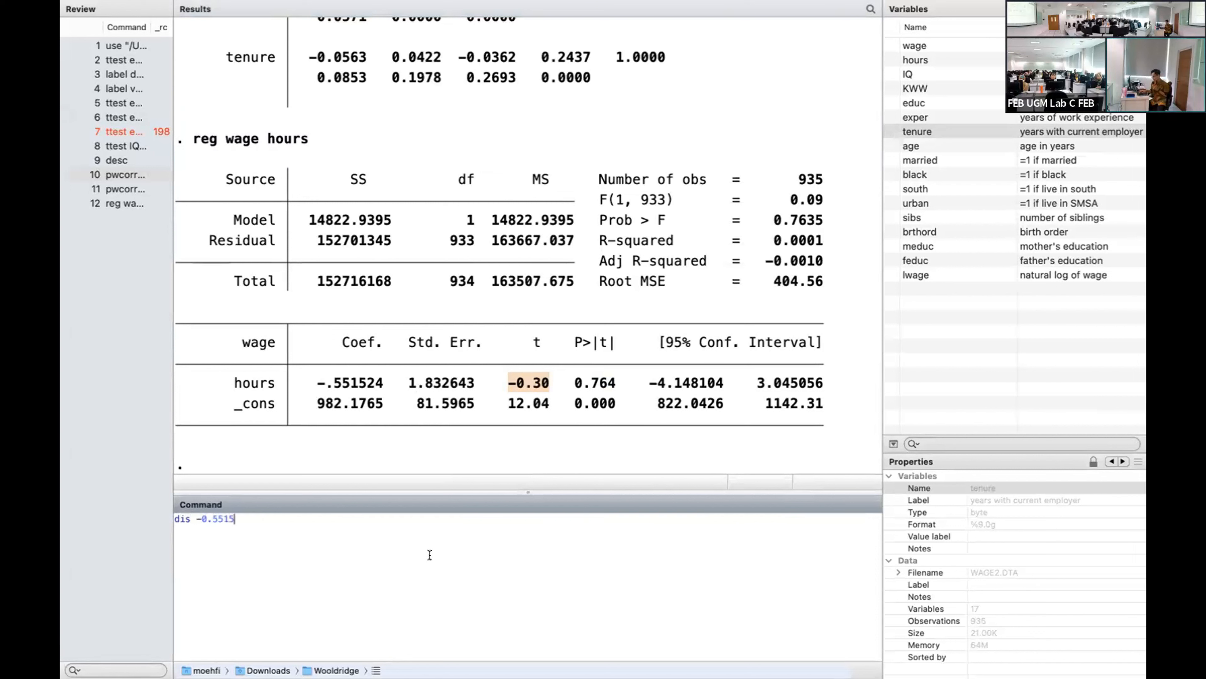
type("24/1.832643")
key("Return")
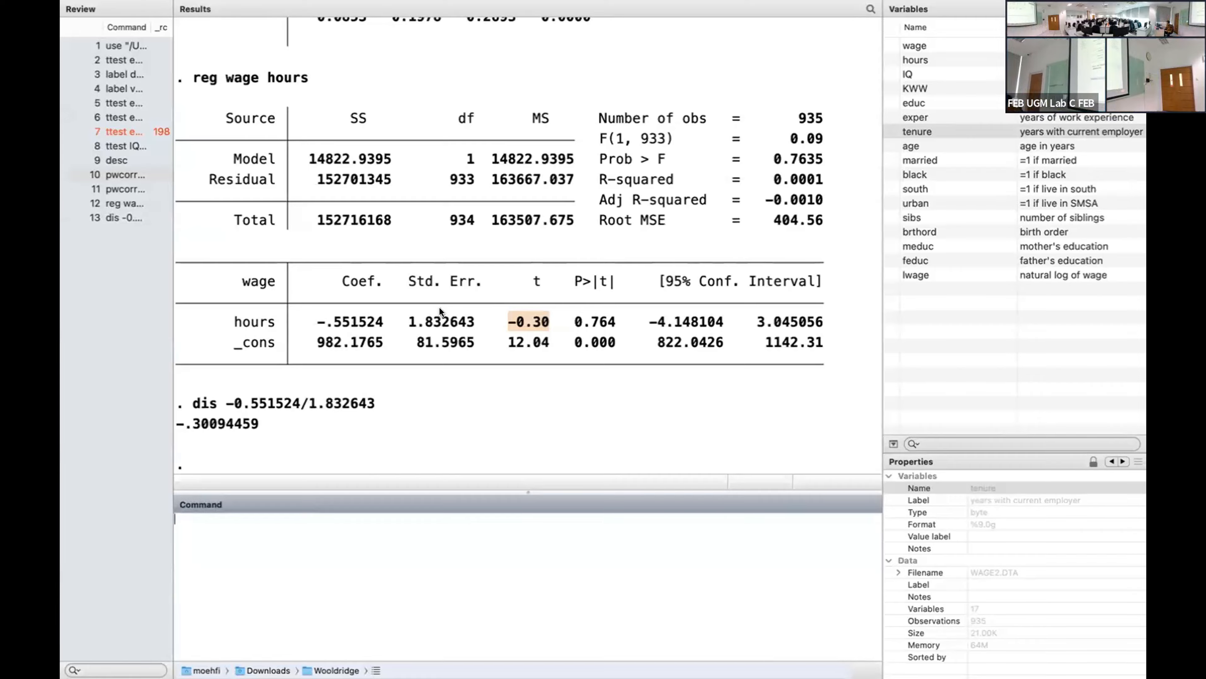
Switch to Safari and search the web for images of "heteroskedastisitas".
key("ctrl+Right")
key("ctrl+Right")
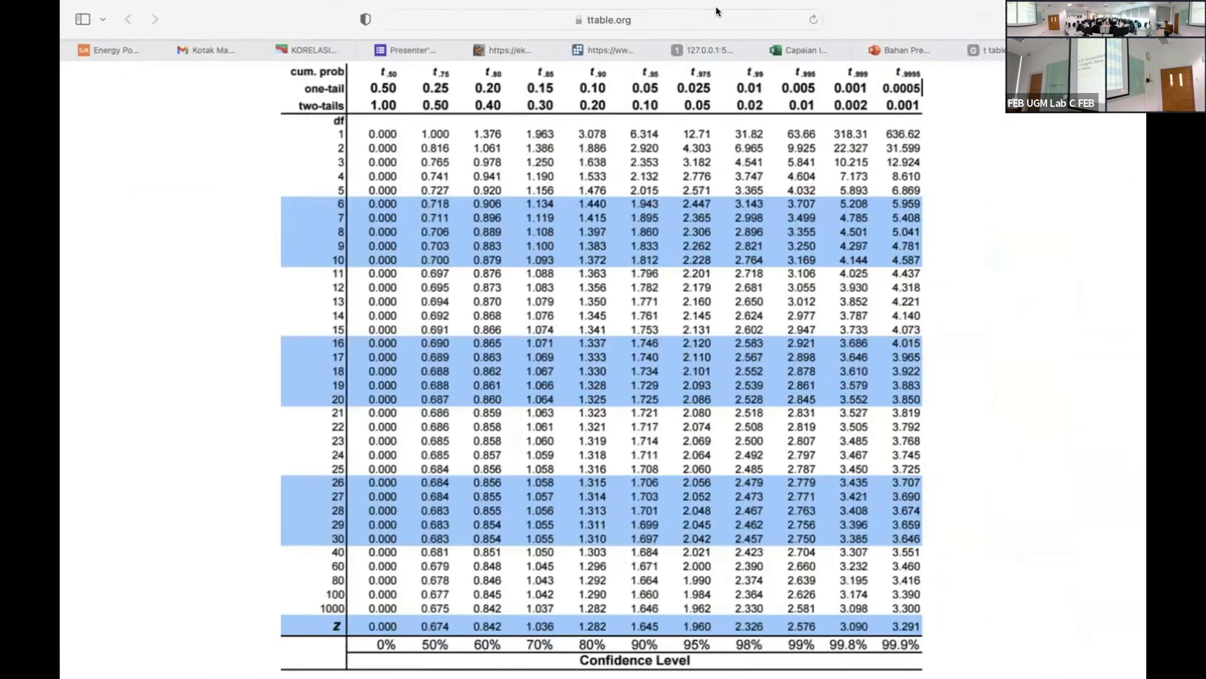
key("super+l")
type("heter")
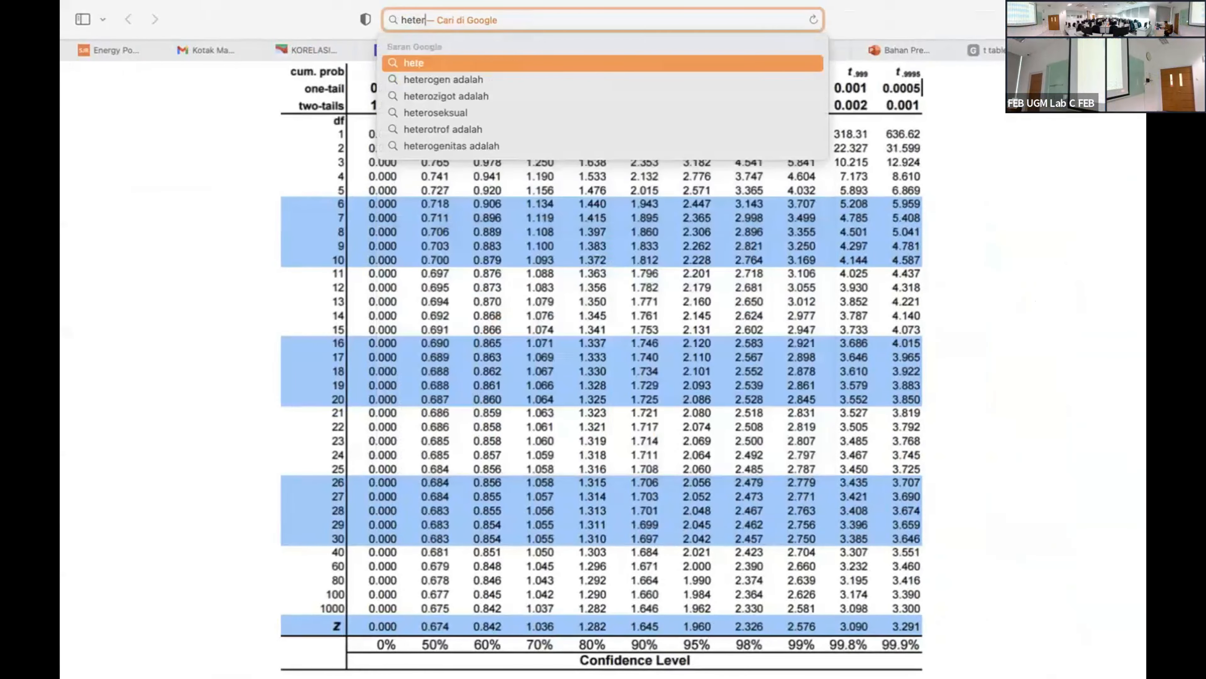
type("oskedastisitas")
key("Return")
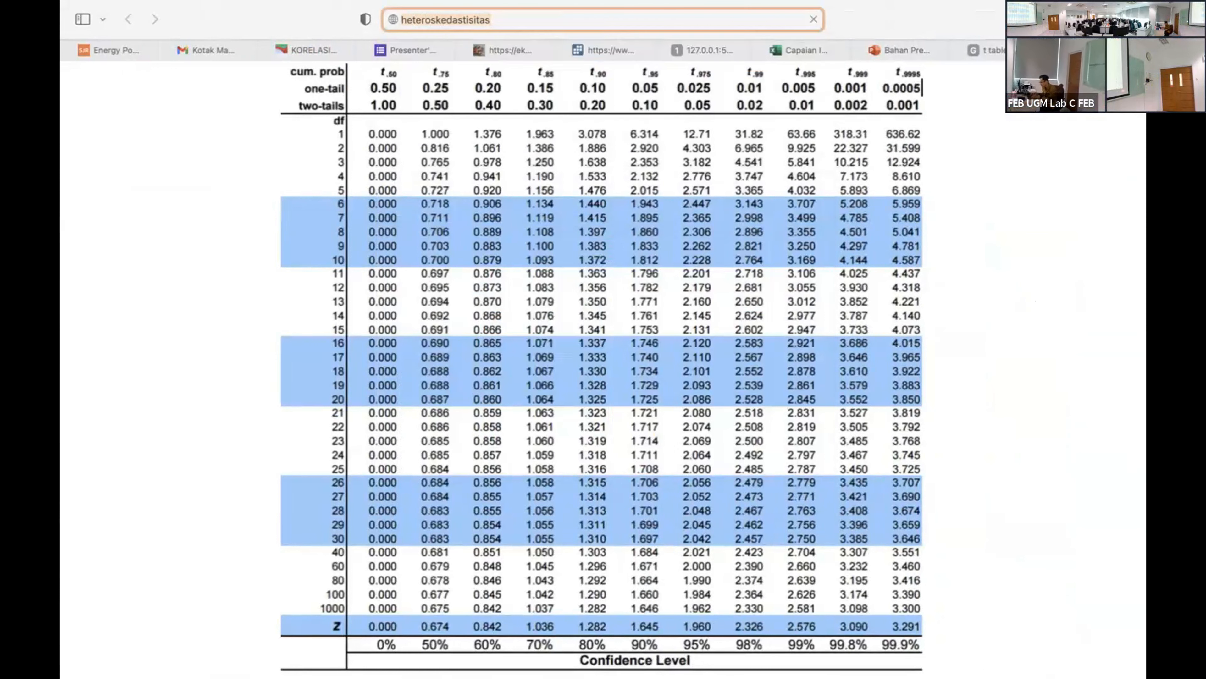
left_click(224, 142)
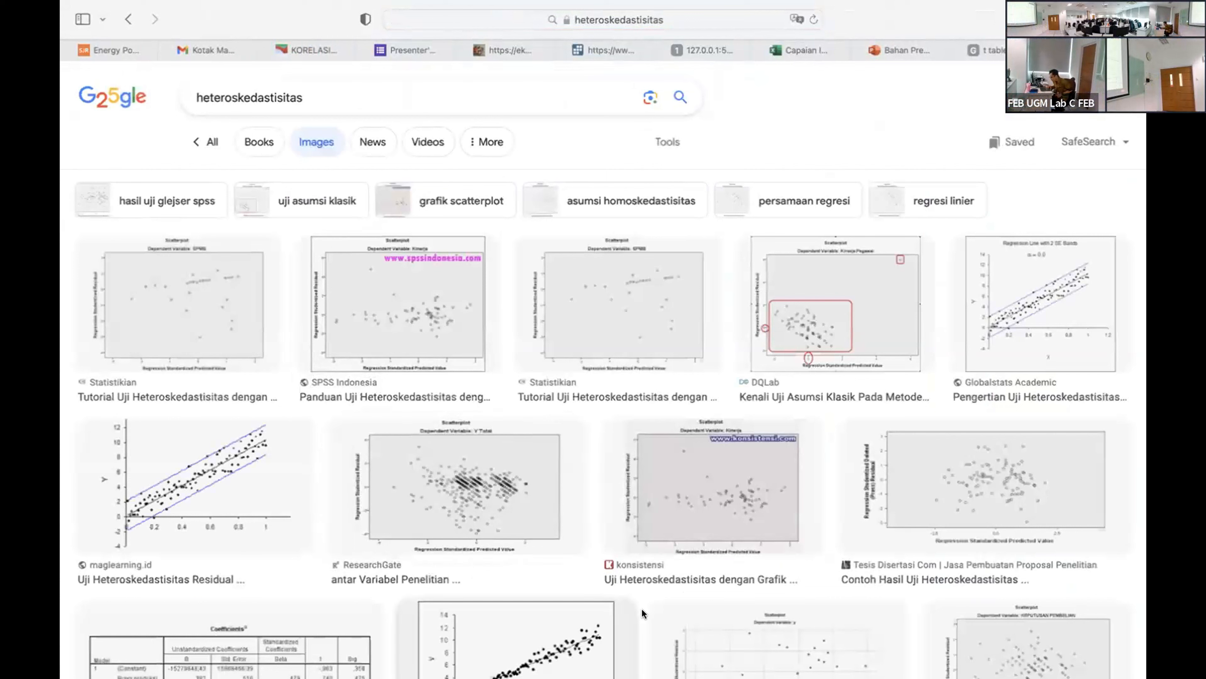
Open the Globalstats Academic scatterplot of widening residuals from the image results in a new tab and enlarge it.
scroll(563, 418, "down", 3)
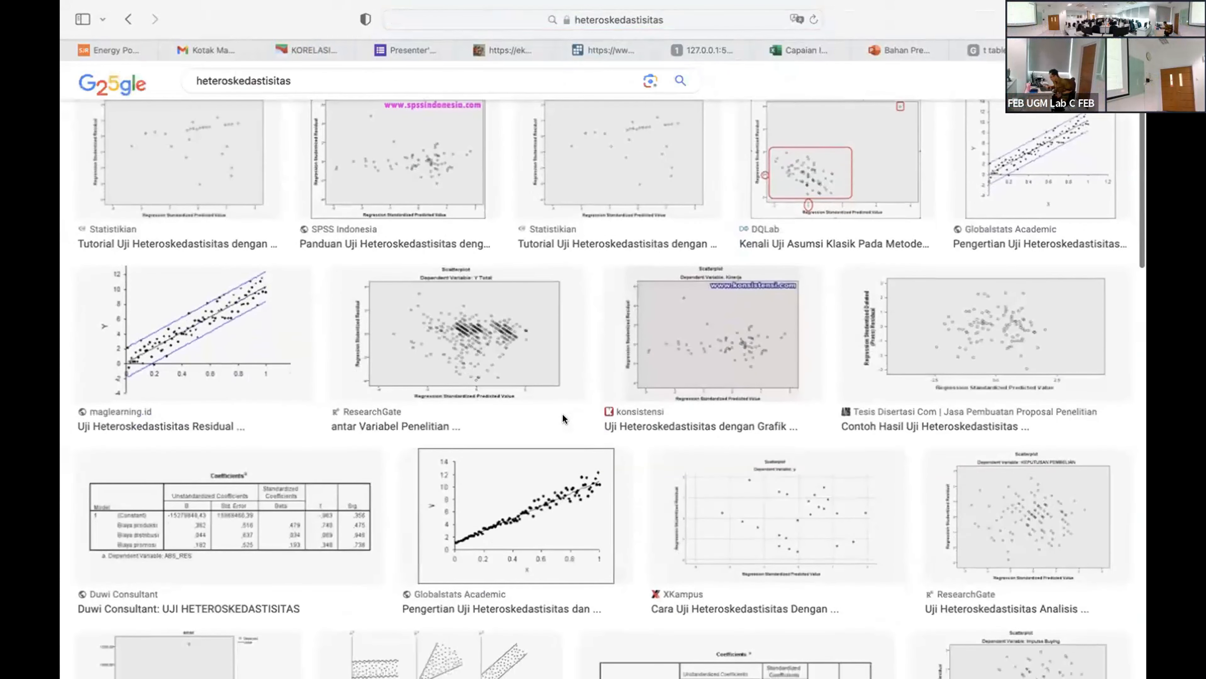
left_click(523, 518)
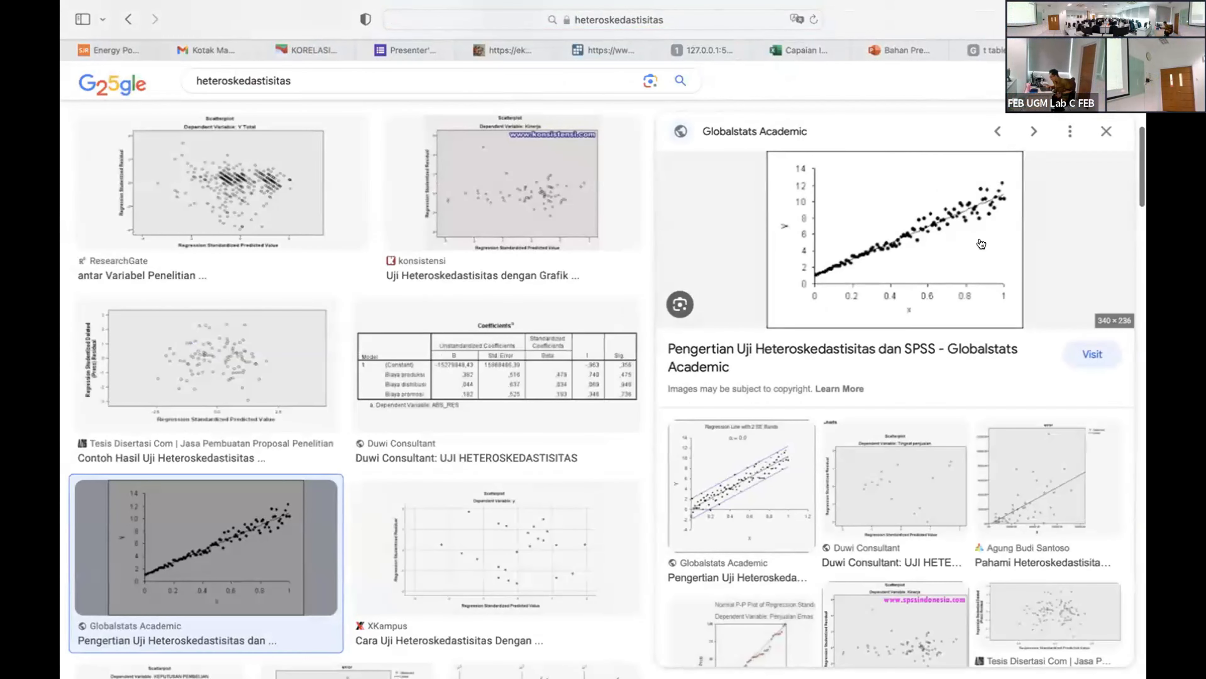
right_click(978, 215)
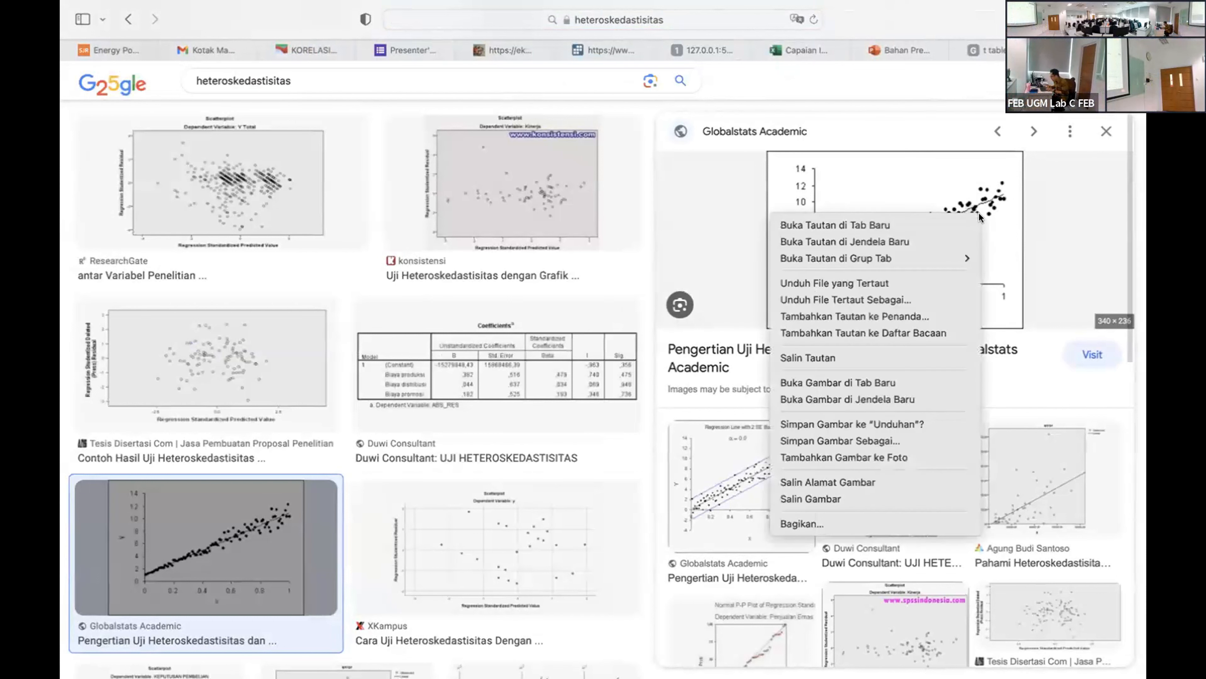
left_click(911, 378)
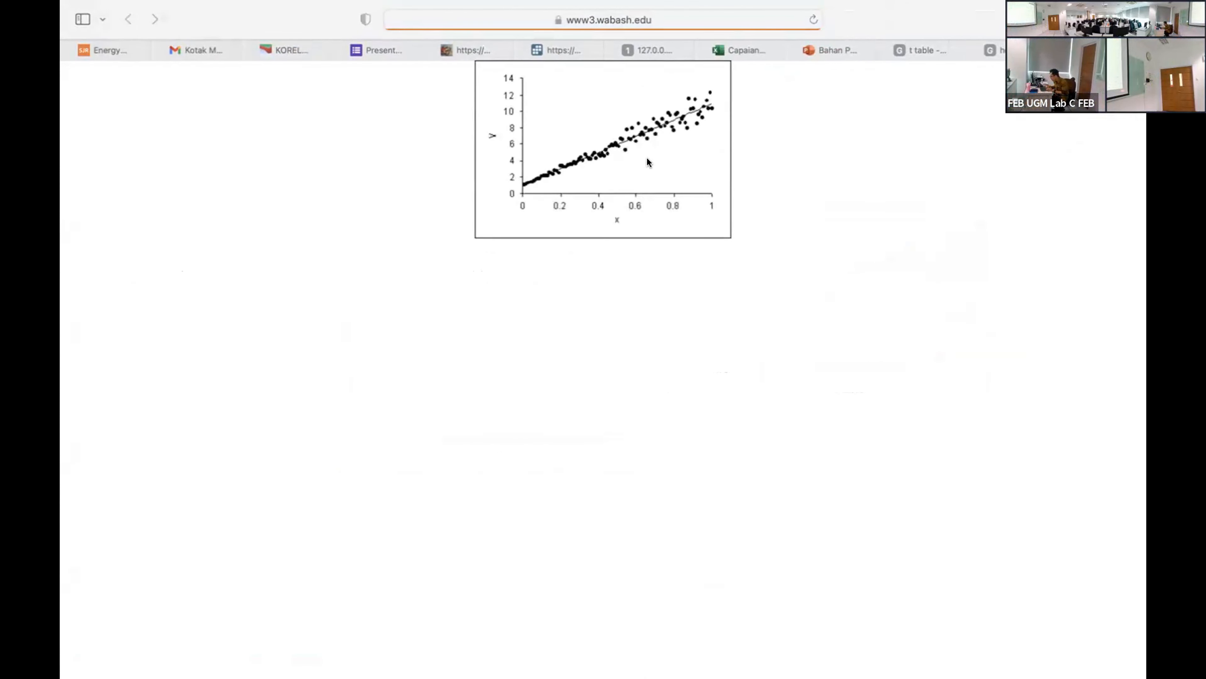
scroll(647, 161, "up", 5)
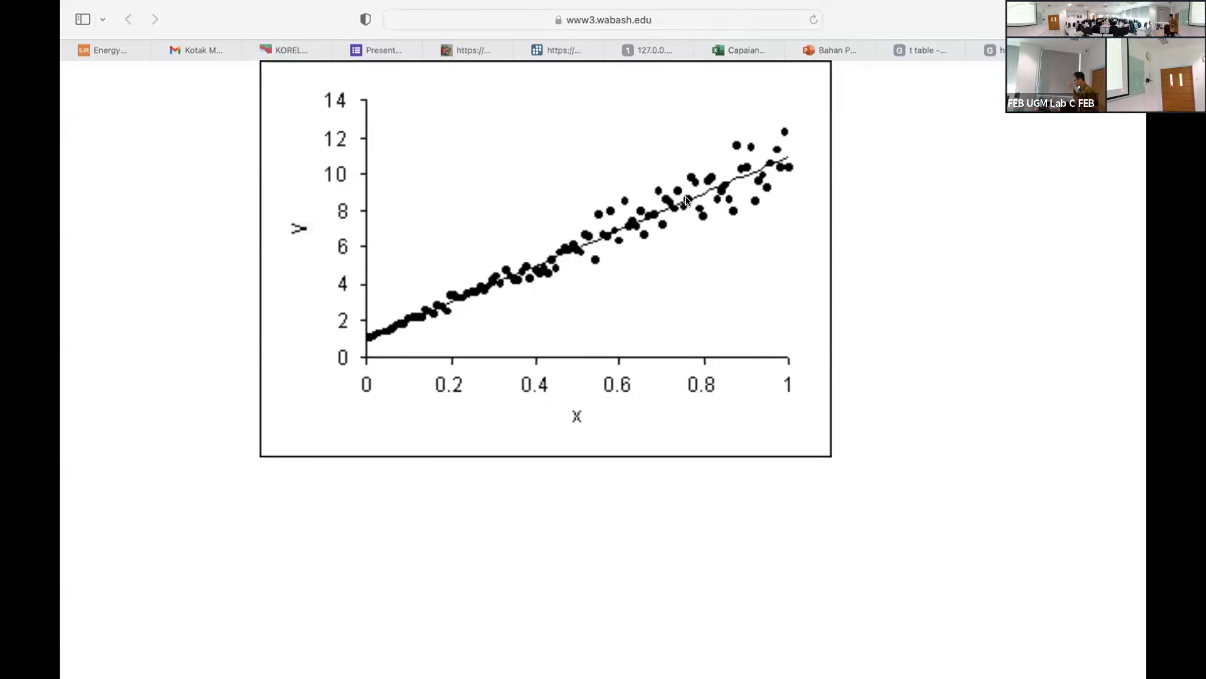
Switch to Stata and highlight the p-value and the 95% confidence interval of hours in the wage regression.
key("ctrl+Left")
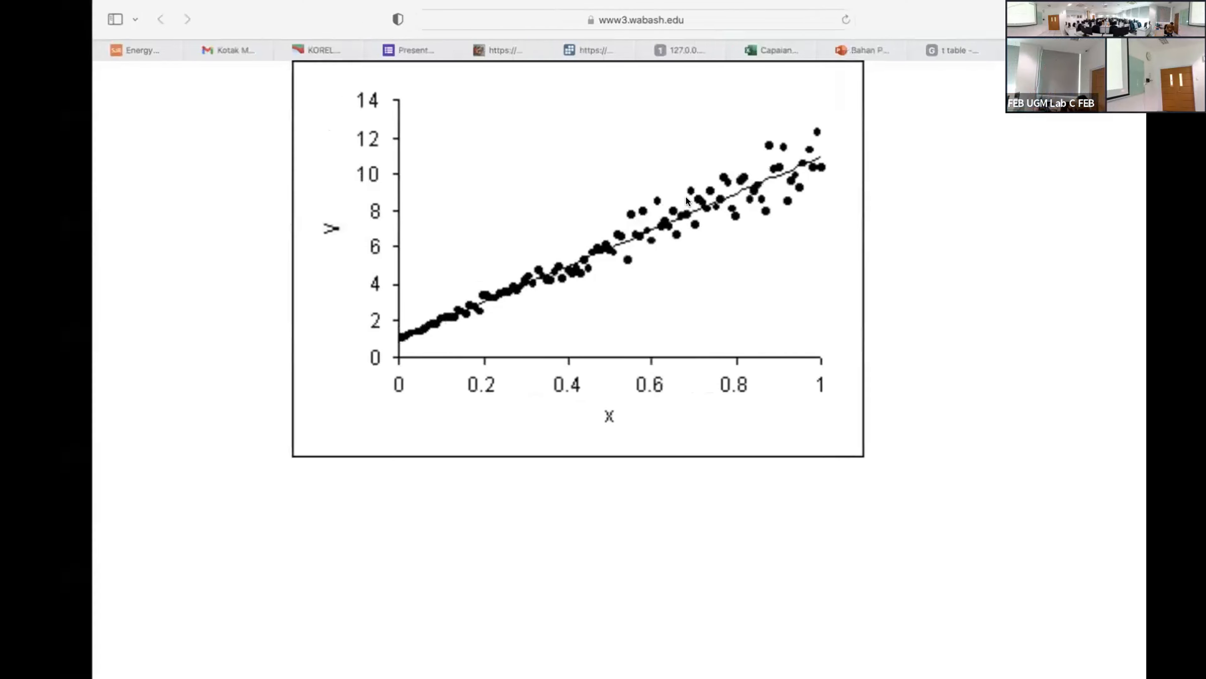
key("ctrl+Left")
key("ctrl+Right")
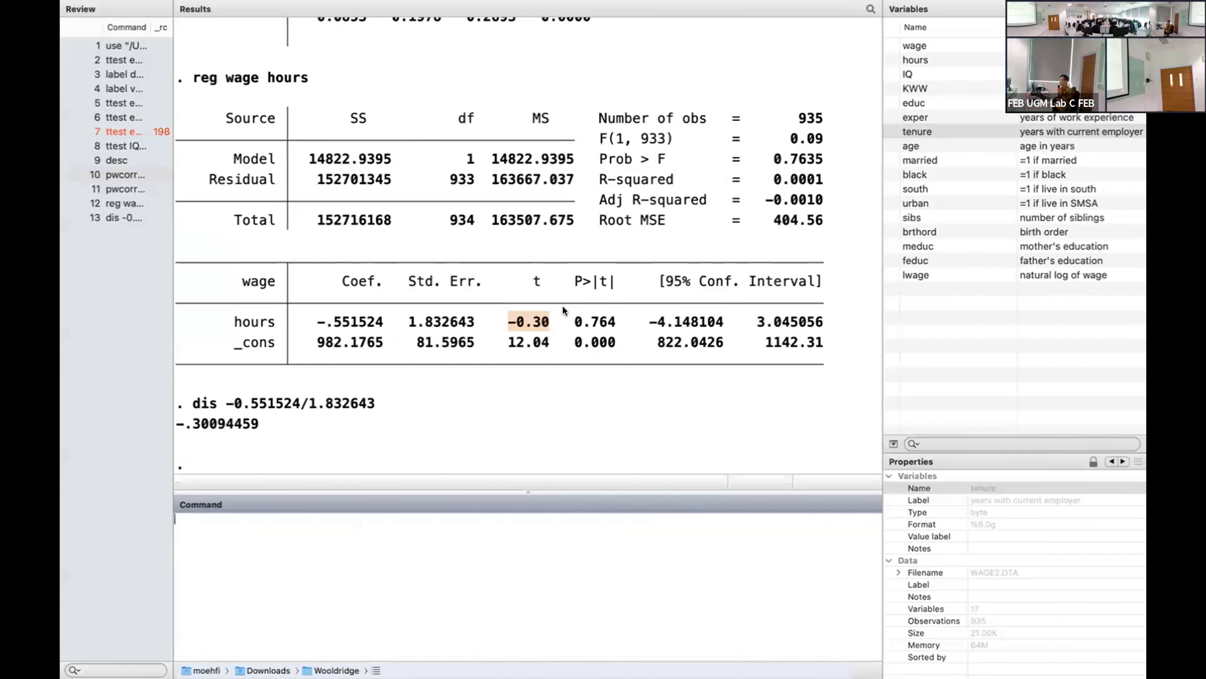
left_click_drag(574, 322, 610, 322)
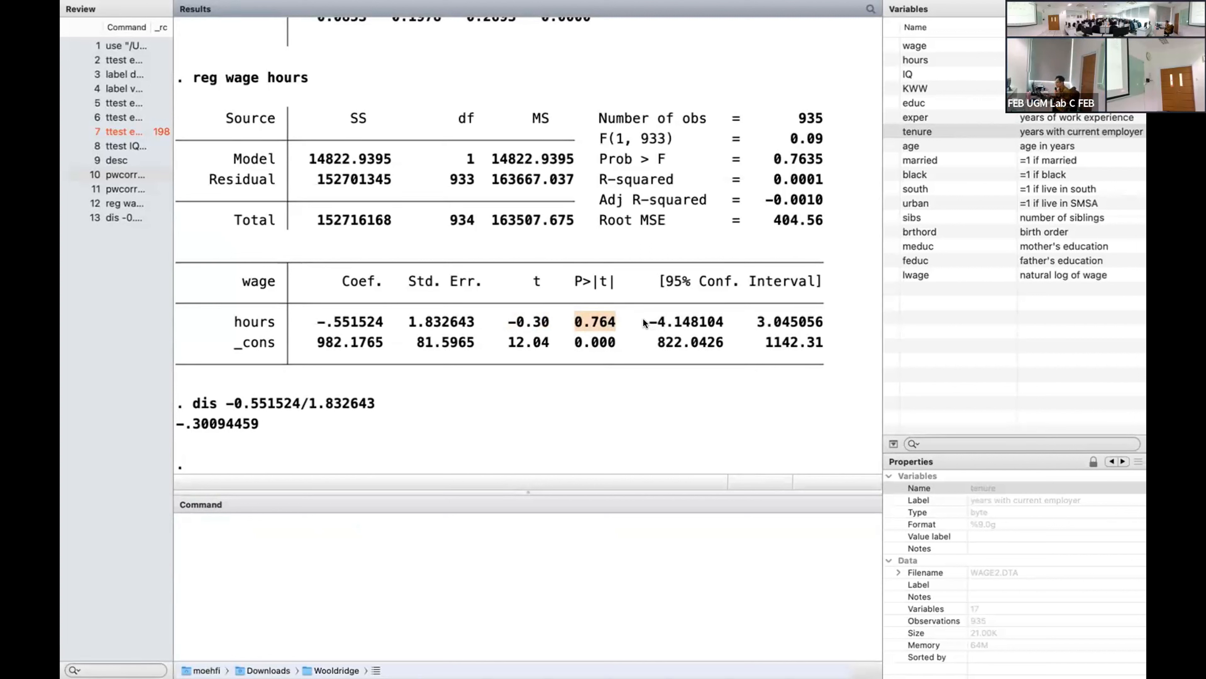
left_click_drag(646, 322, 818, 323)
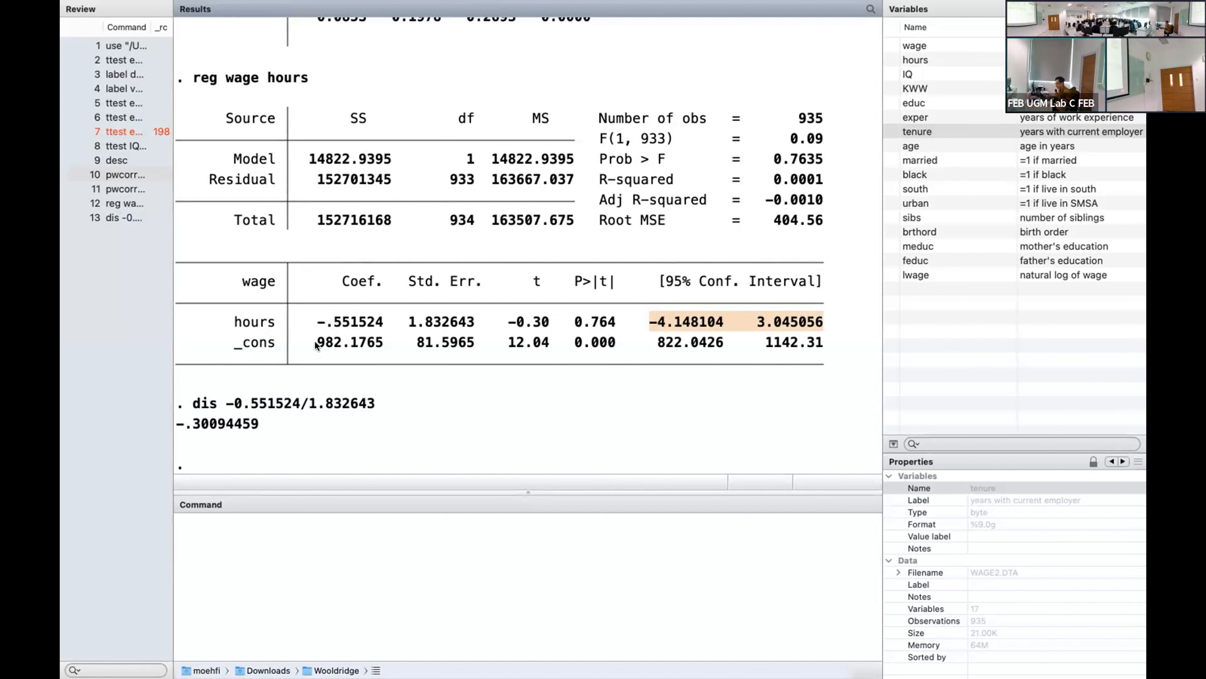
Highlight the coefficients of the constant and of hours in the regression of wage on hours.
left_click_drag(316, 345, 378, 346)
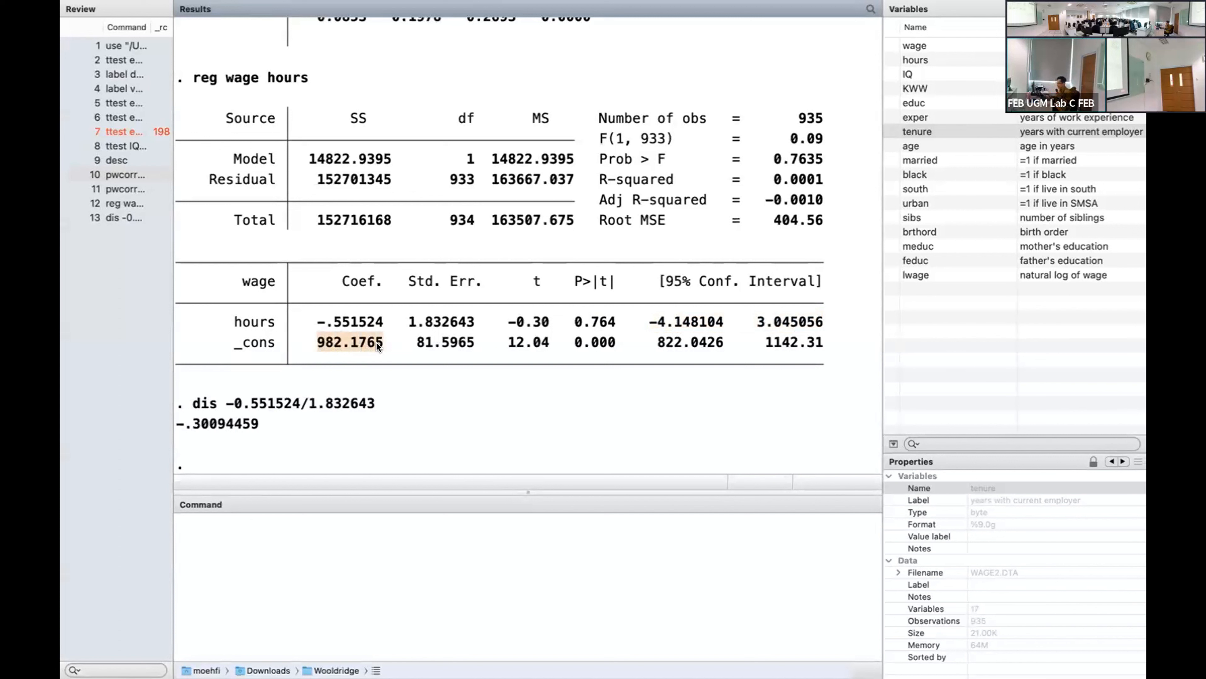
left_click_drag(316, 322, 379, 322)
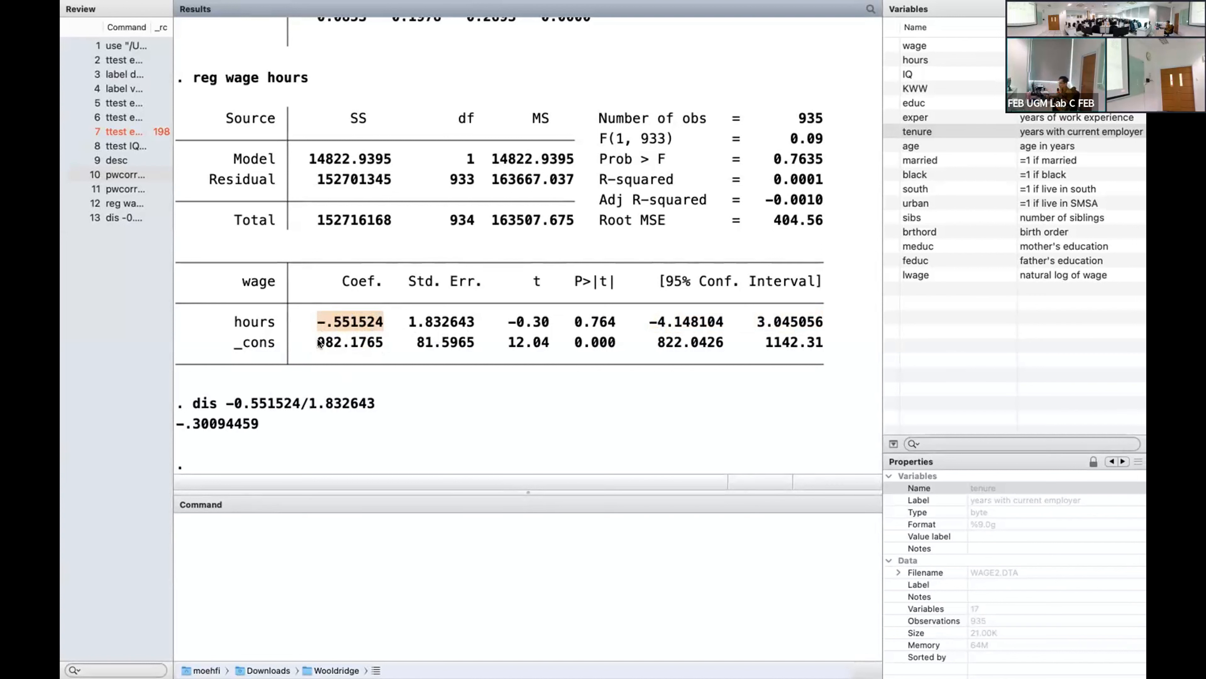
left_click_drag(318, 342, 378, 344)
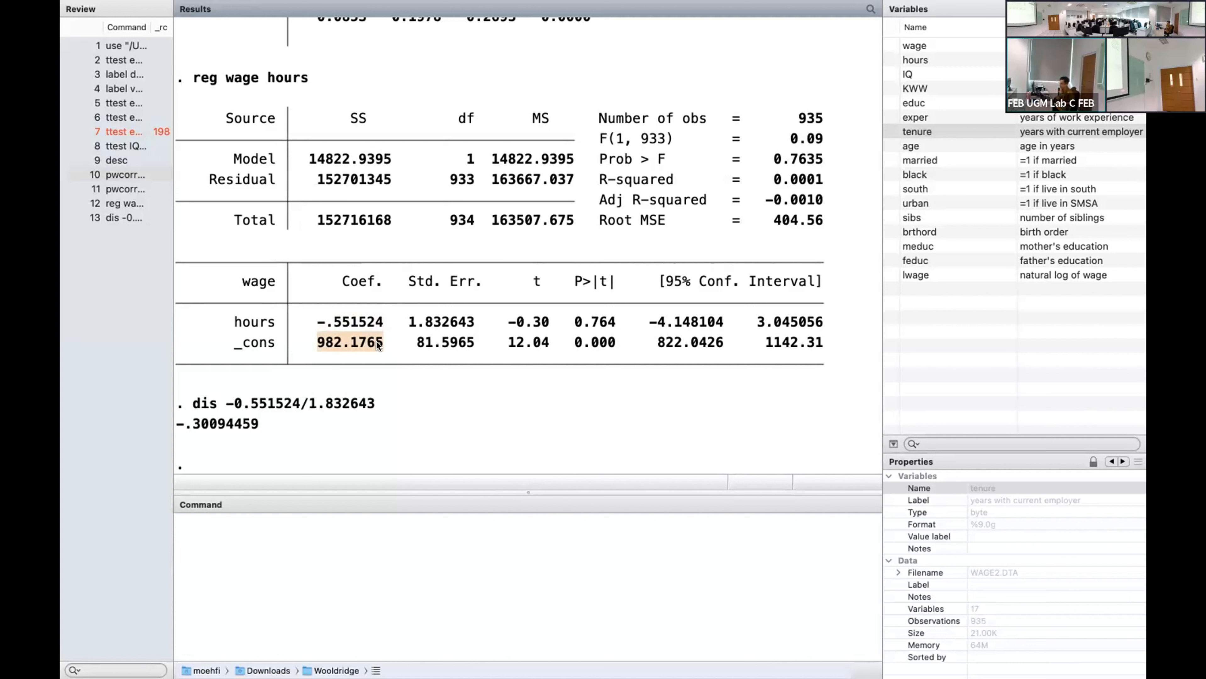
Run a regression of wage on hours and educ with reg wage hours educ.
left_click(361, 602)
type("reg wage hours")
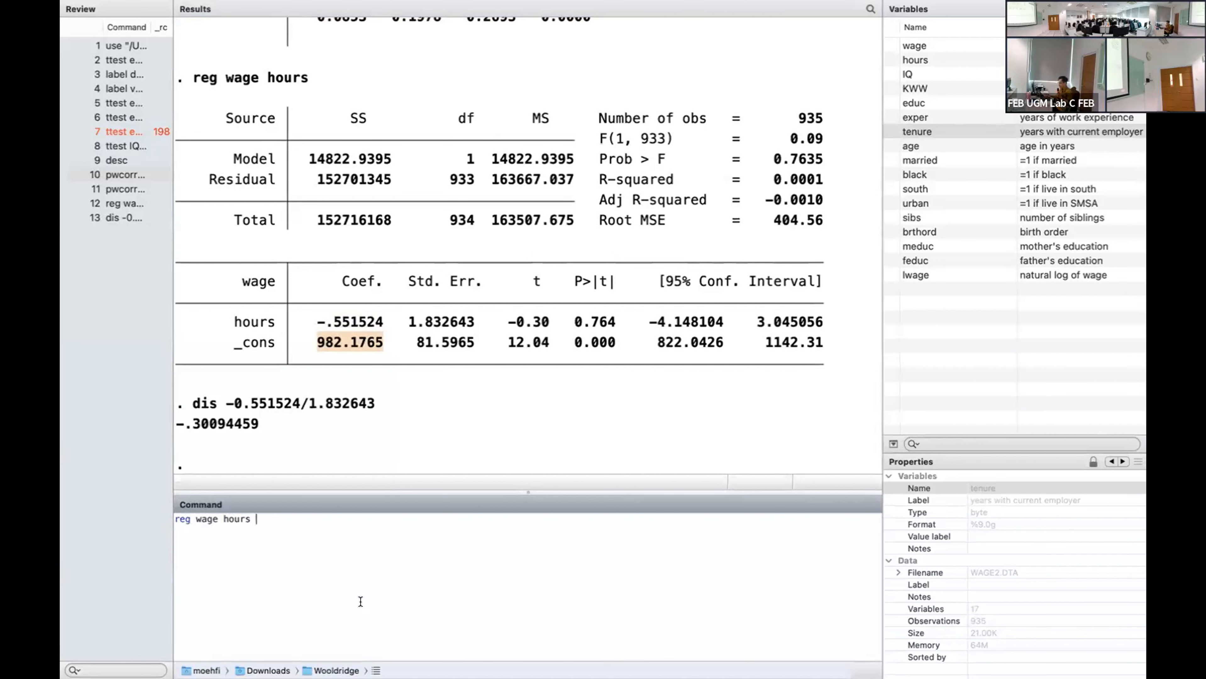
type(" educ")
key("Return")
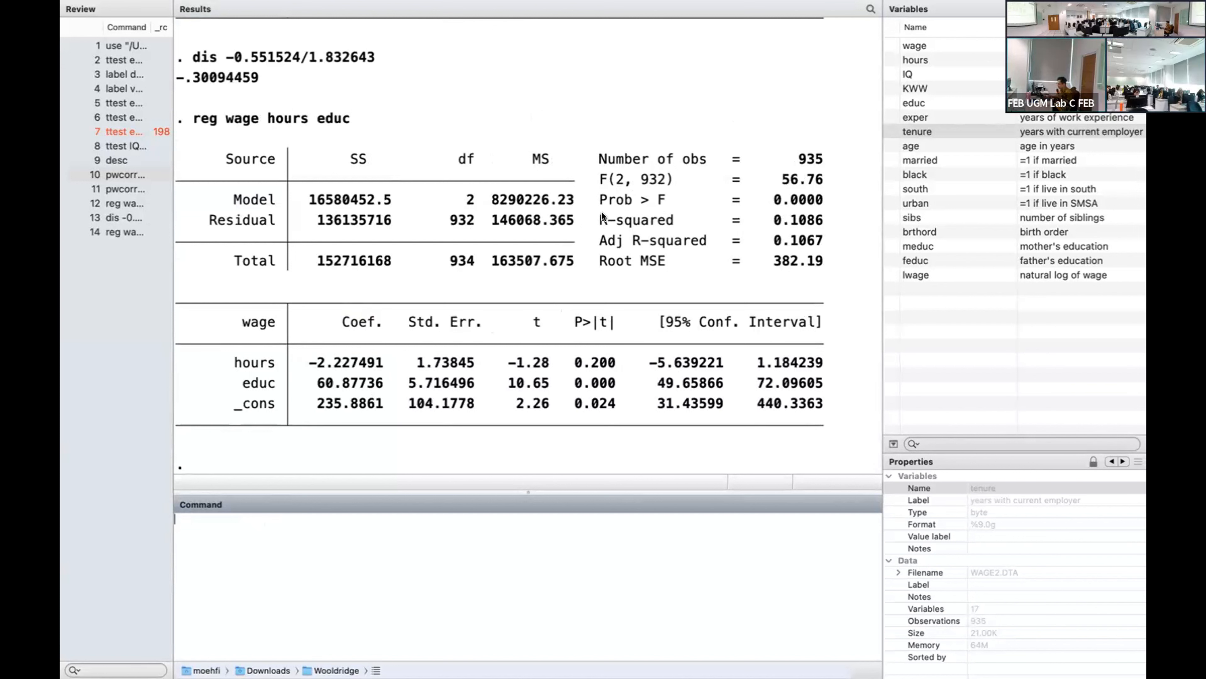
Highlight the R-squared of the hours and educ regression and compare it with the hours-only regression.
left_click_drag(599, 220, 825, 224)
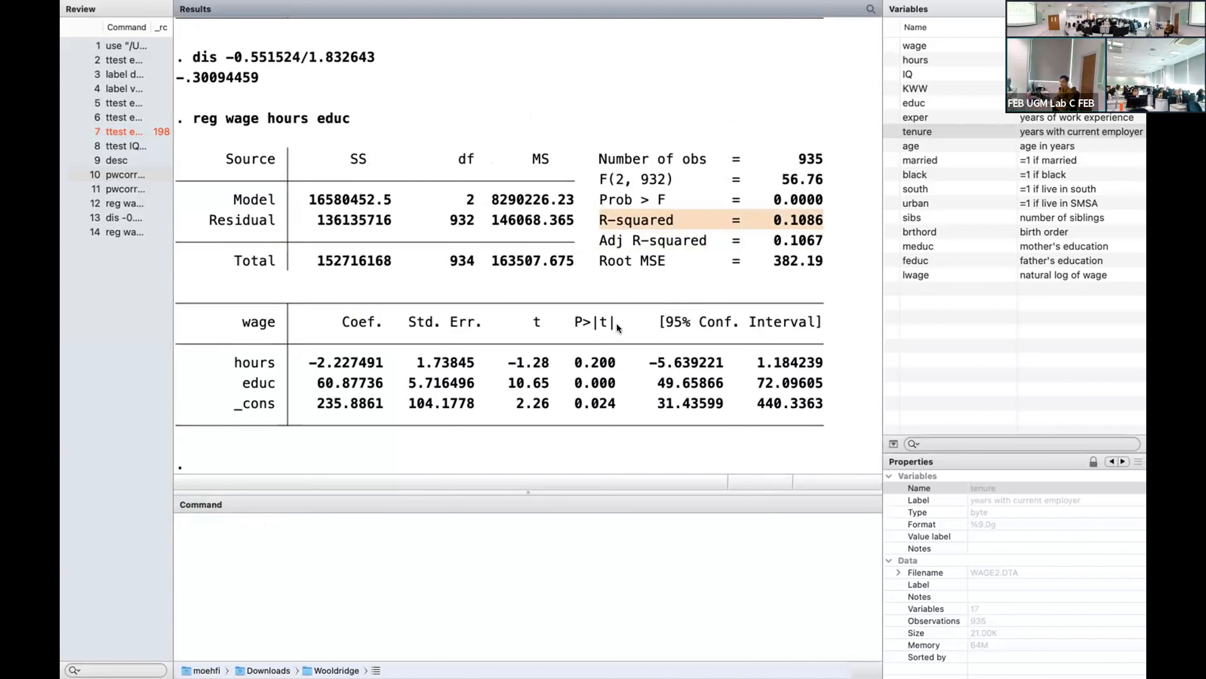
scroll(617, 323, "up", 5)
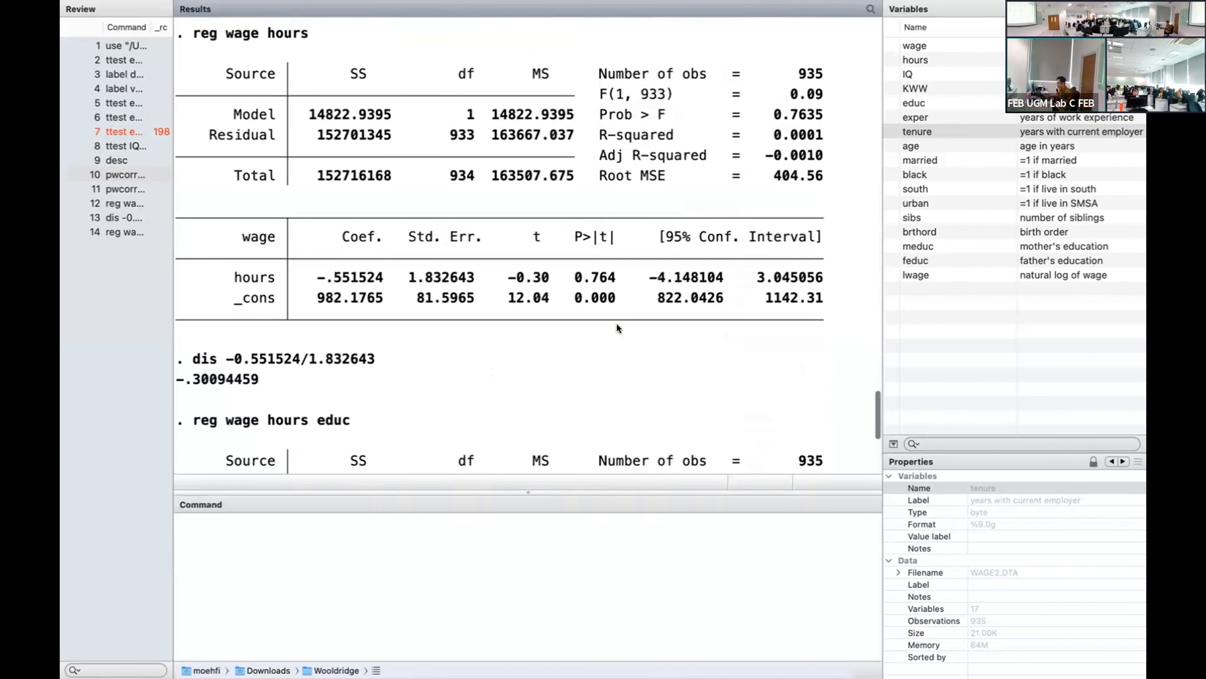
scroll(801, 198, "down", 4)
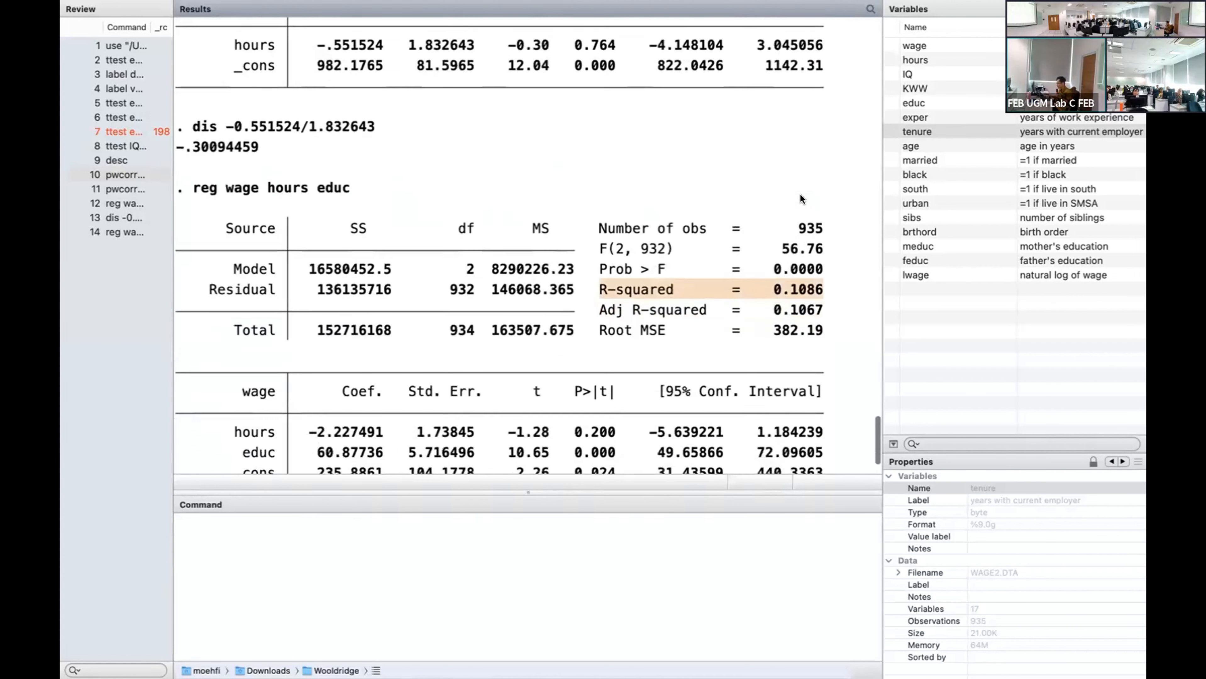
scroll(801, 198, "down", 1)
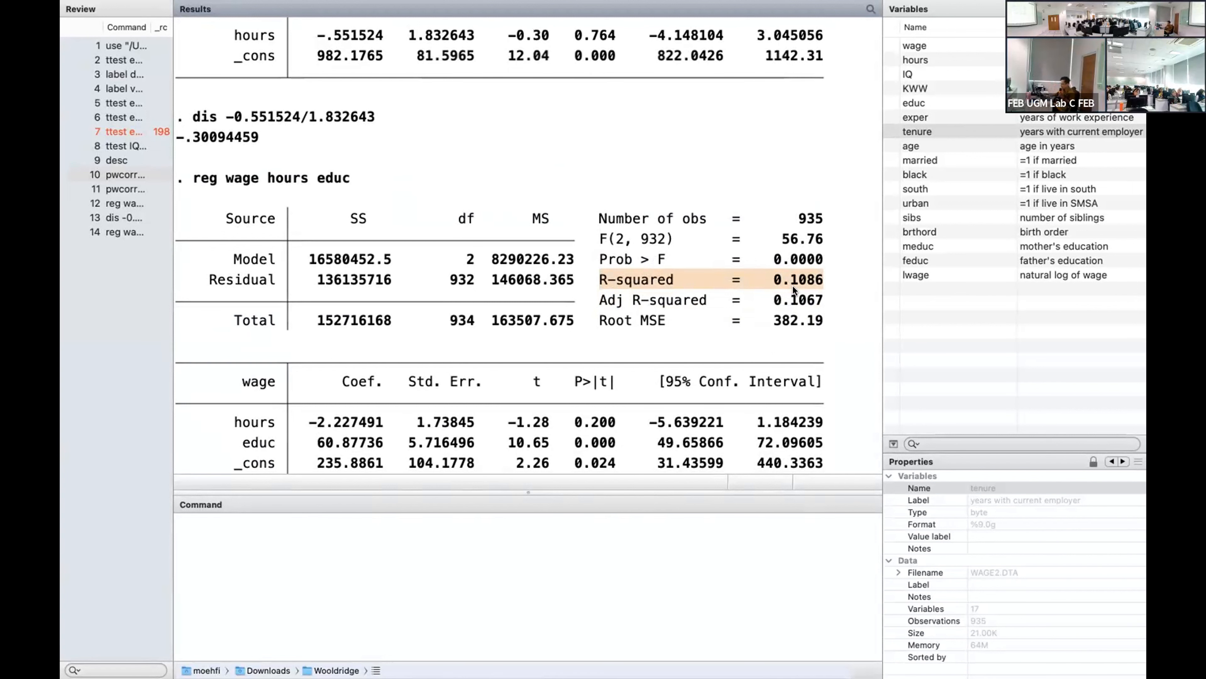
scroll(793, 290, "down", 3)
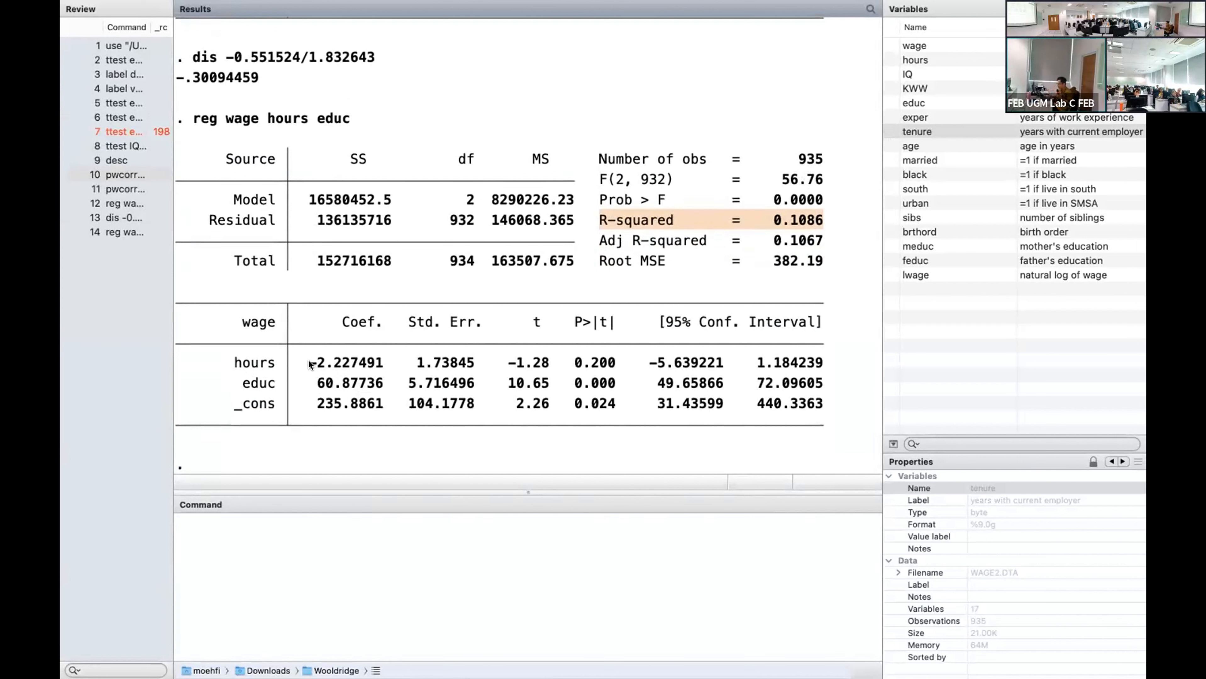
Highlight the hours coefficient, compare it with the hours-only regression, and highlight the t statistic of hours.
left_click_drag(308, 364, 380, 363)
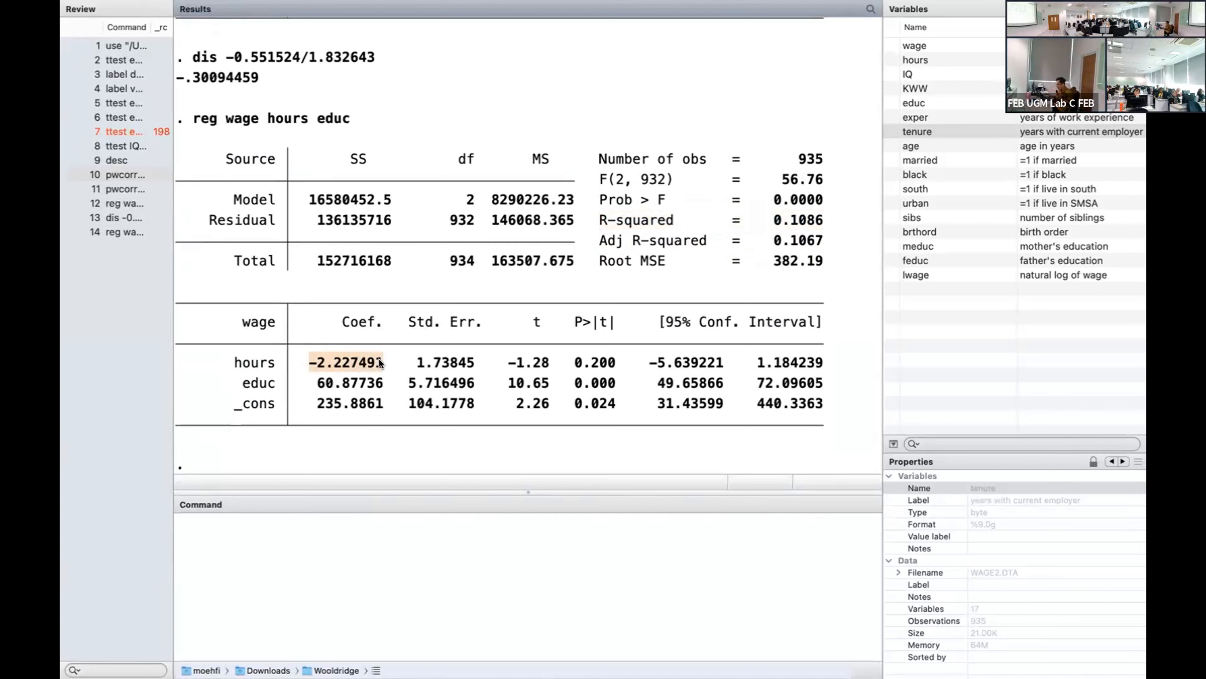
scroll(379, 361, "up", 5)
scroll(359, 362, "down", 4)
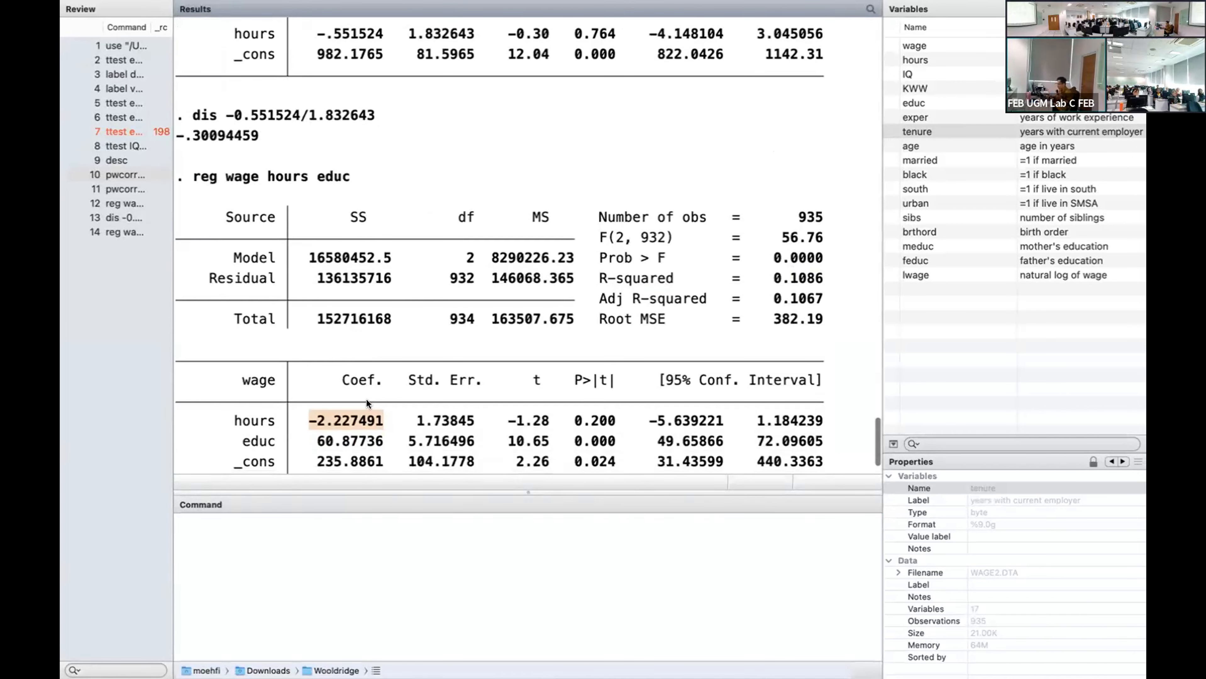
scroll(341, 420, "down", 1)
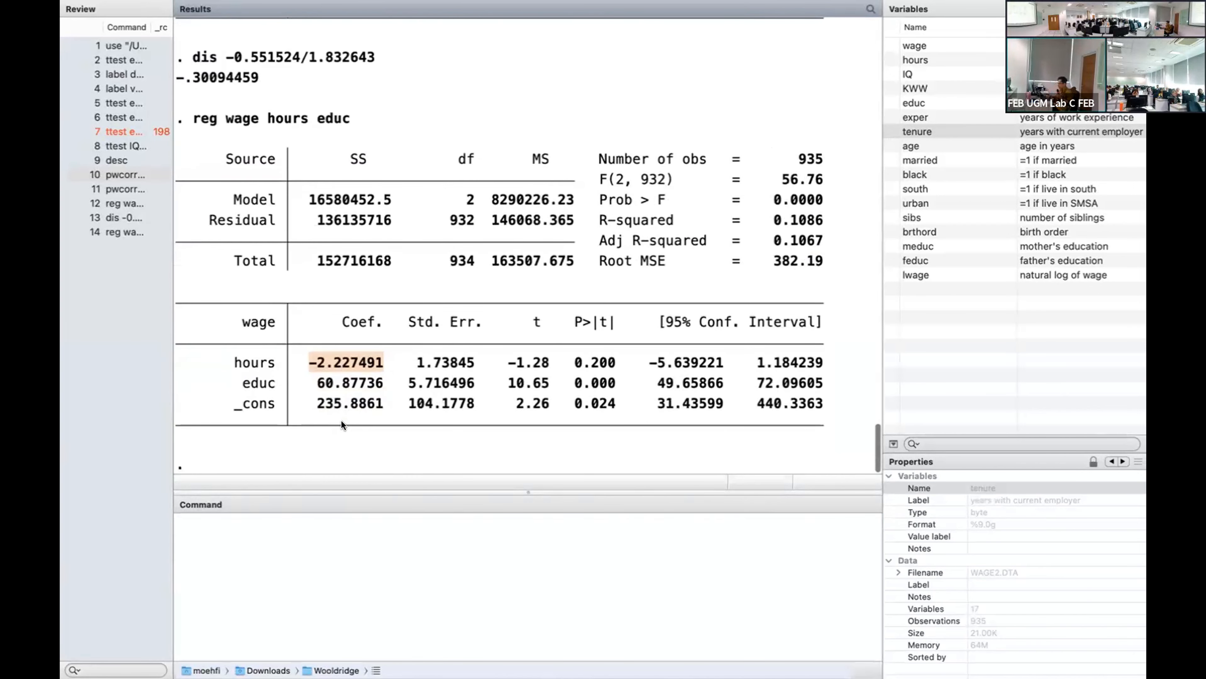
left_click_drag(507, 362, 541, 368)
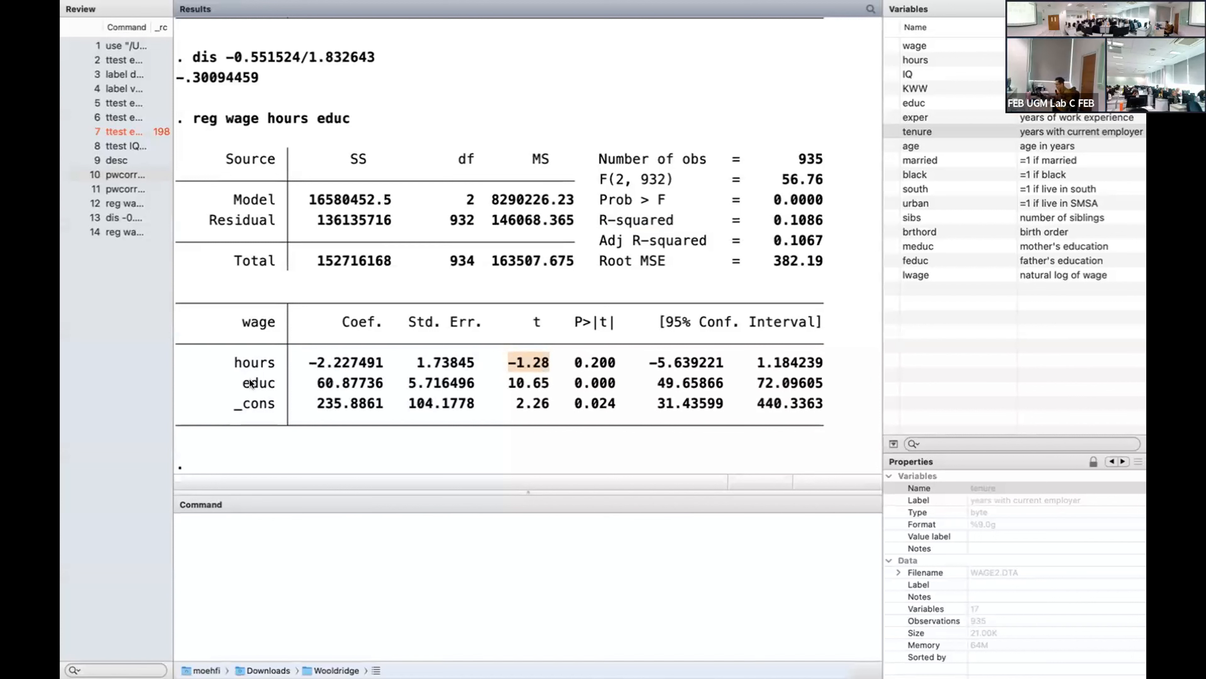
Highlight the educ row and its p-value in the regression of wage on hours and educ.
left_click_drag(243, 385, 825, 382)
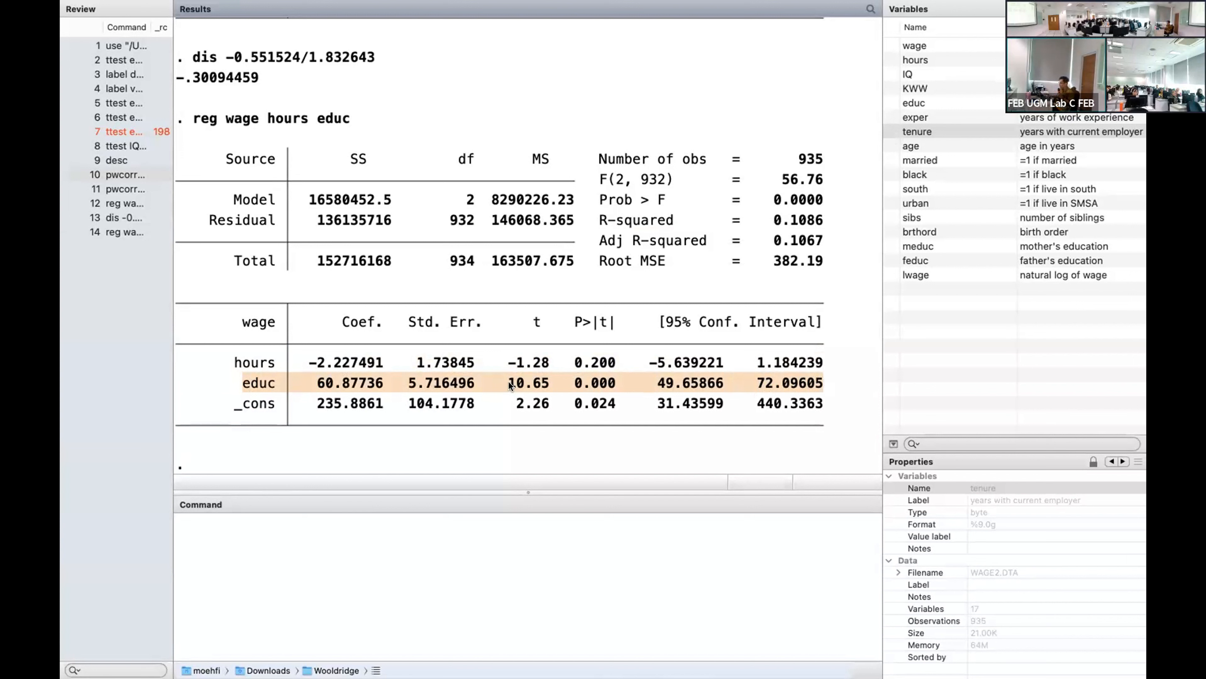
left_click_drag(509, 384, 620, 388)
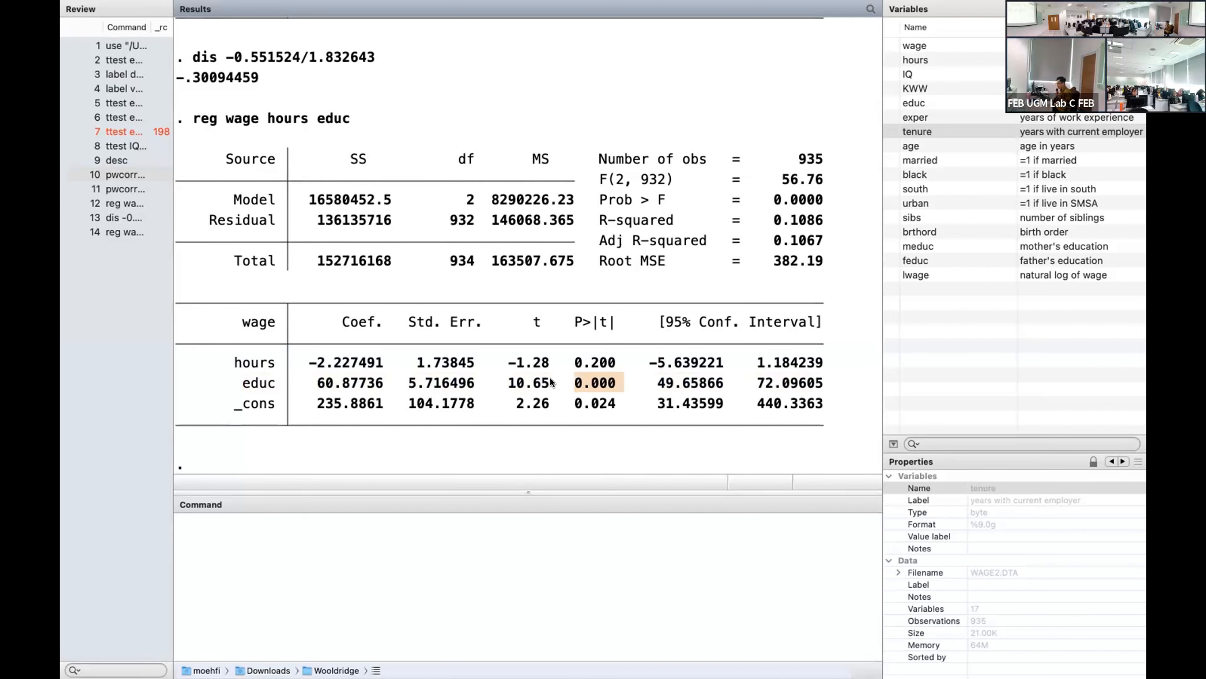
left_click_drag(241, 383, 823, 388)
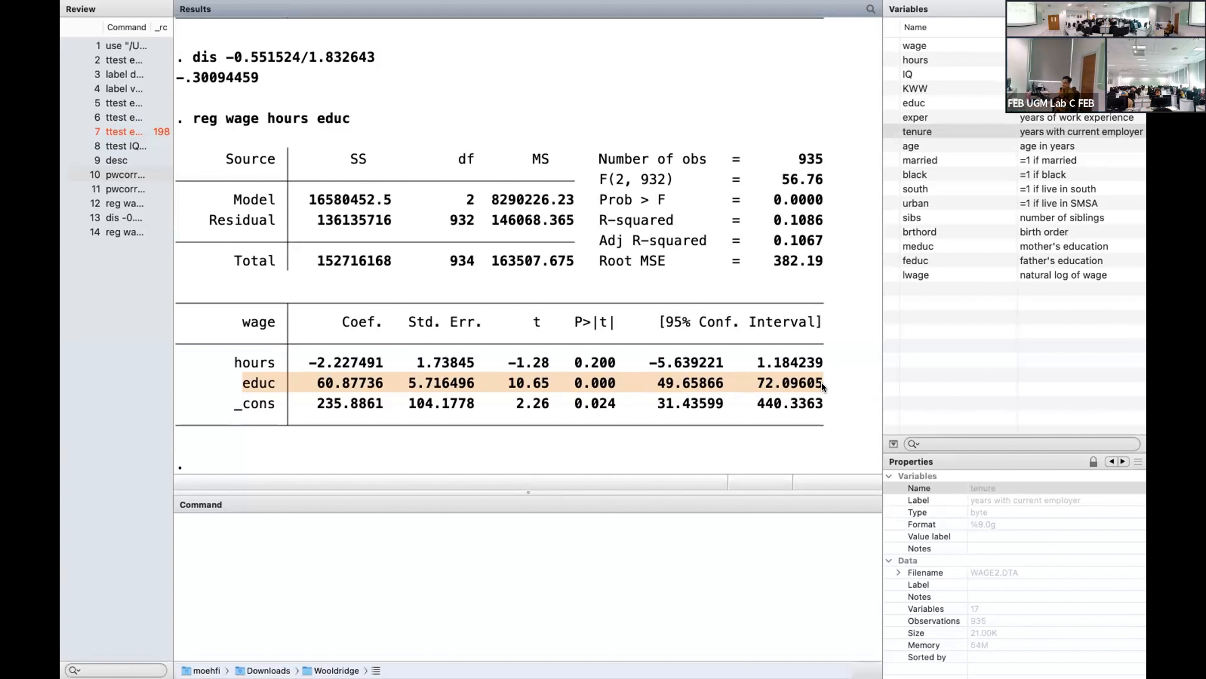
Extend the wage regression with experience, age and IQ by running reg wage hours educ exper age IQ.
left_click(622, 565)
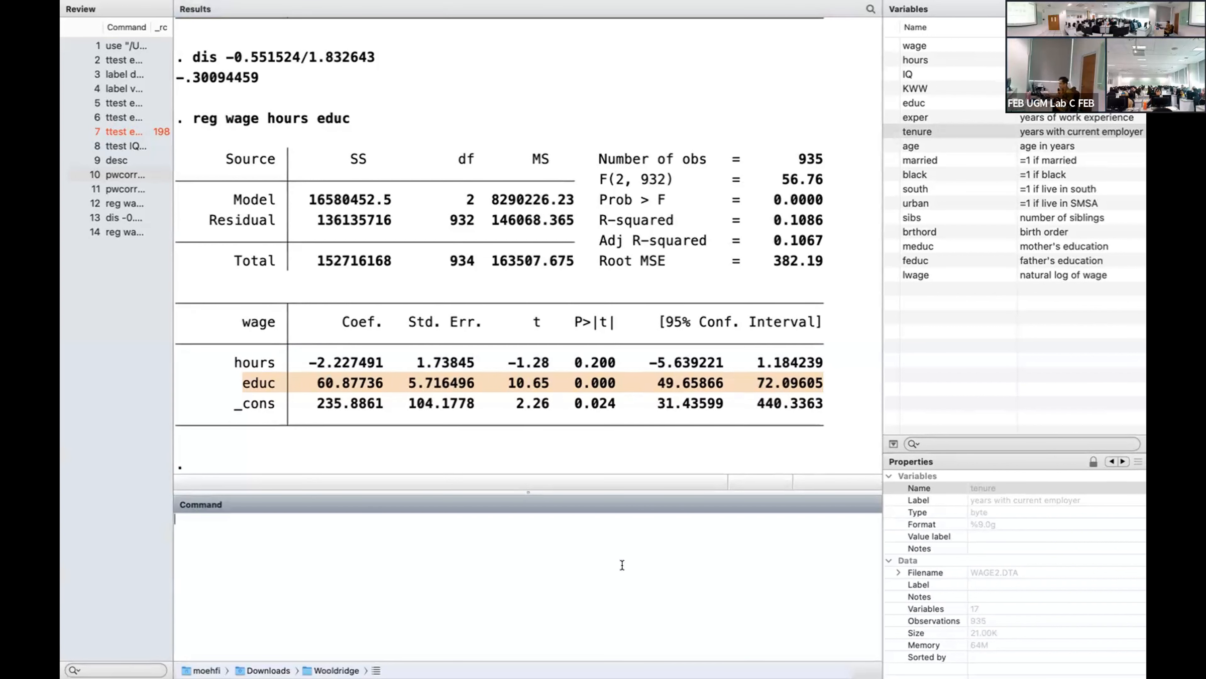
type("reg wage hours educ exper")
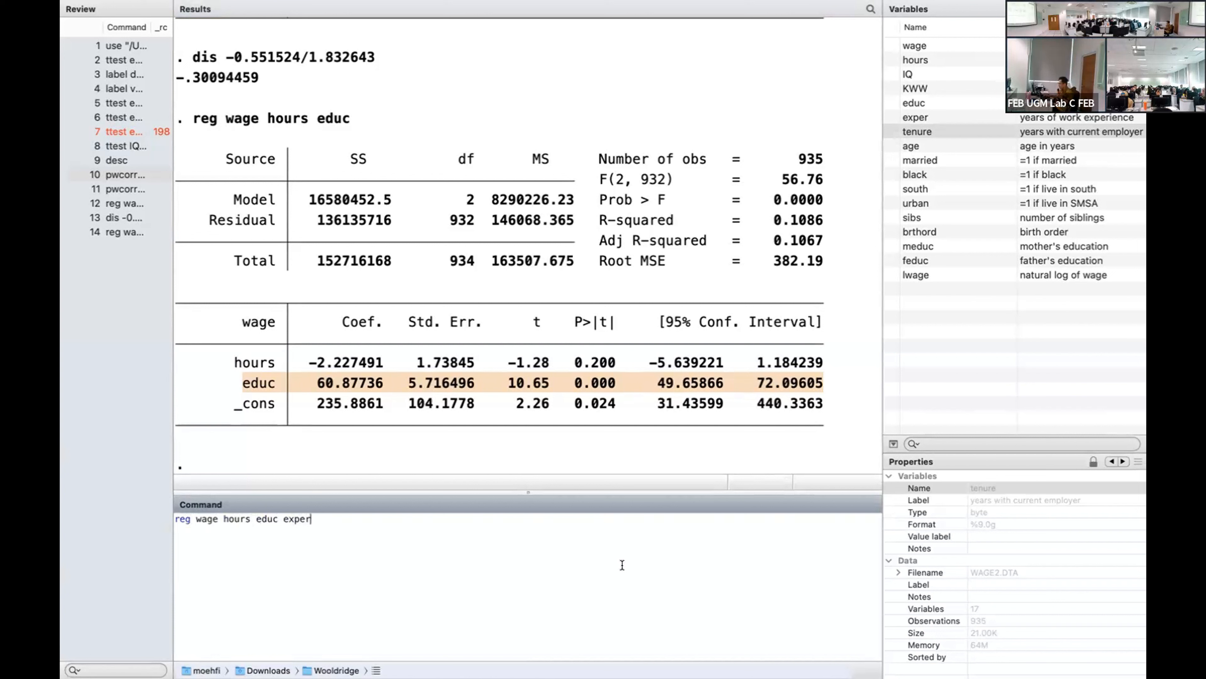
type(" age IQ")
key("Return")
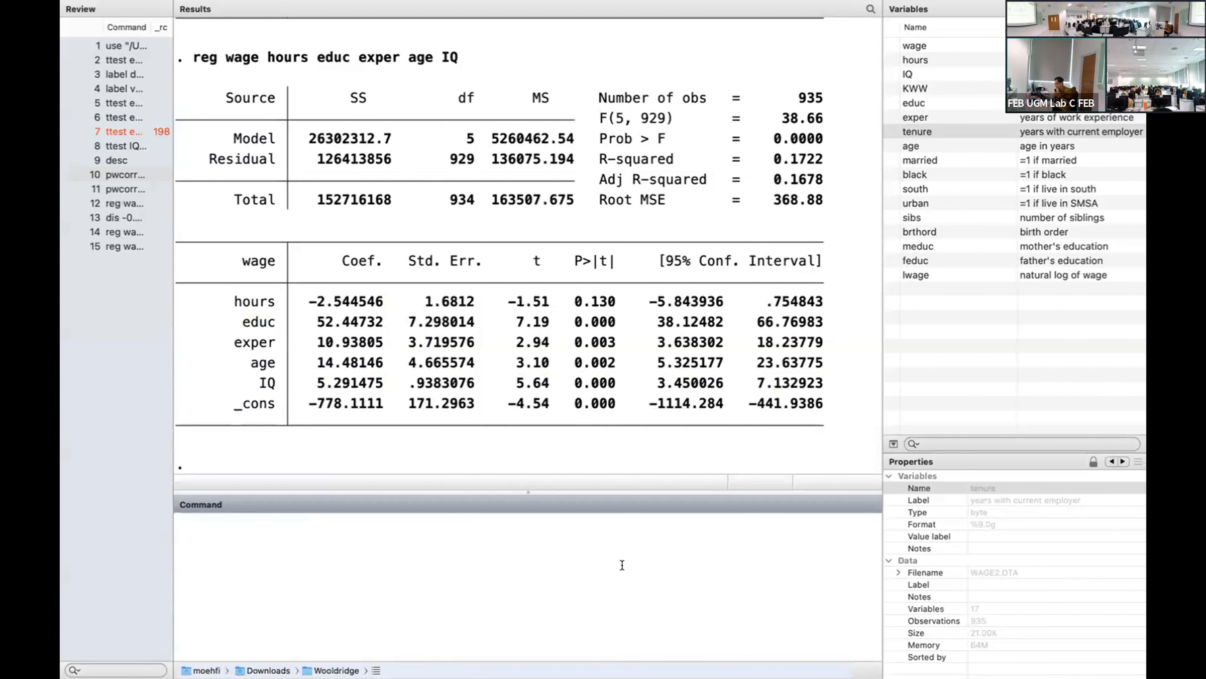
Compare the educ coefficient in the five-variable regression with the one in the hours and educ regression.
scroll(631, 380, "up", 5)
scroll(631, 381, "down", 5)
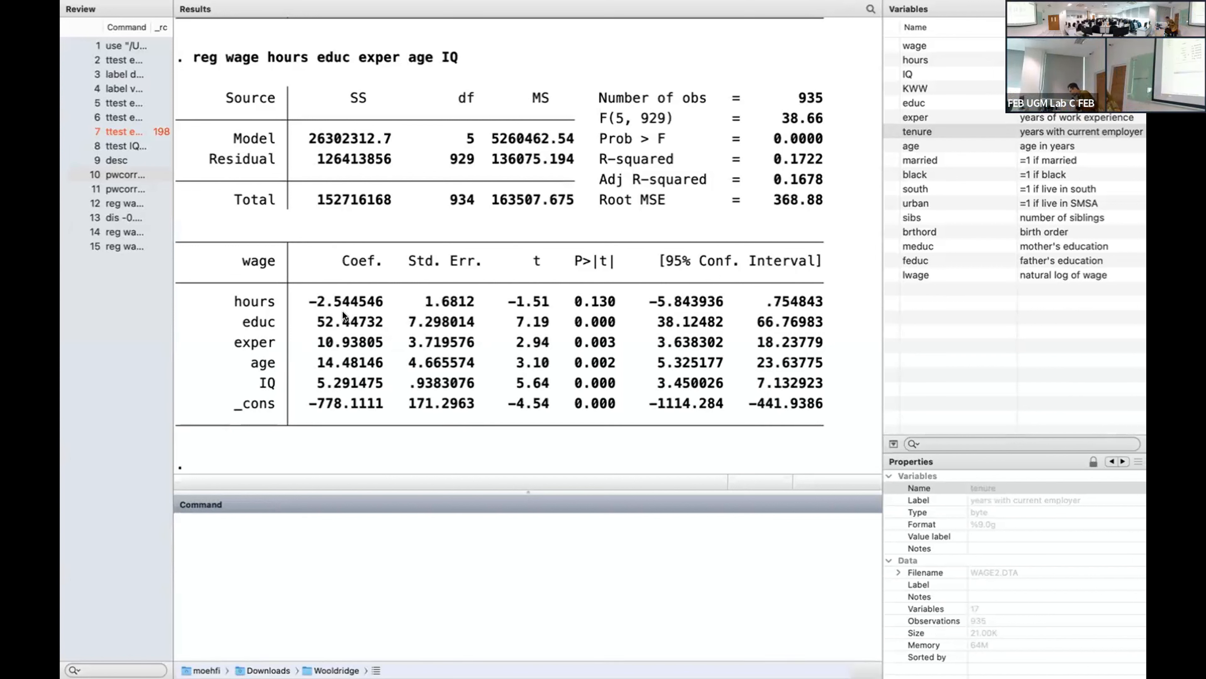
scroll(342, 310, "up", 5)
scroll(342, 310, "up", 1)
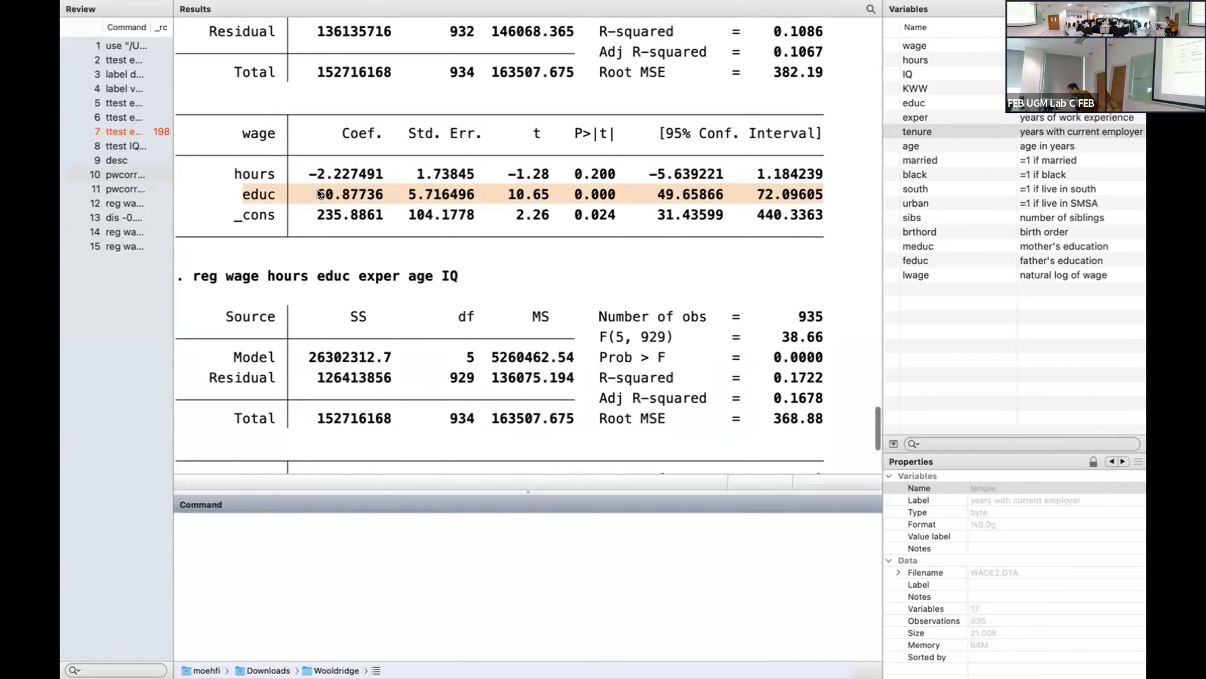
scroll(351, 269, "down", 5)
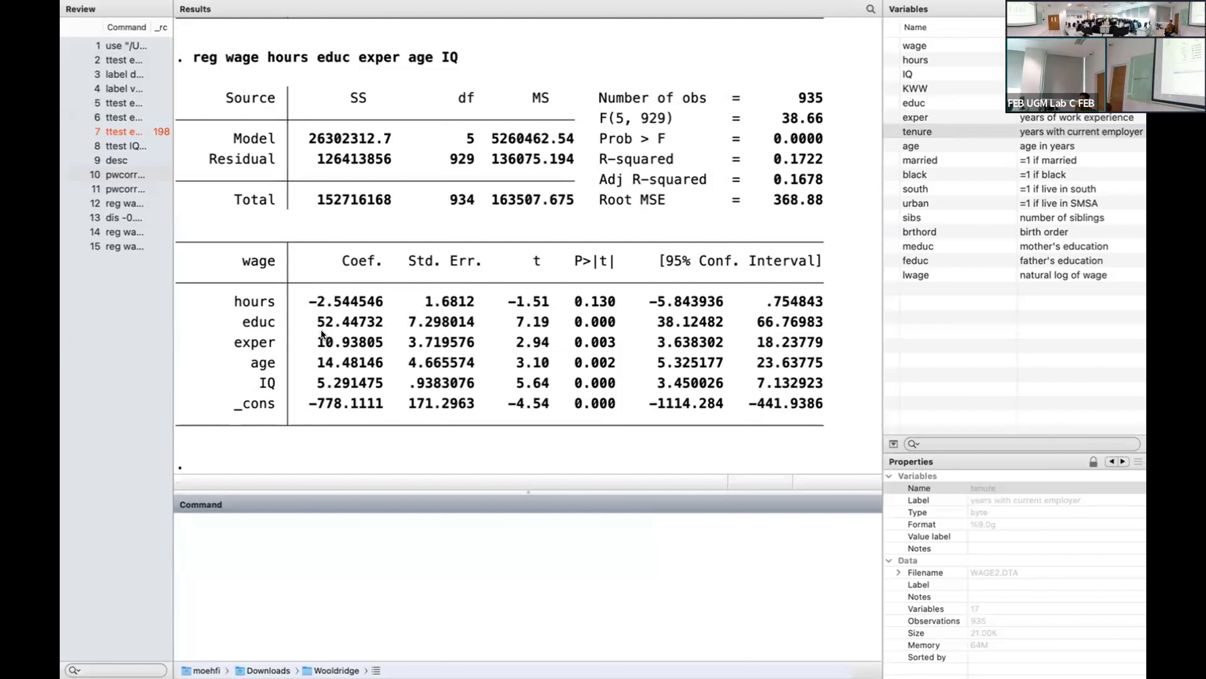
Recall the last regression command, add married as a regressor, and run reg wage hours educ exper age IQ married.
left_click(127, 244)
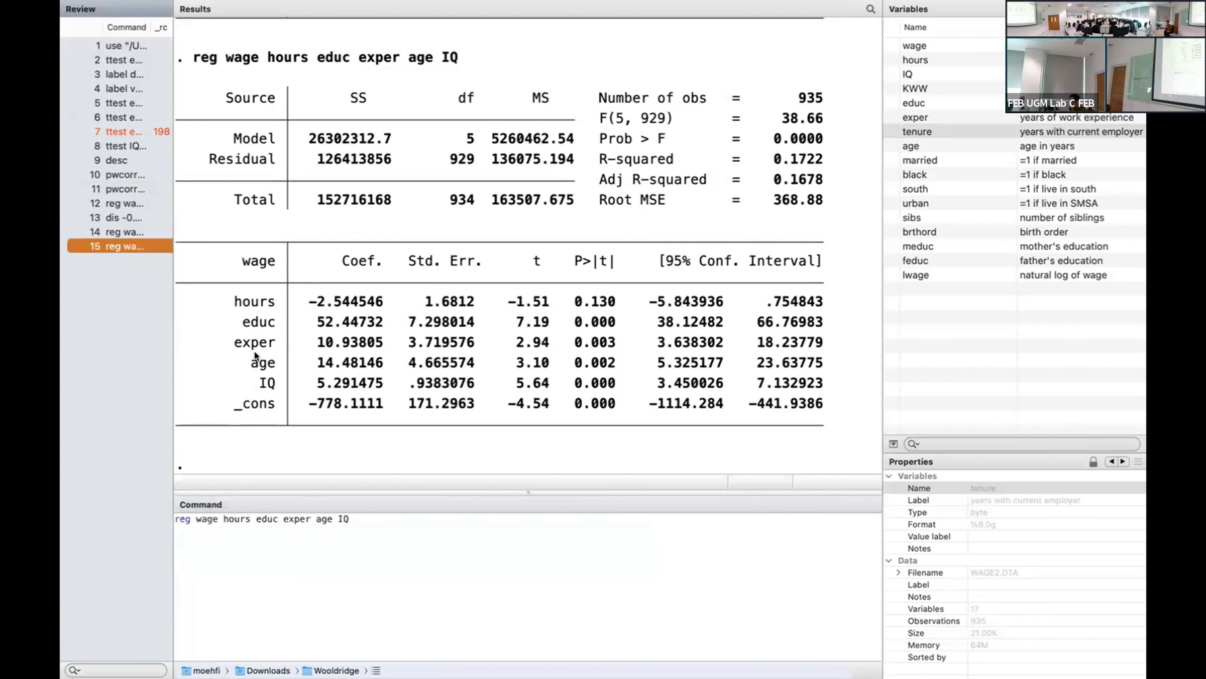
left_click(453, 519)
type("married")
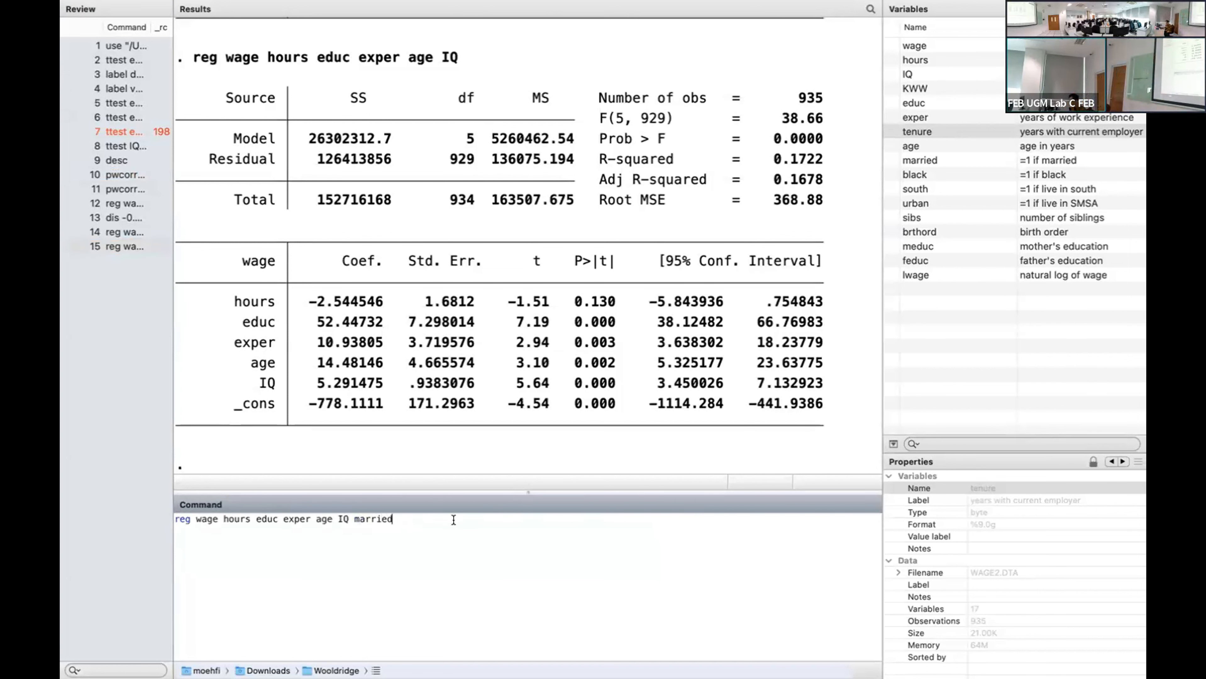
key("Return")
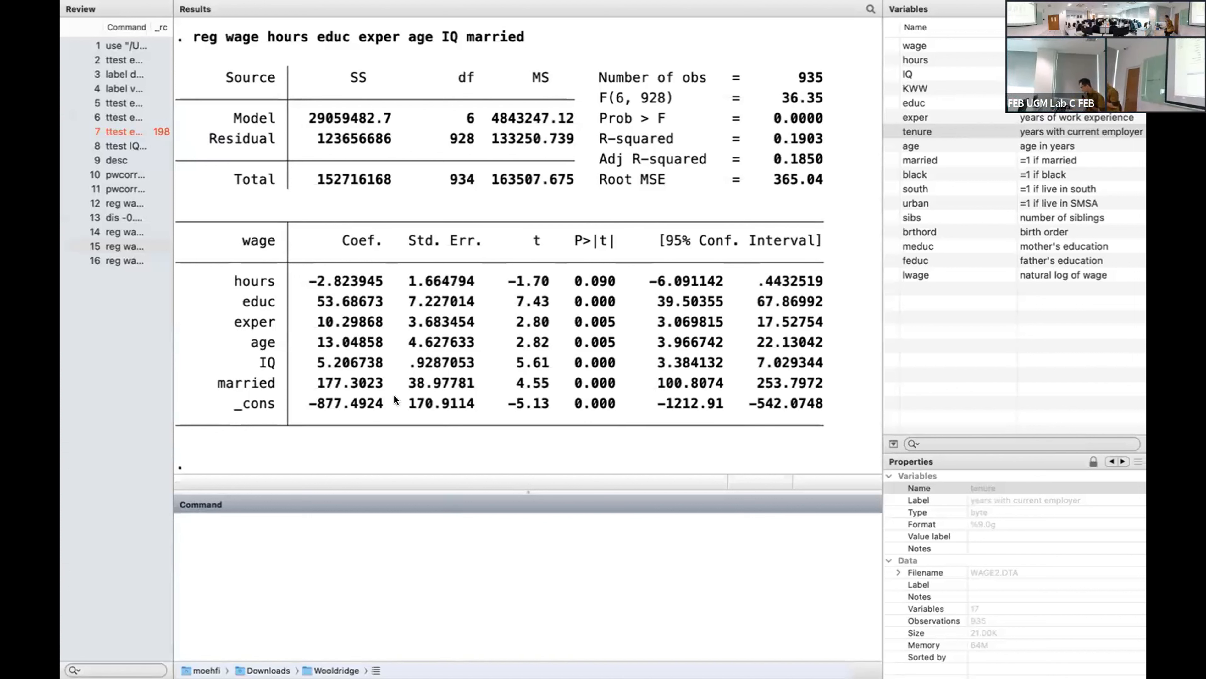
Recall the married regression, add black, south and urban as regressors, and run reg wage hours educ exper age IQ married black south urban.
left_click(124, 260)
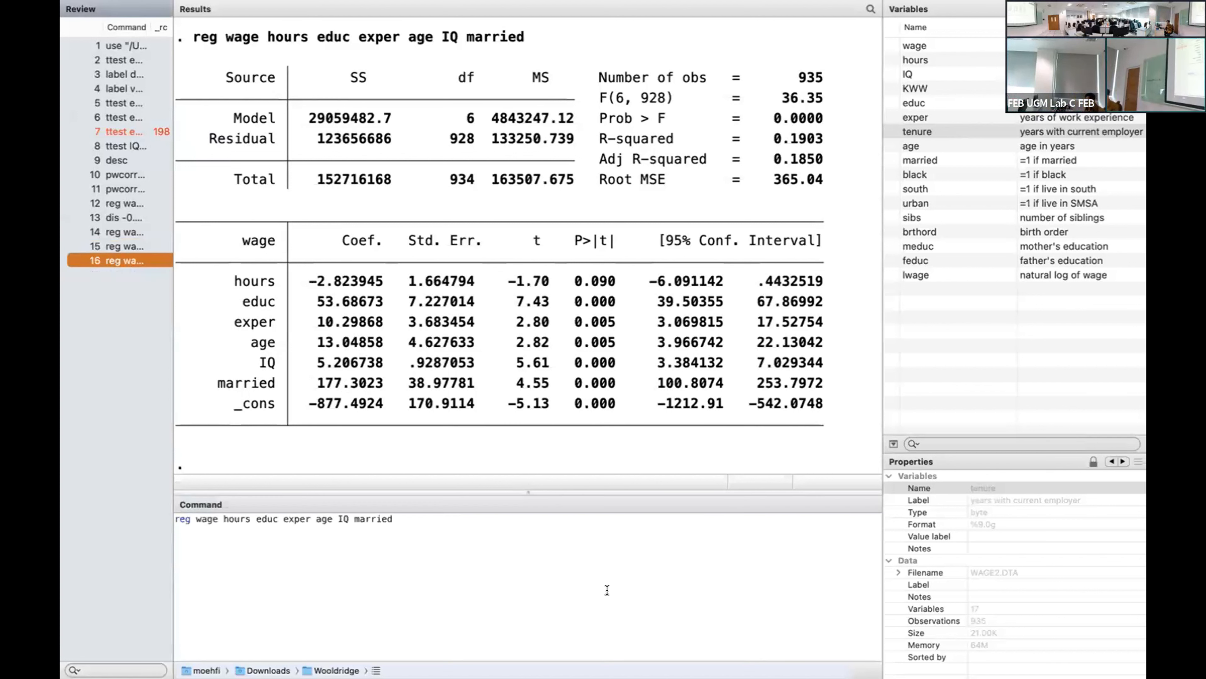
left_click(546, 519)
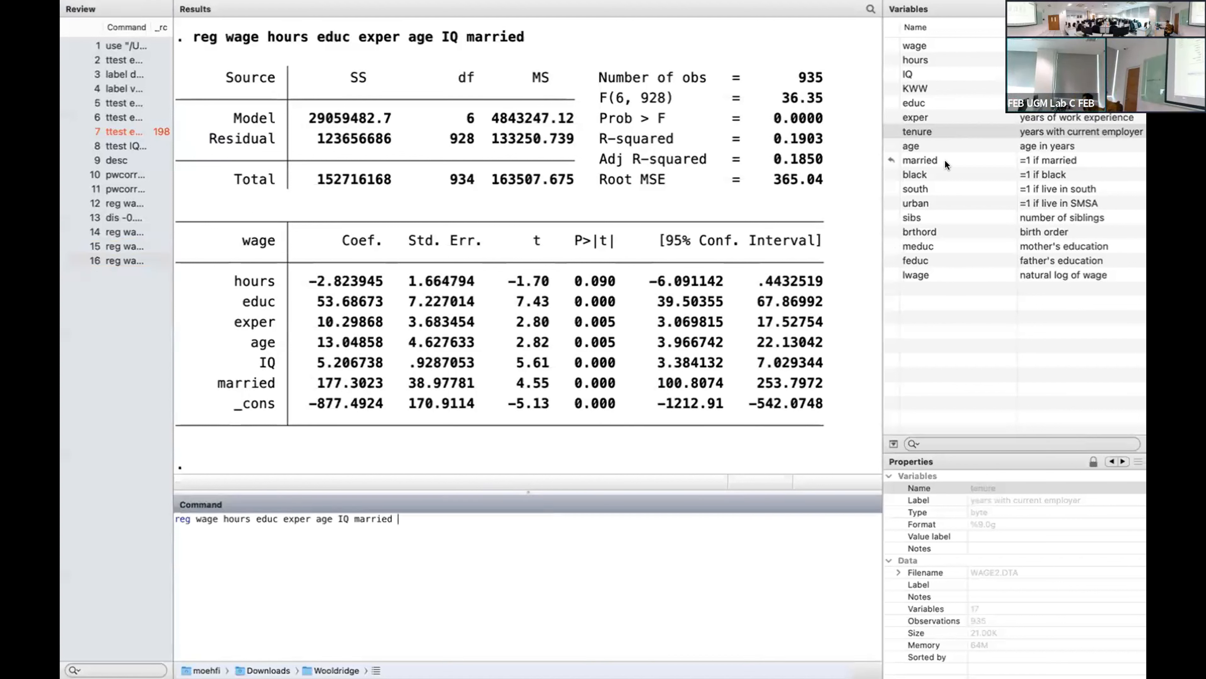
double_click(936, 175)
double_click(935, 188)
double_click(915, 203)
key("Return")
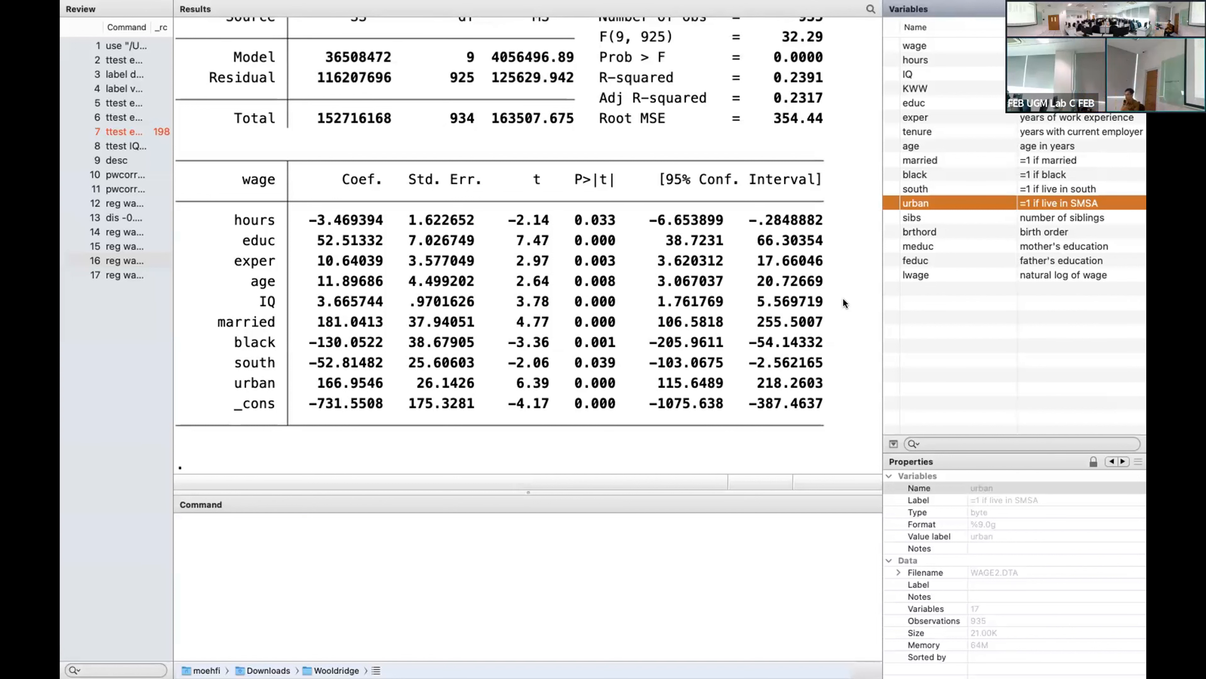
Create an interaction dummy initialised to zero by running gen blacksouth = 0.
left_click(496, 547)
type("gen ")
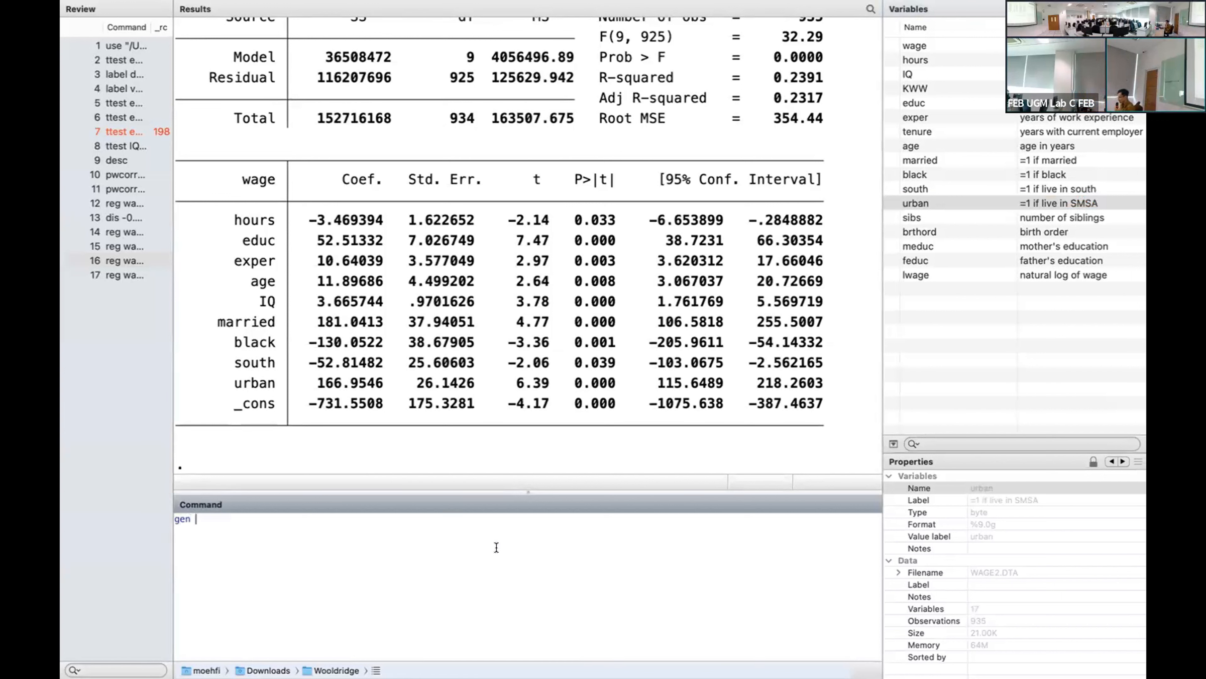
type("blacksouth =")
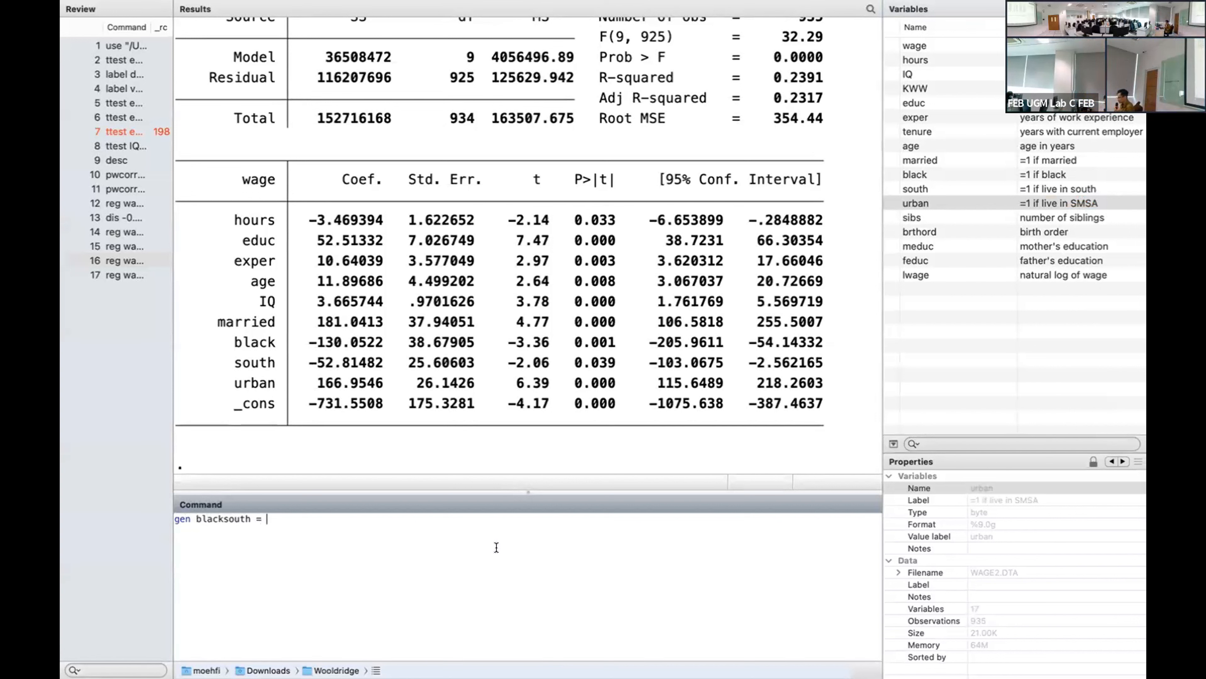
type("0")
key("Return")
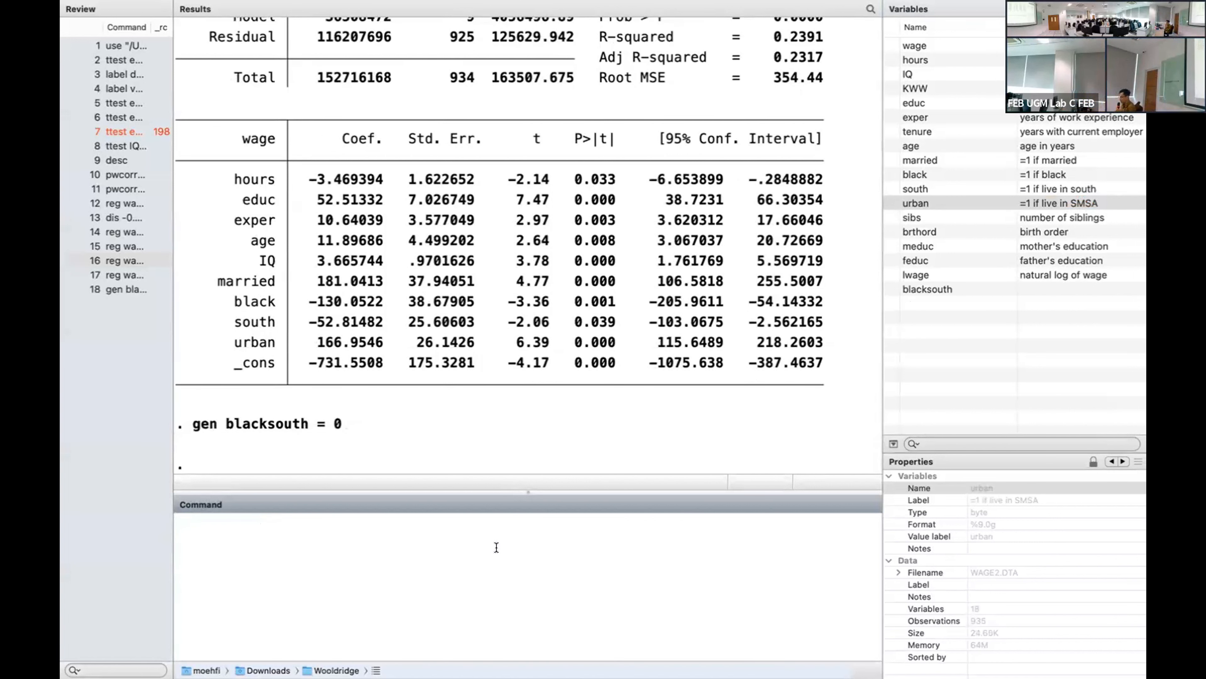
Code the dummy as 1 for black respondents in the south by running replace blacksouth = 1 if black == 1 & south == 1.
type("replace")
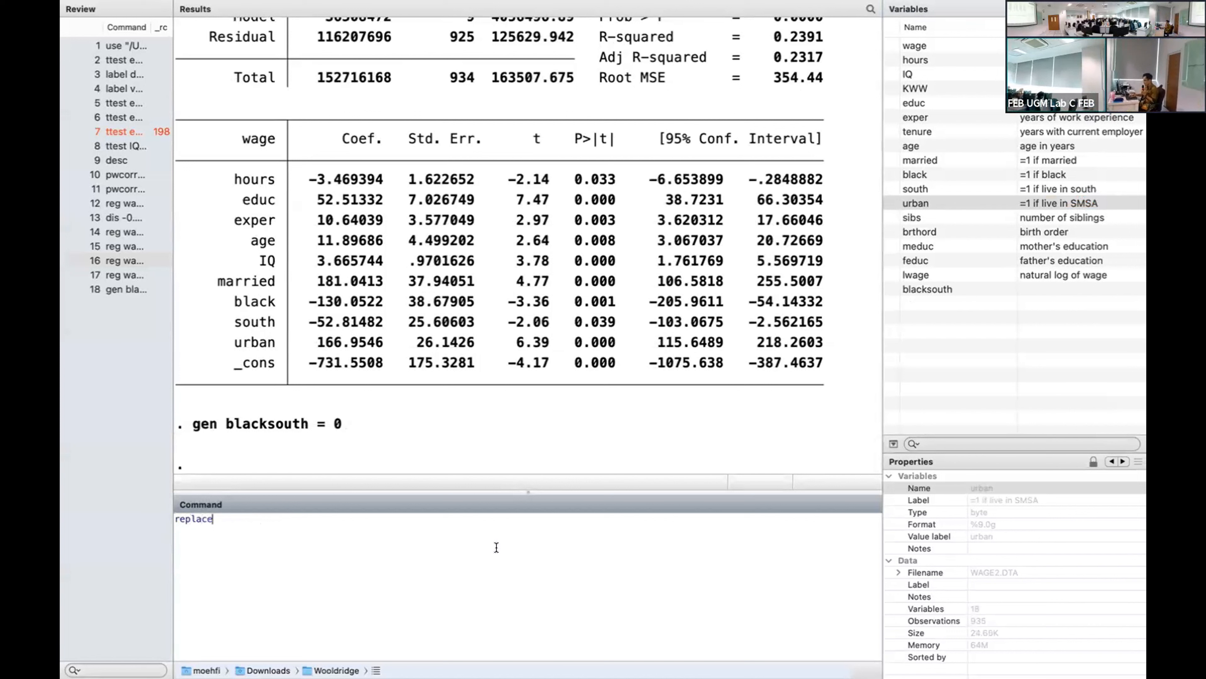
type(" blacks")
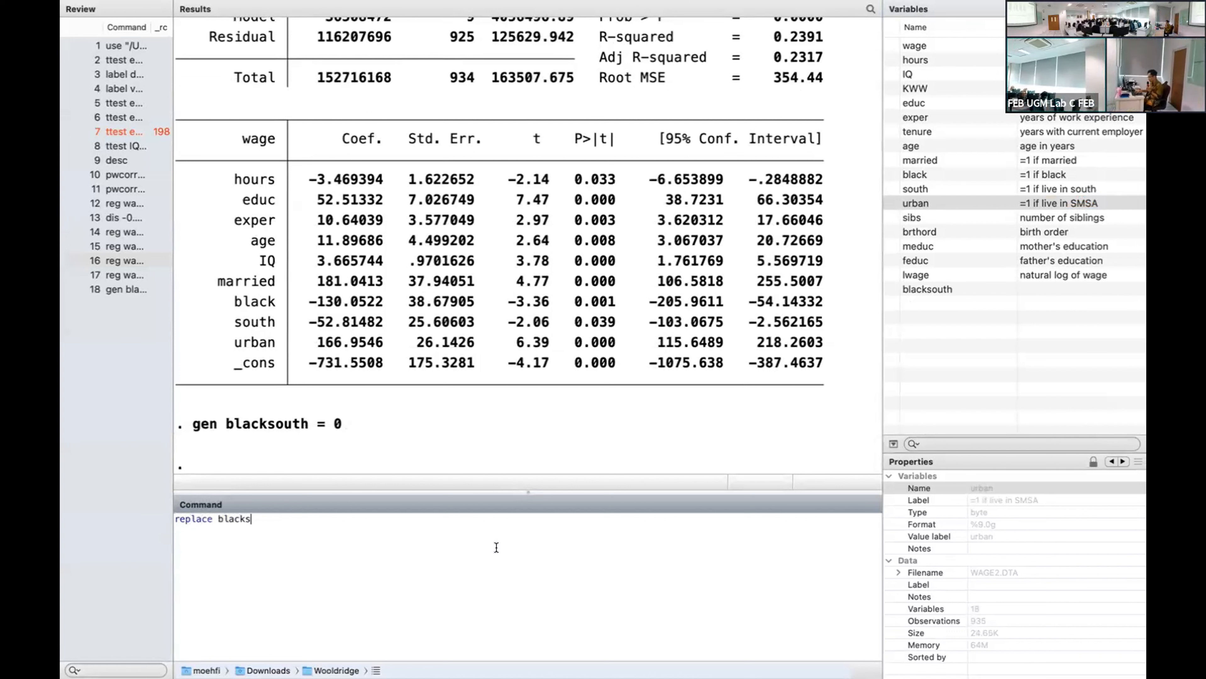
type("outh = 1 if black ==")
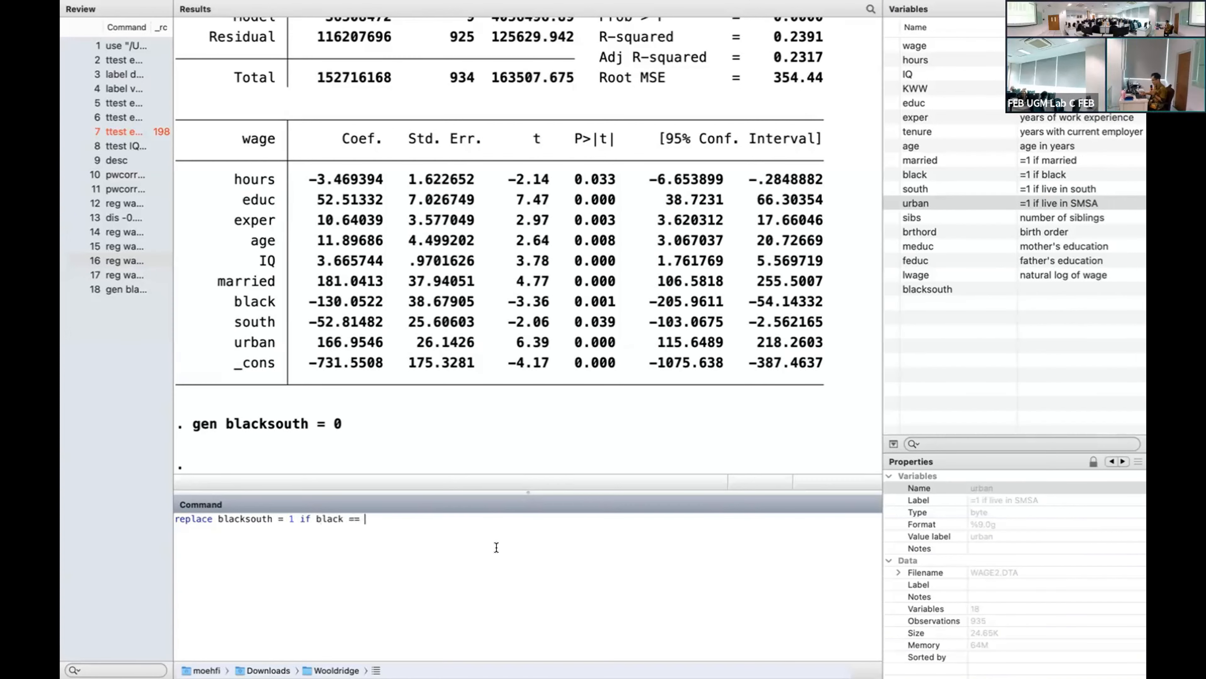
type(" 1")
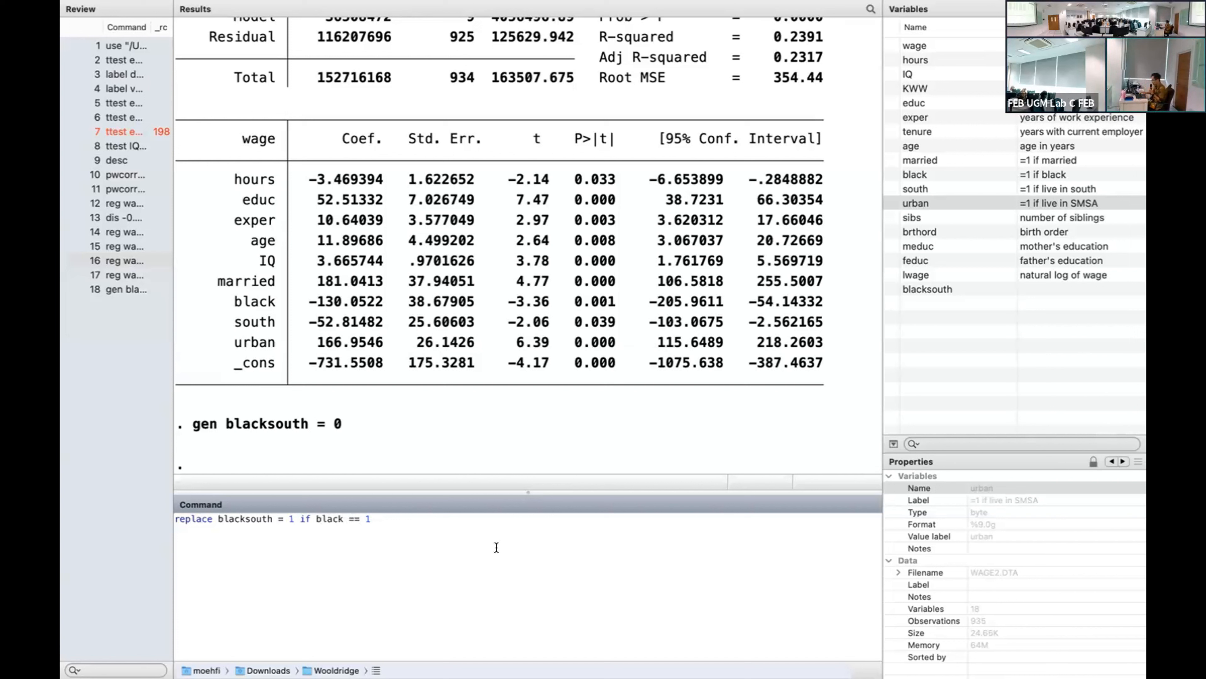
type(" & south == 1")
key("Return")
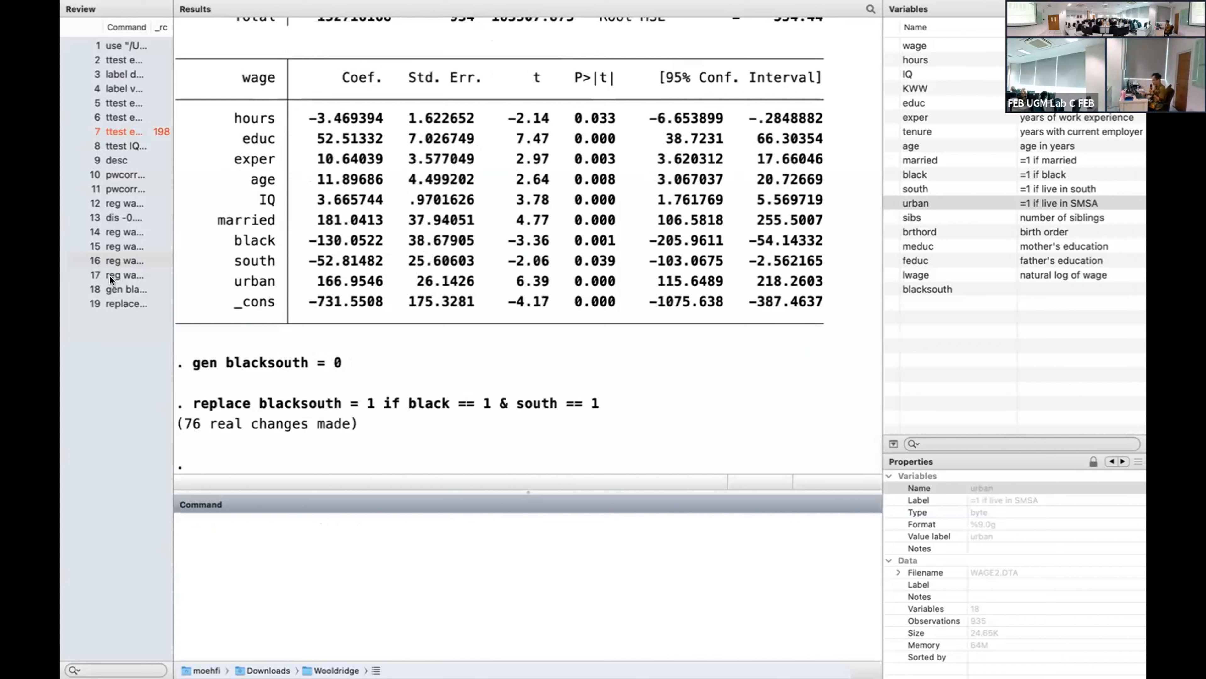
Recall the regression ending in urban, append blacksouth as a regressor, and run it.
left_click(121, 273)
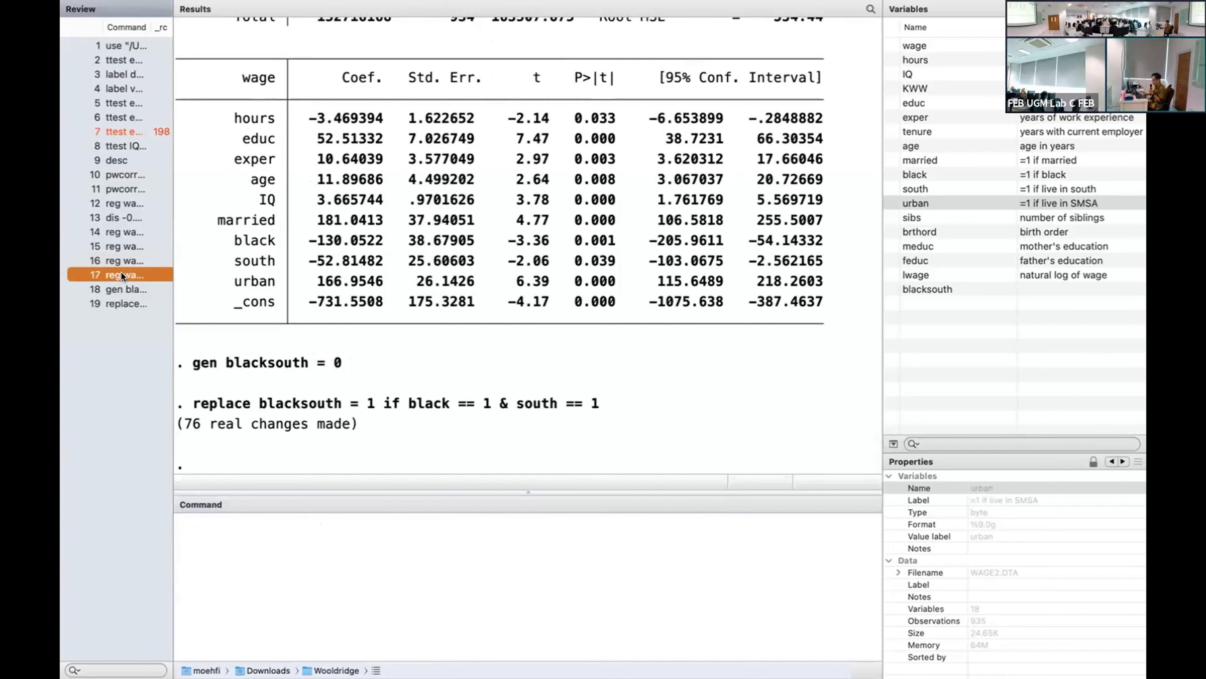
left_click(513, 516)
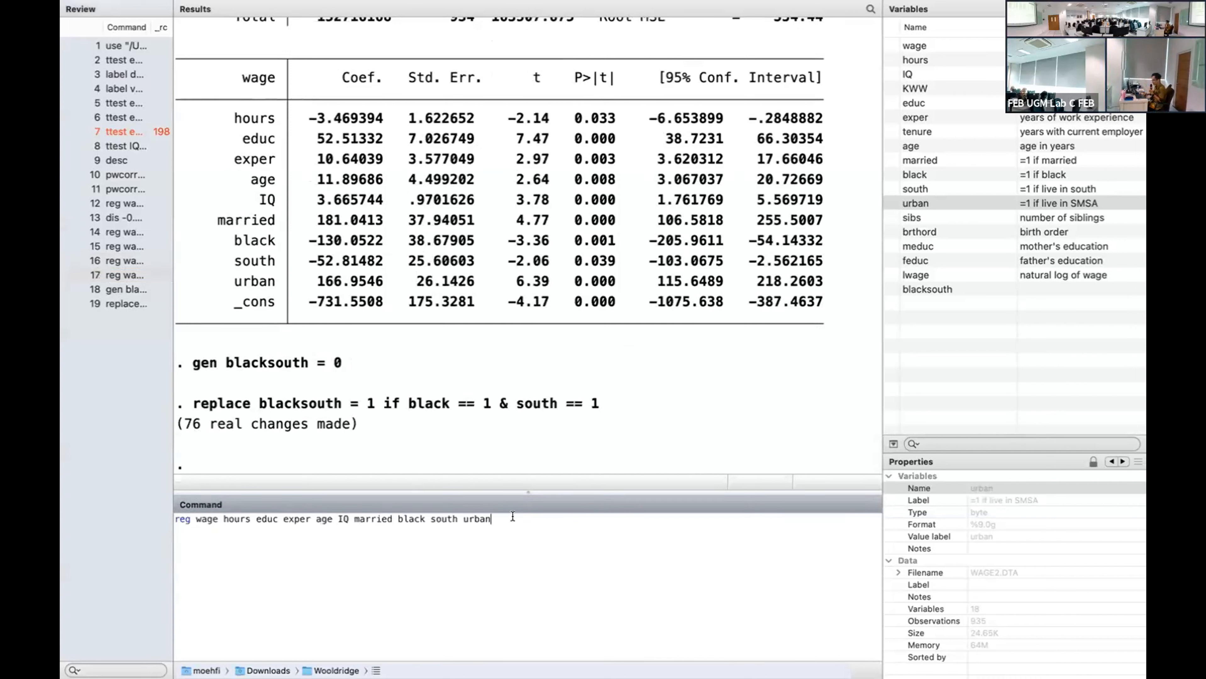
type("blacksout")
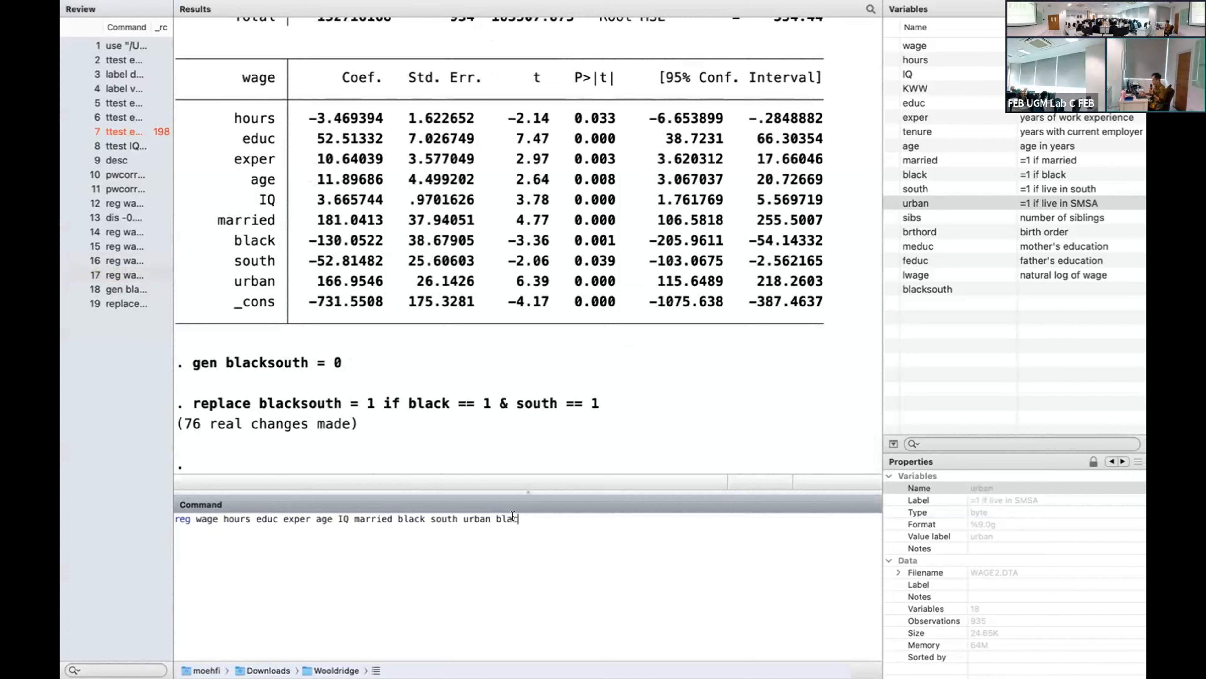
type("h")
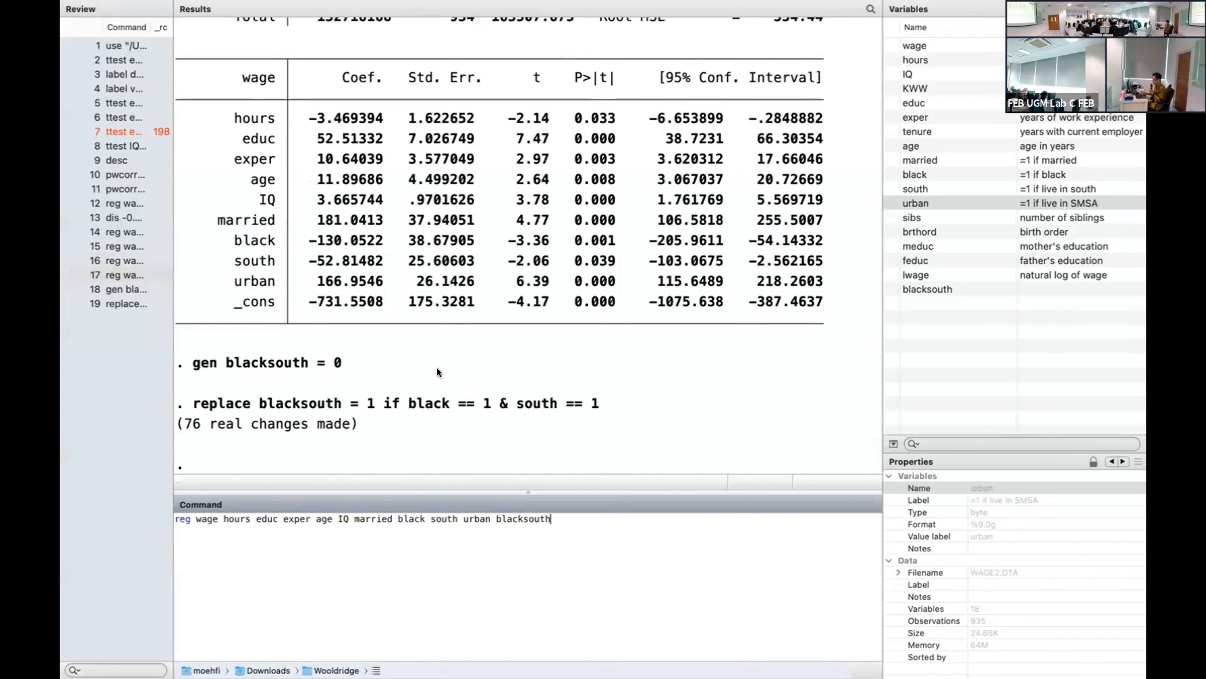
key("Return")
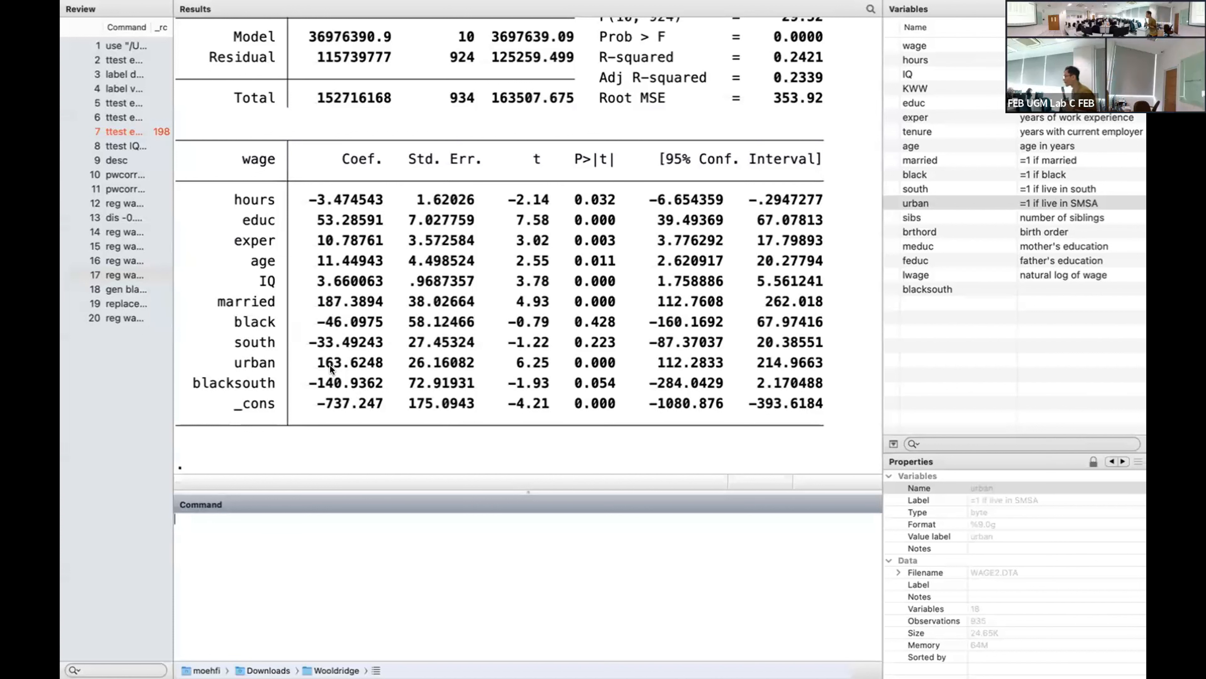
Recall the blacksouth regression, replace the blacksouth term with the factor interaction black#south, and run it.
scroll(329, 364, "up", 10)
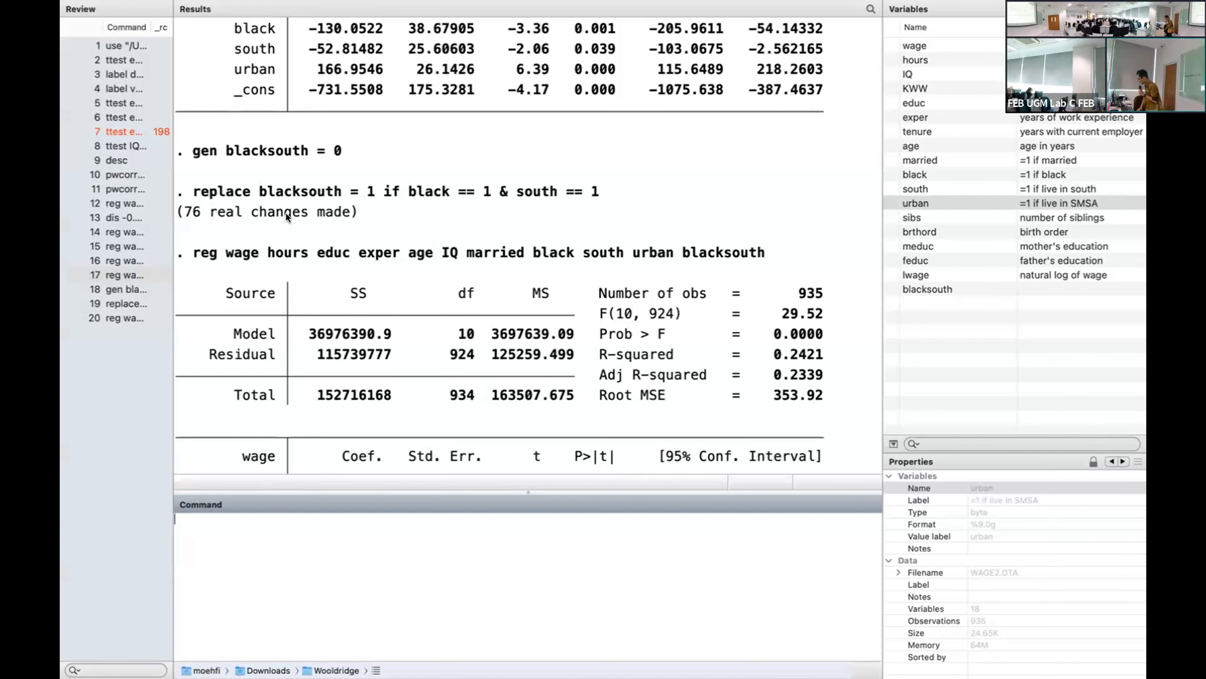
left_click(113, 315)
key("BackSpace")
key("BackSpace")
key("BackSpace")
key("BackSpace")
key("BackSpace")
key("BackSpace")
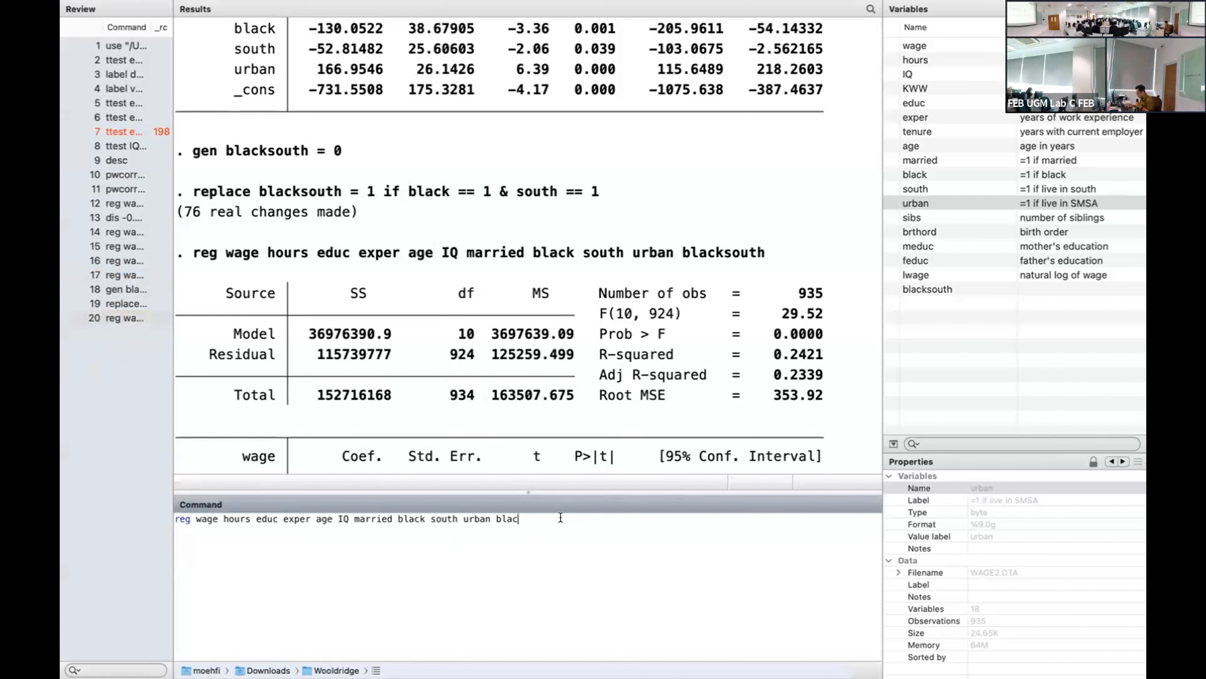
type("k#south")
key("Return")
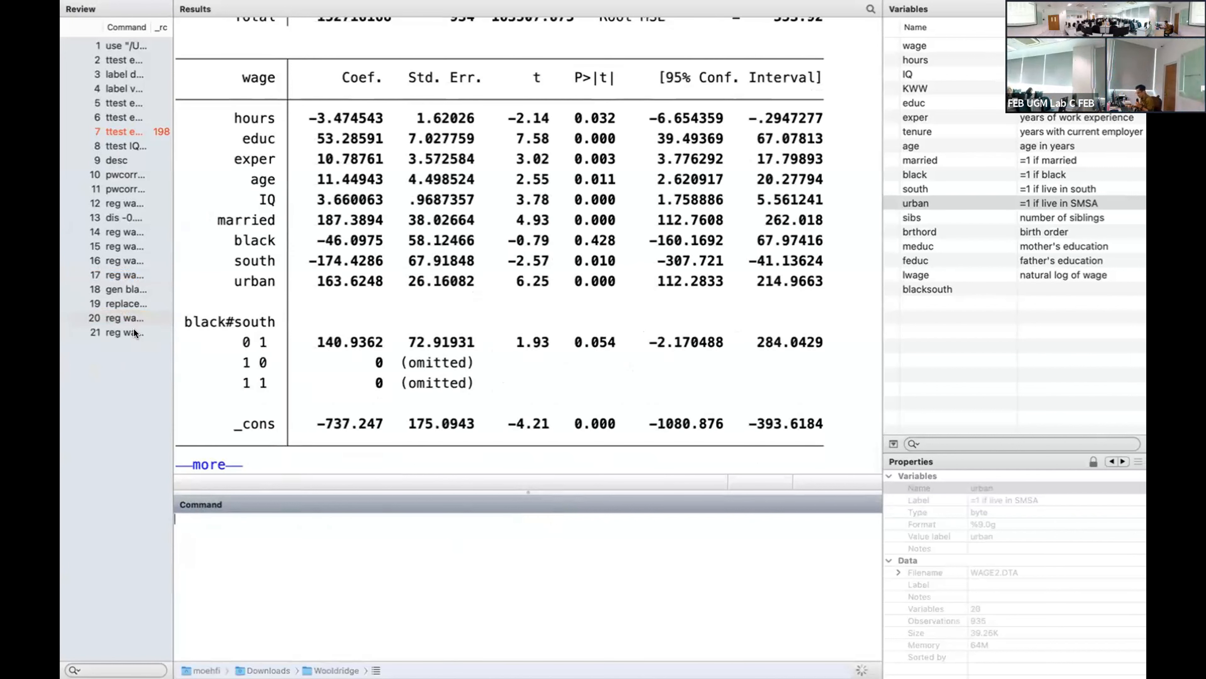
Let the paused output finish, change the interaction term from black#south to black*south in the recalled regression, and run it.
left_click(125, 332)
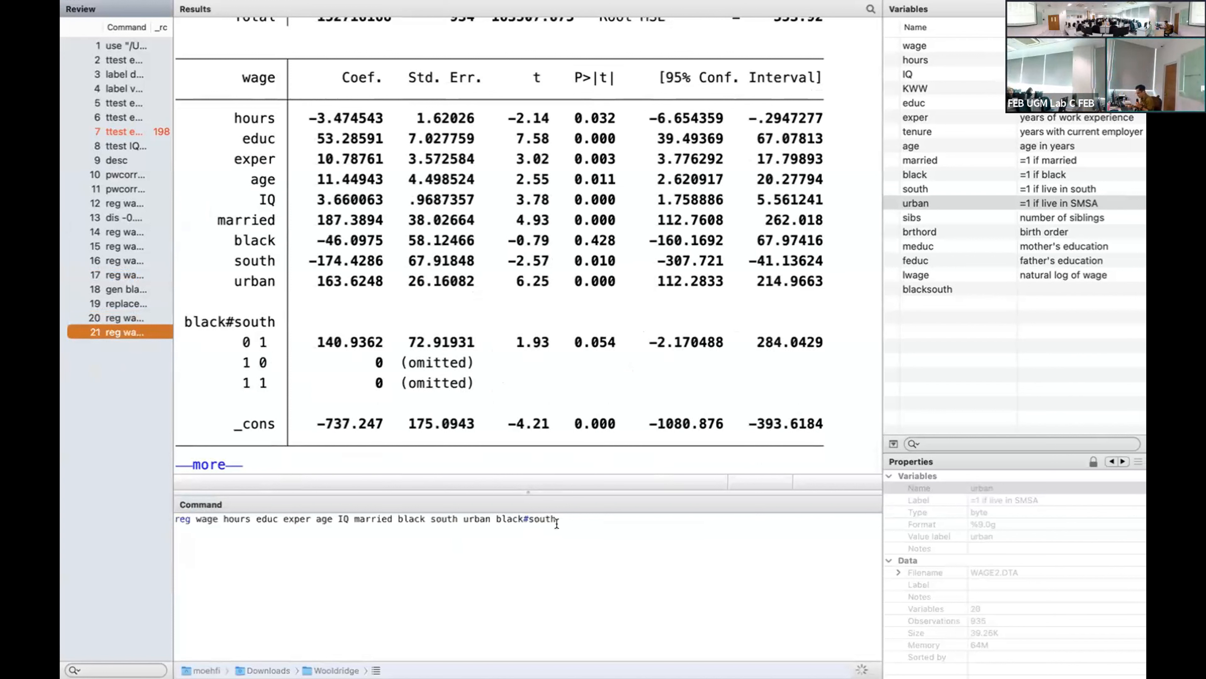
left_click(564, 515)
left_click_drag(564, 515, 521, 513)
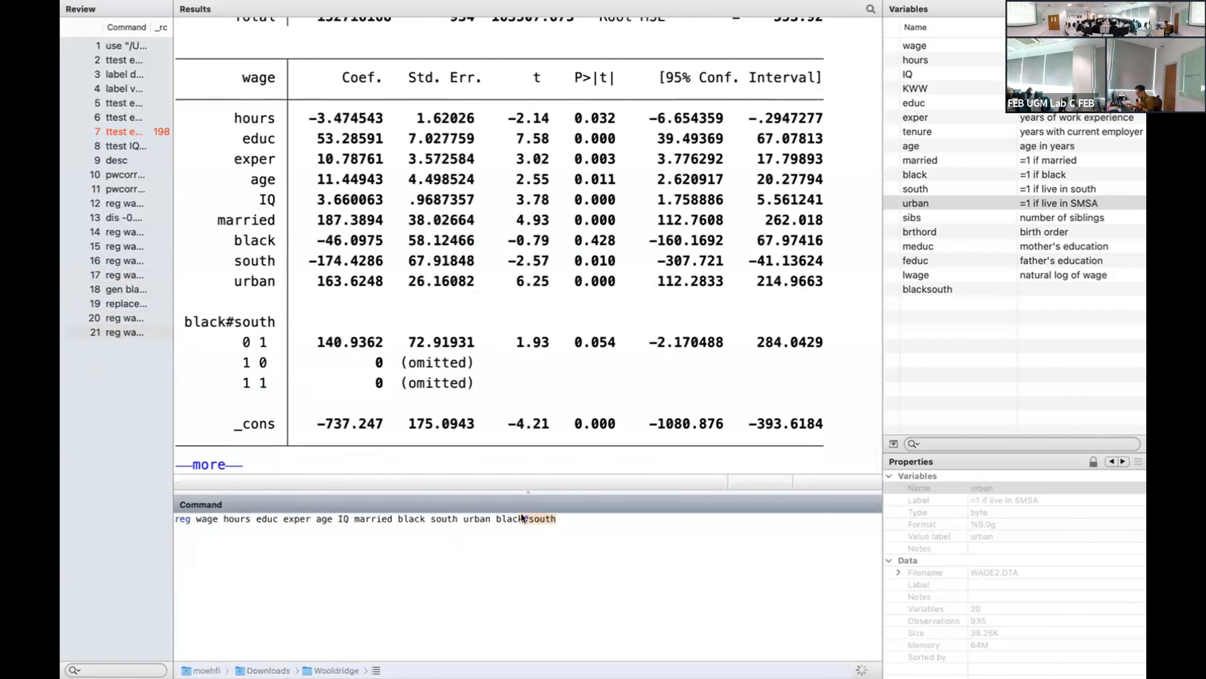
key("space")
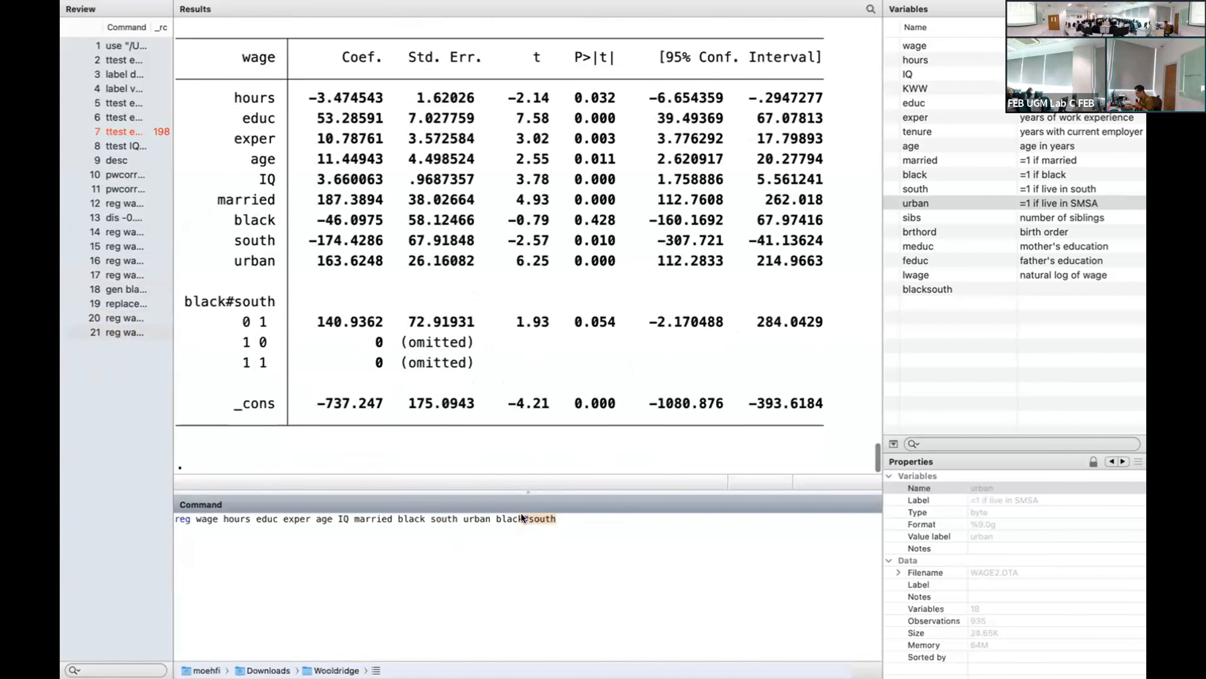
left_click(567, 512)
key("BackSpace")
key("BackSpace")
key("BackSpace")
key("BackSpace")
key("BackSpace")
key("BackSpace")
type("*")
key("BackSpace")
type("south")
key("Return")
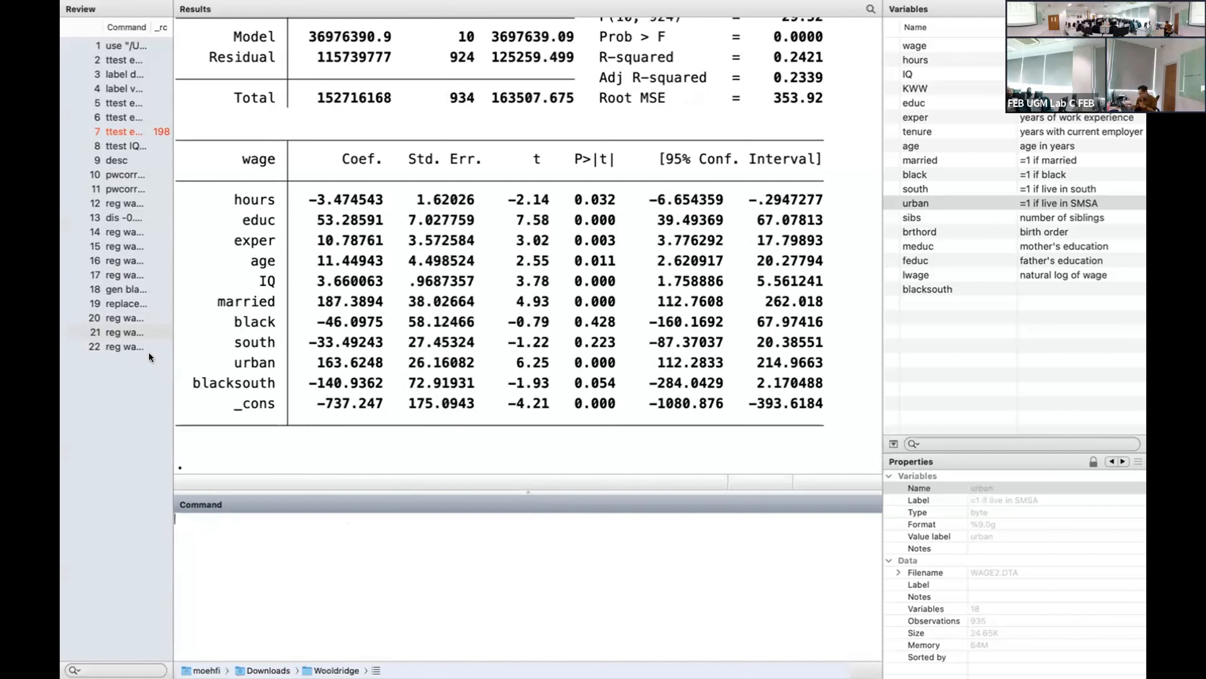
Recall the regression with the black*south term and run it again.
left_click(126, 346)
left_click(525, 518)
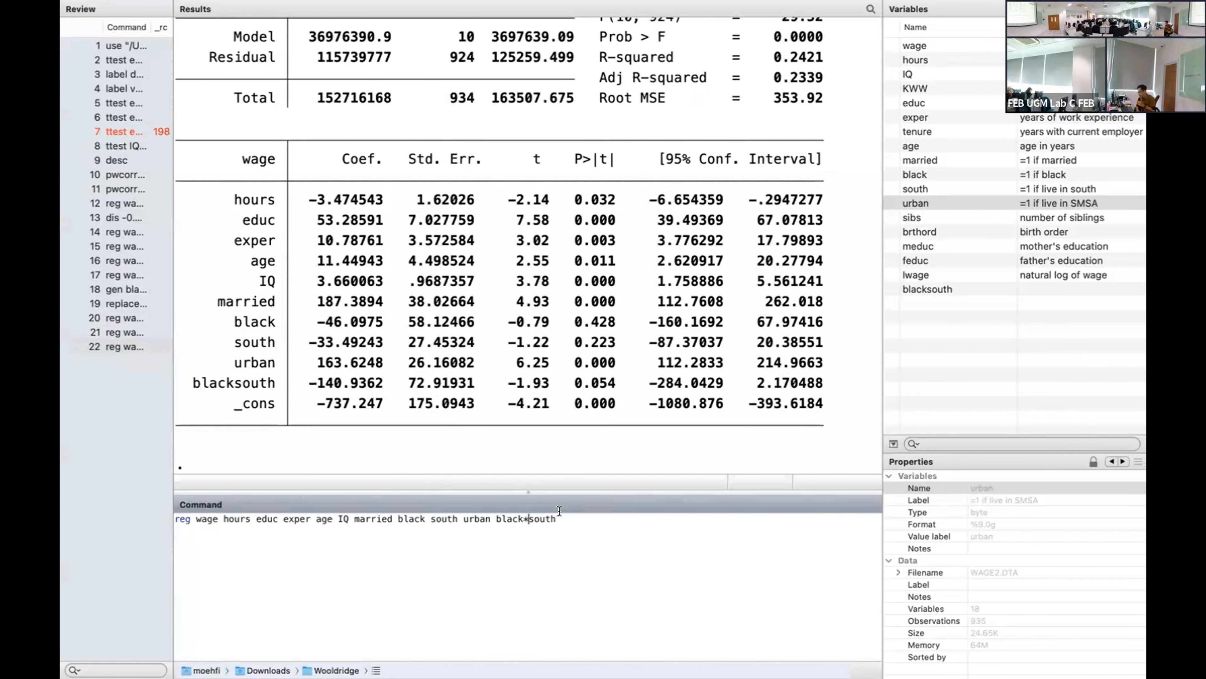
key("Return")
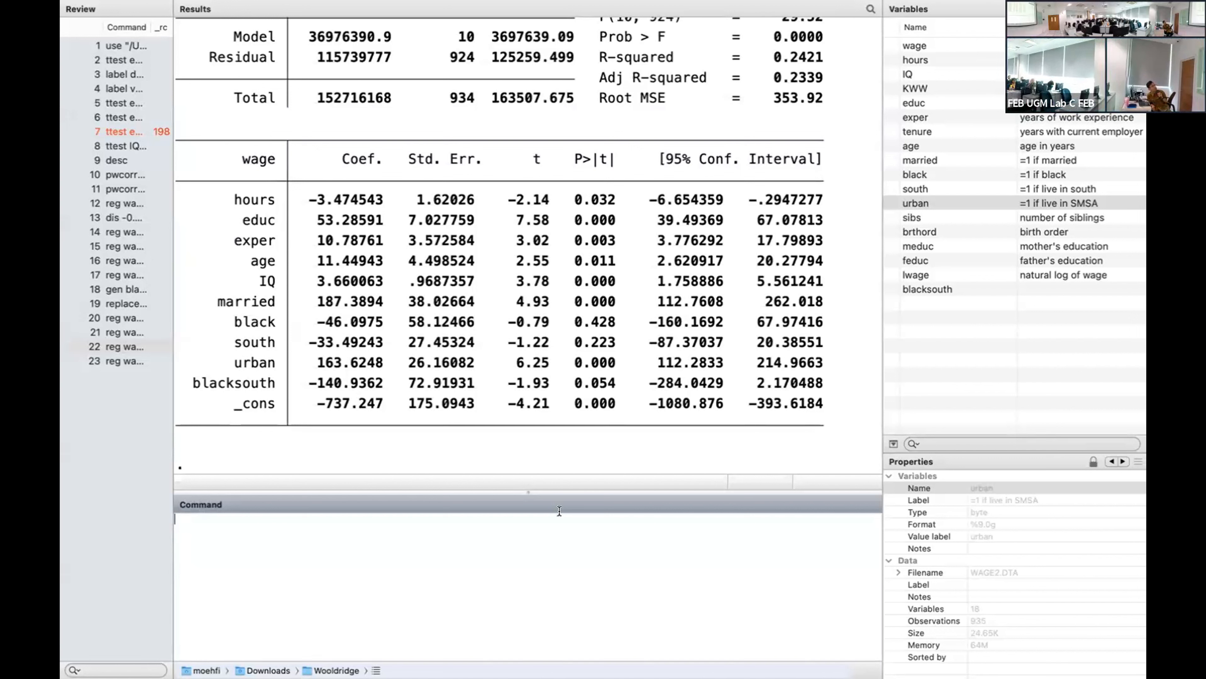
Tabulate age with tab age and create an empty age category variable with gen cat_age =.
type("tab age")
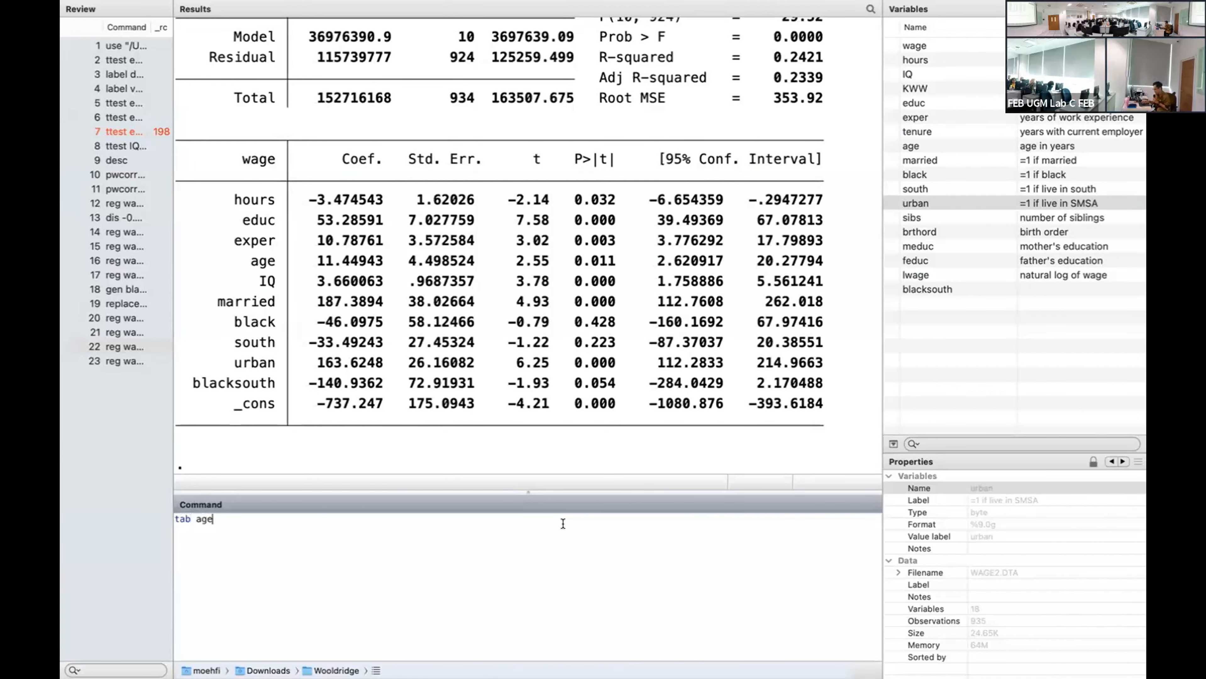
key("Return")
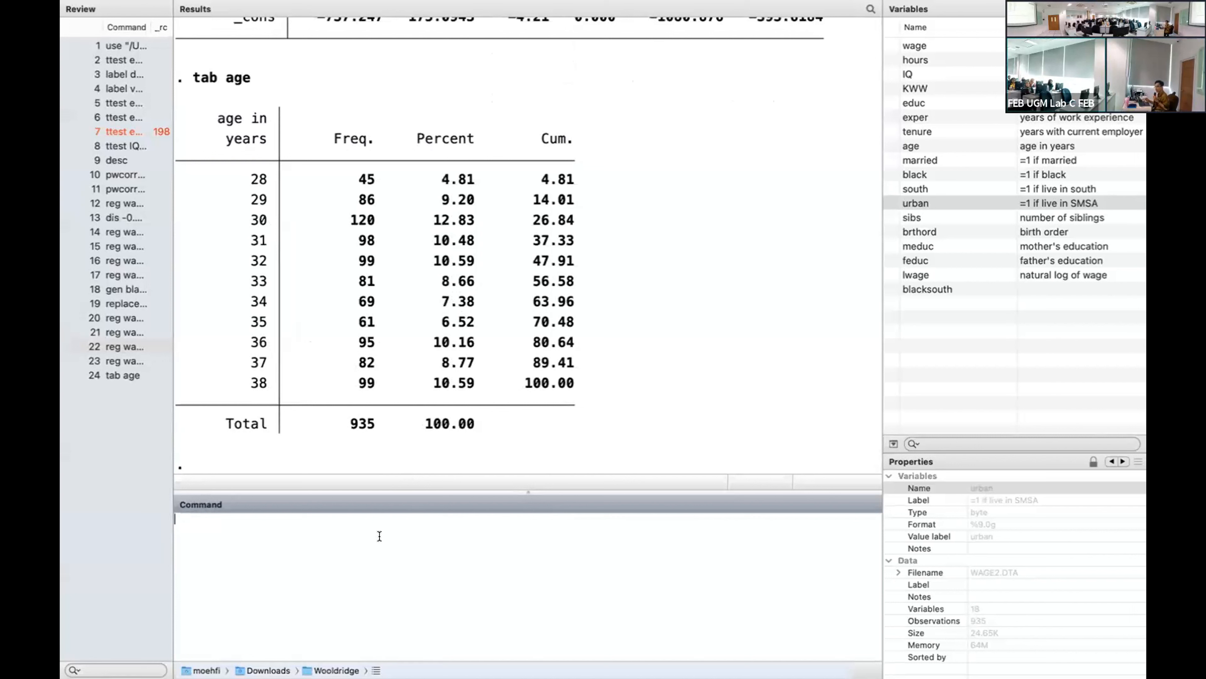
type("gen")
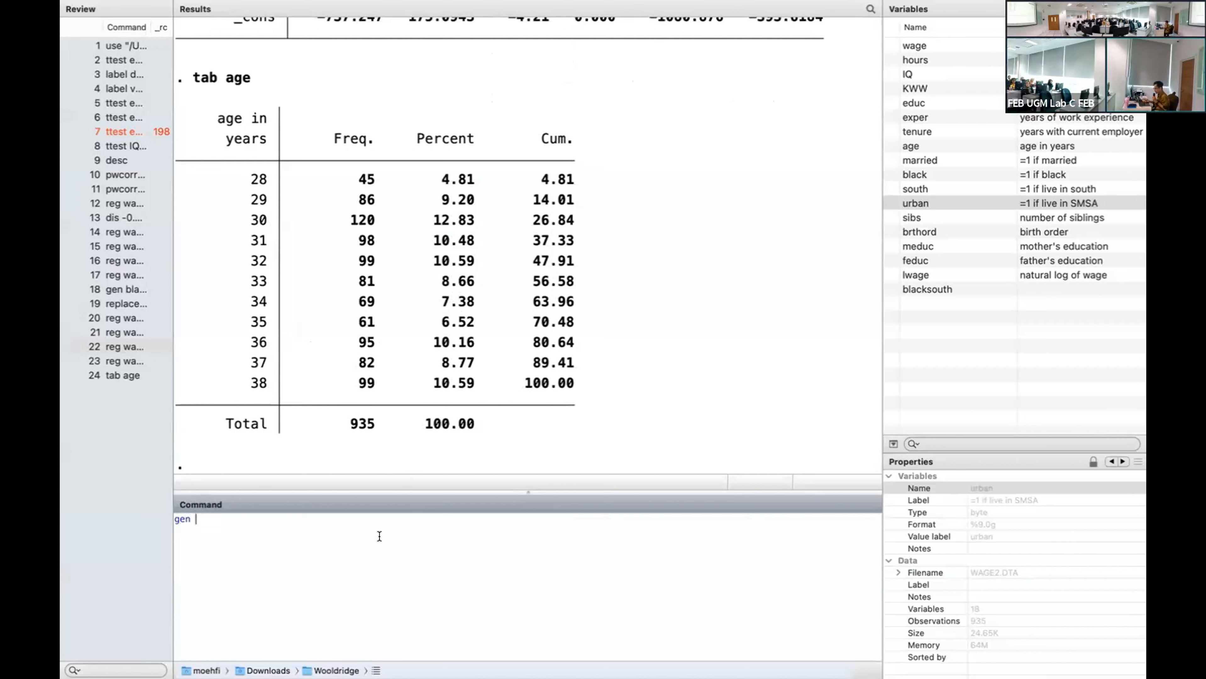
type("cat")
type("_age = .")
key("Return")
Code the youngest age group by running replace cat_age = 0 if age <= 30.
type("replace")
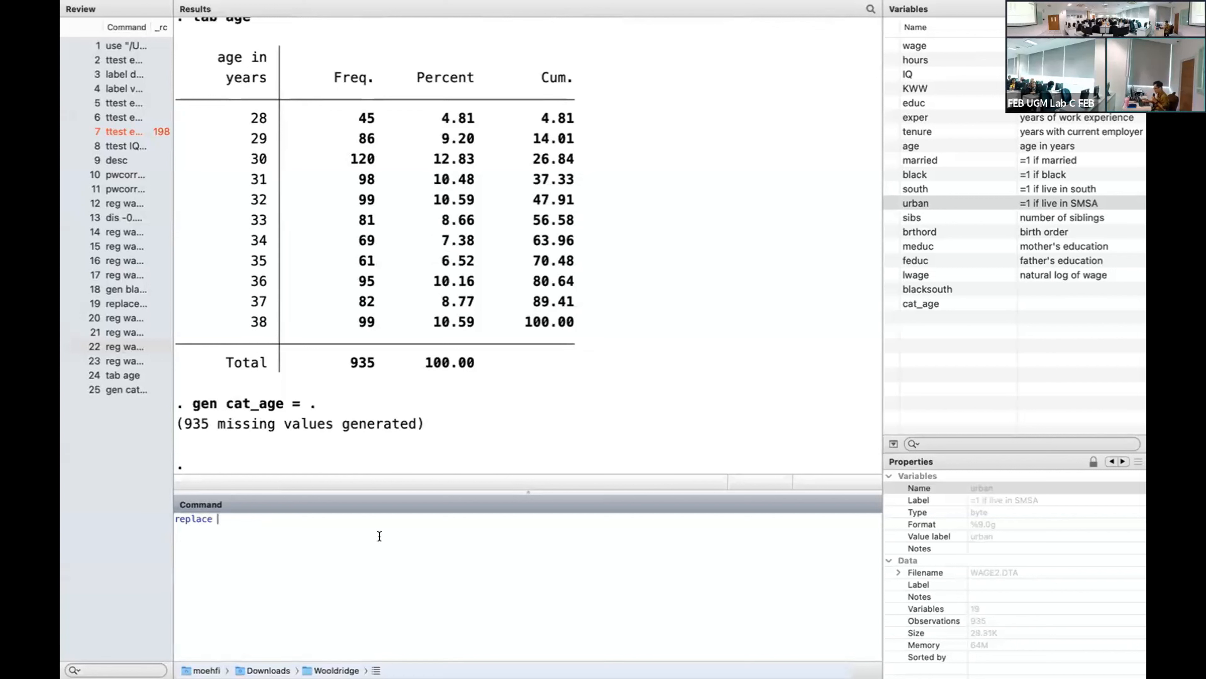
type(" cat_age = ")
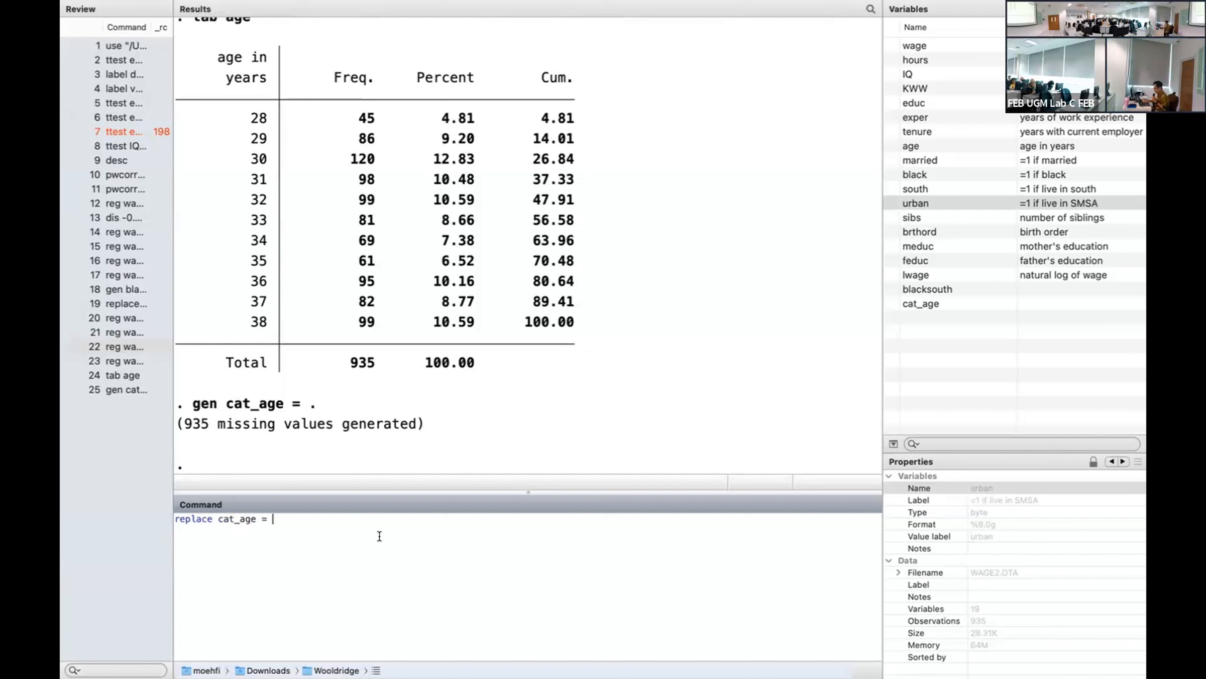
type("0 if age <= 30")
key("Return")
Code the middle age group by running replace cat_age = 1 if age > 30 & age <= 35.
type("r")
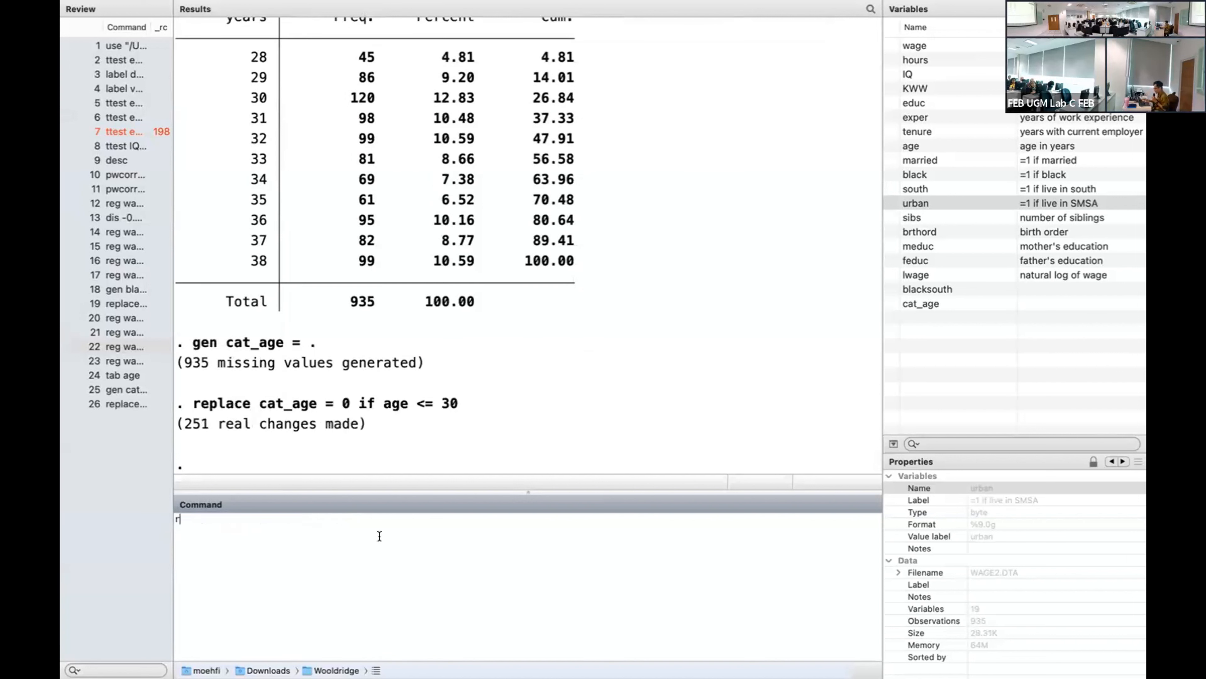
type("eplace cat_age = 1 if ")
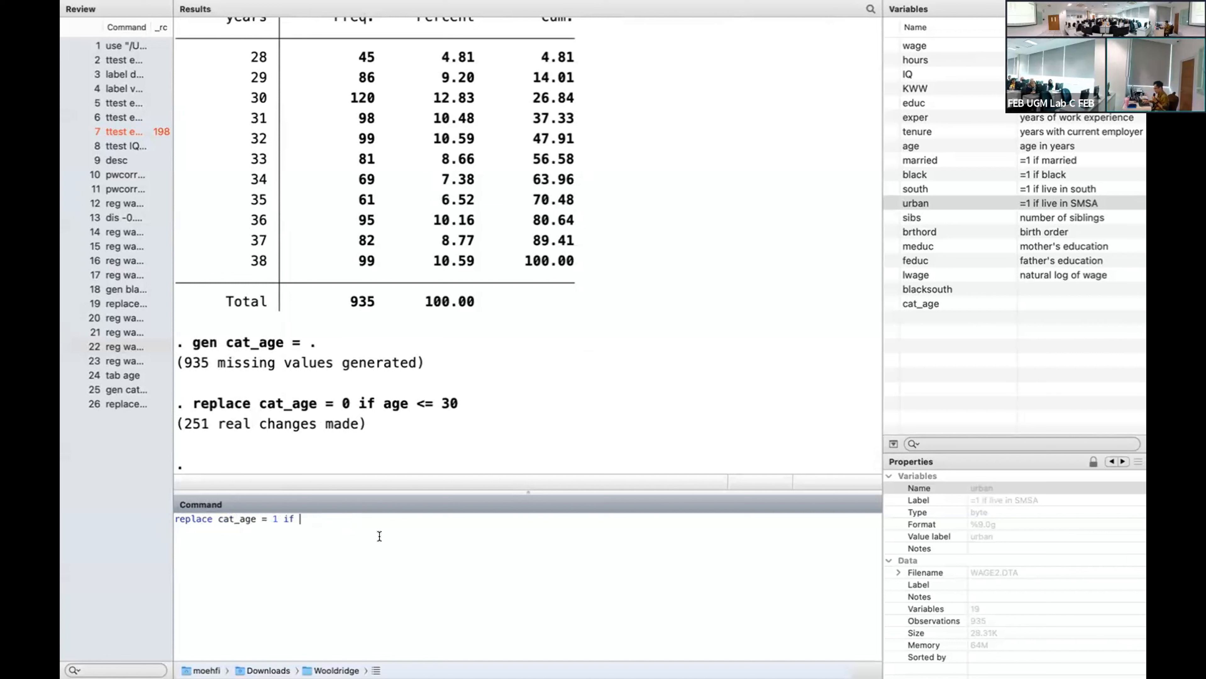
type("age > 30 ")
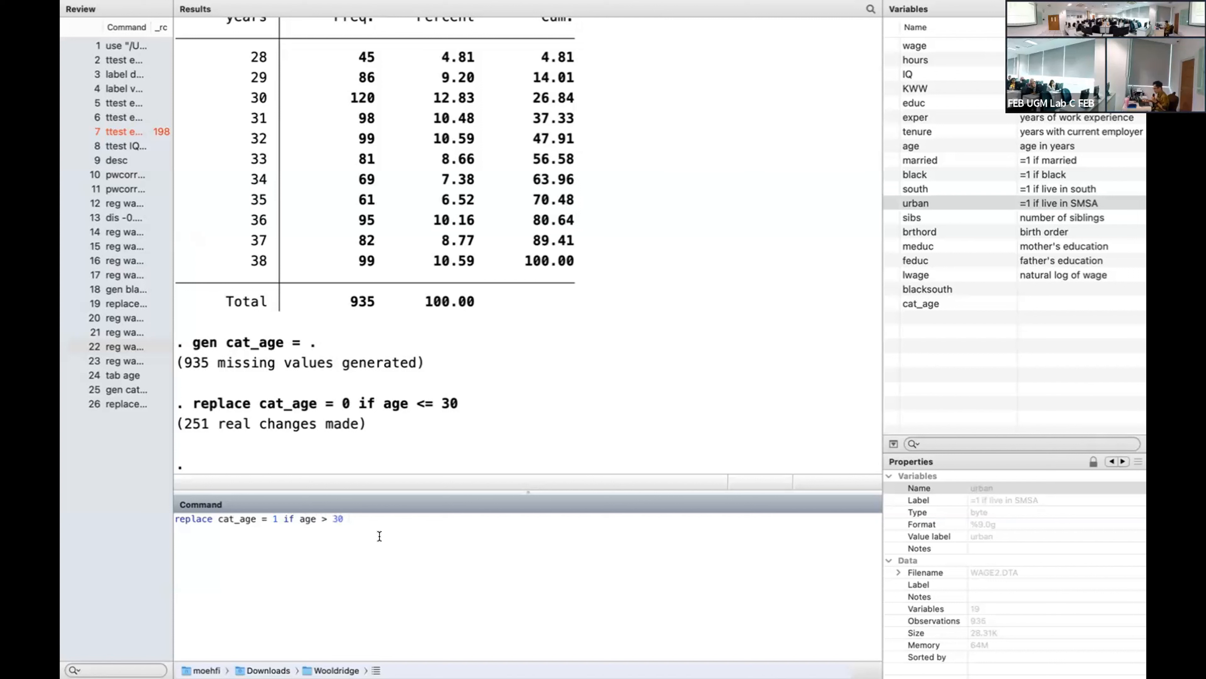
type("& age <= 35")
key("Return")
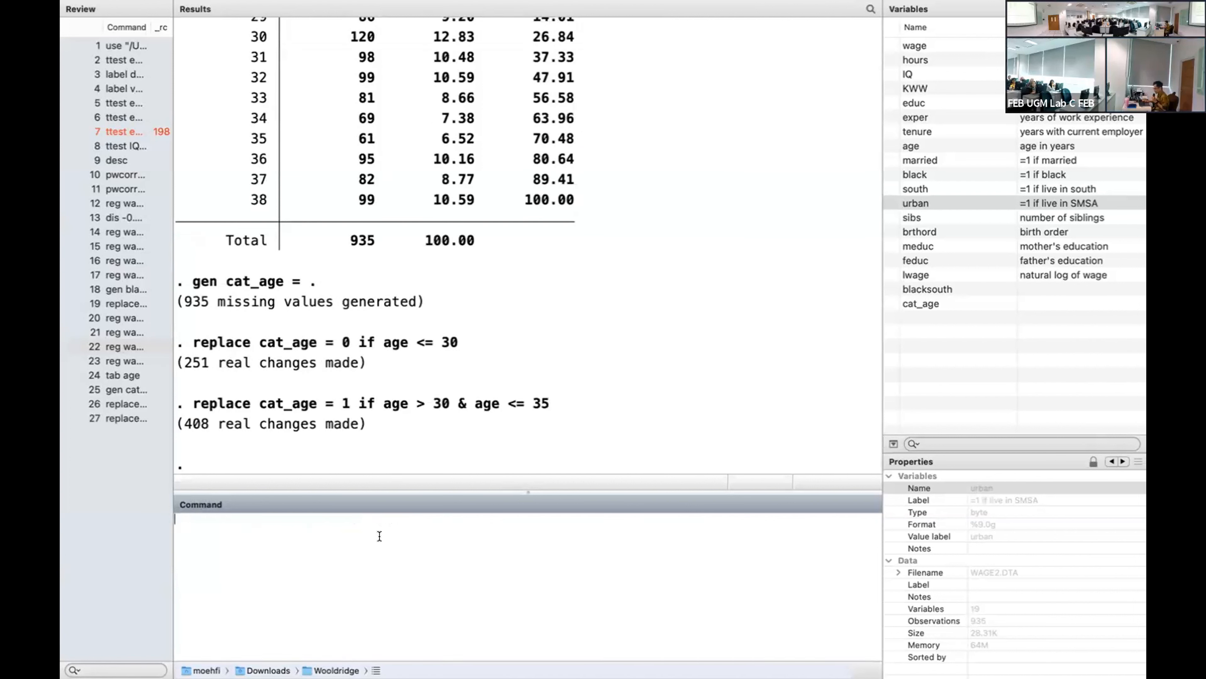
Code the oldest age group by running replace cat_age = 2 if age > 35.
type("replace cat_age = 2 if ")
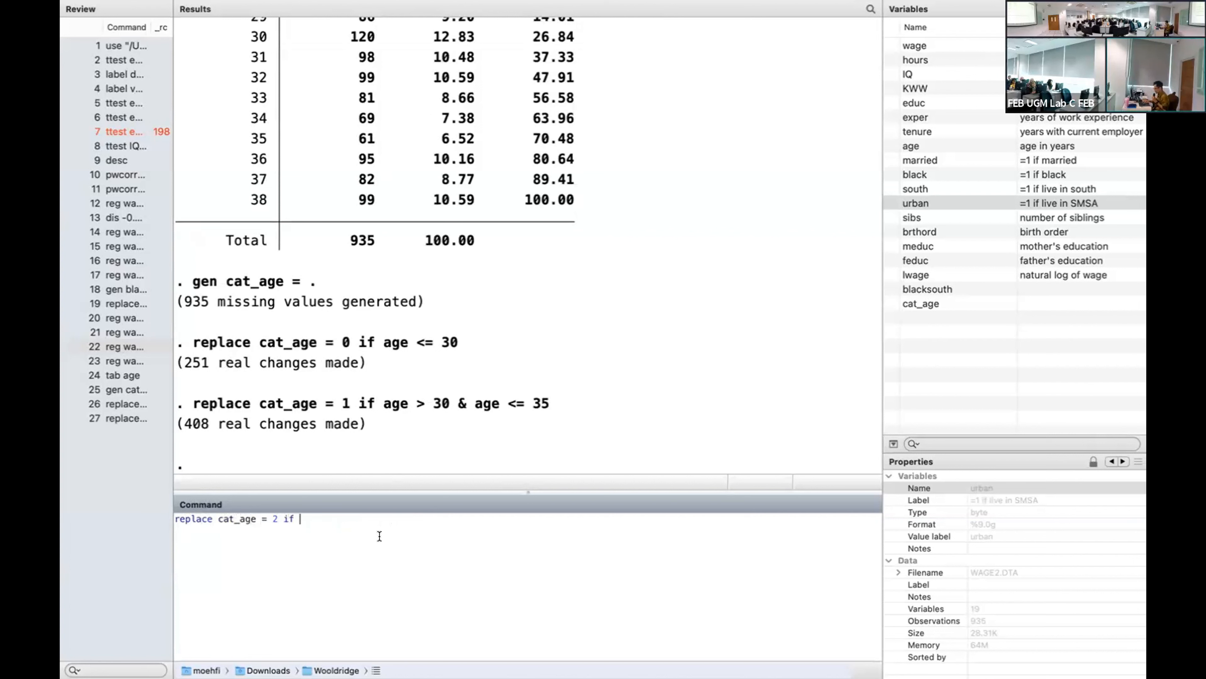
type("age > 35")
key("Return")
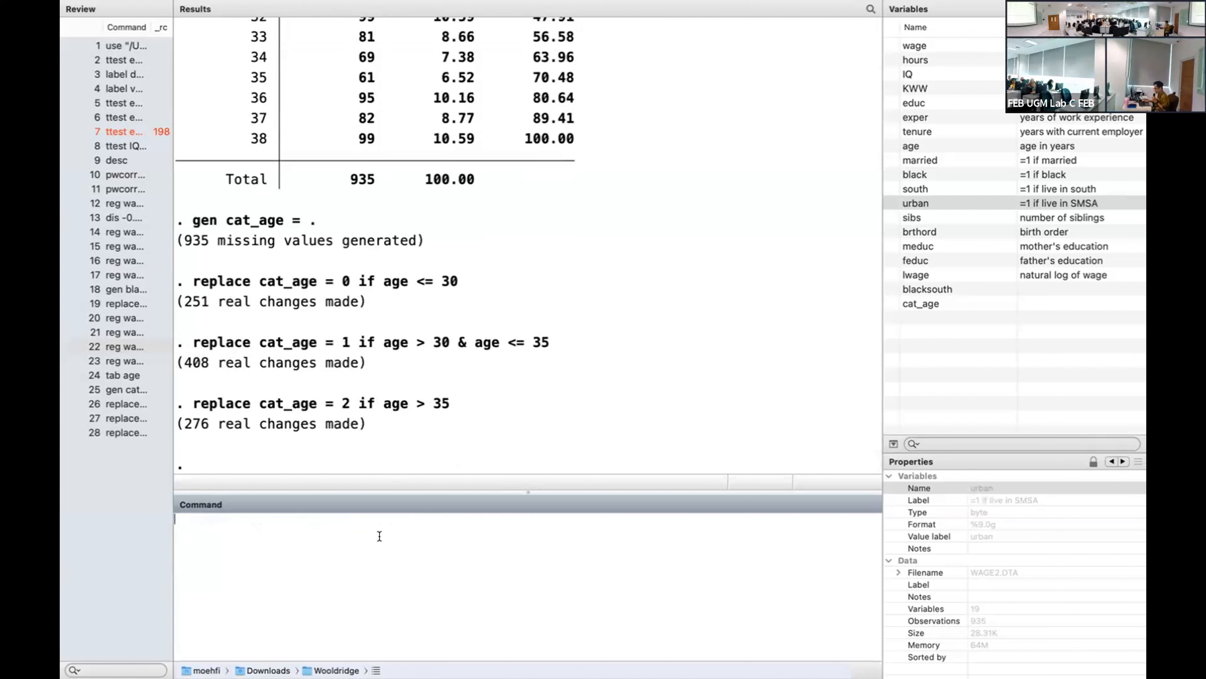
Tabulate the age categories with tab cat_age and highlight the total frequency.
type("tab cat")
key("BackSpace")
type("_age")
key("Return")
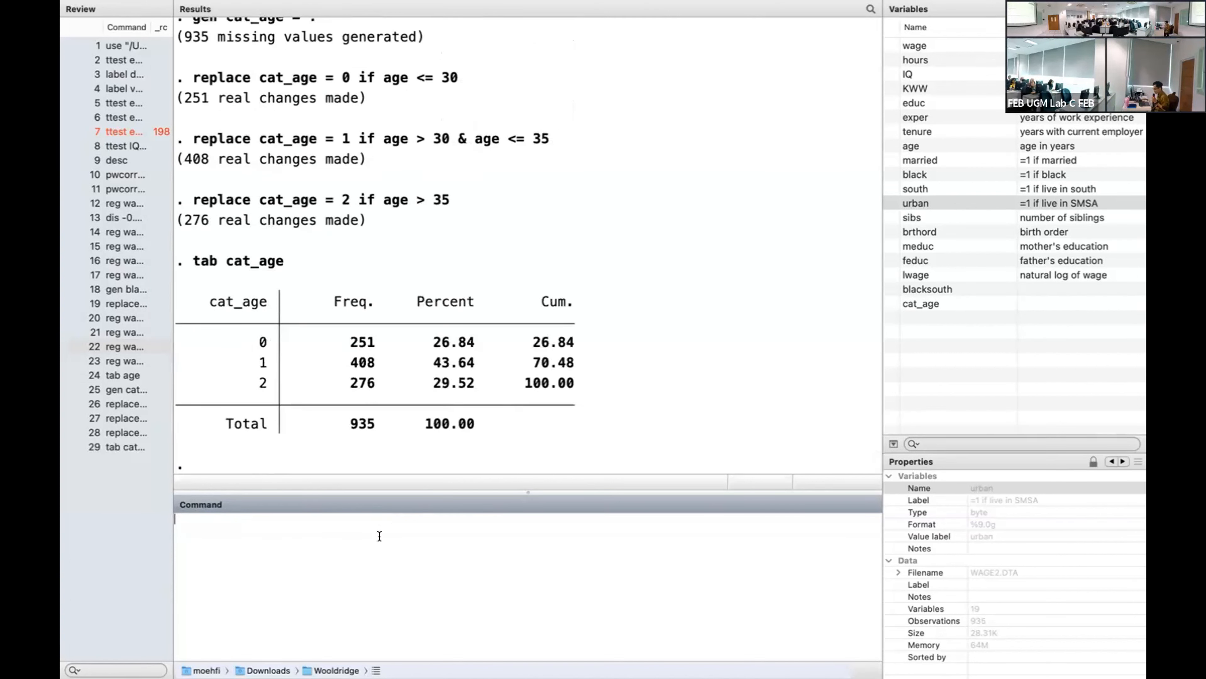
left_click_drag(346, 423, 379, 423)
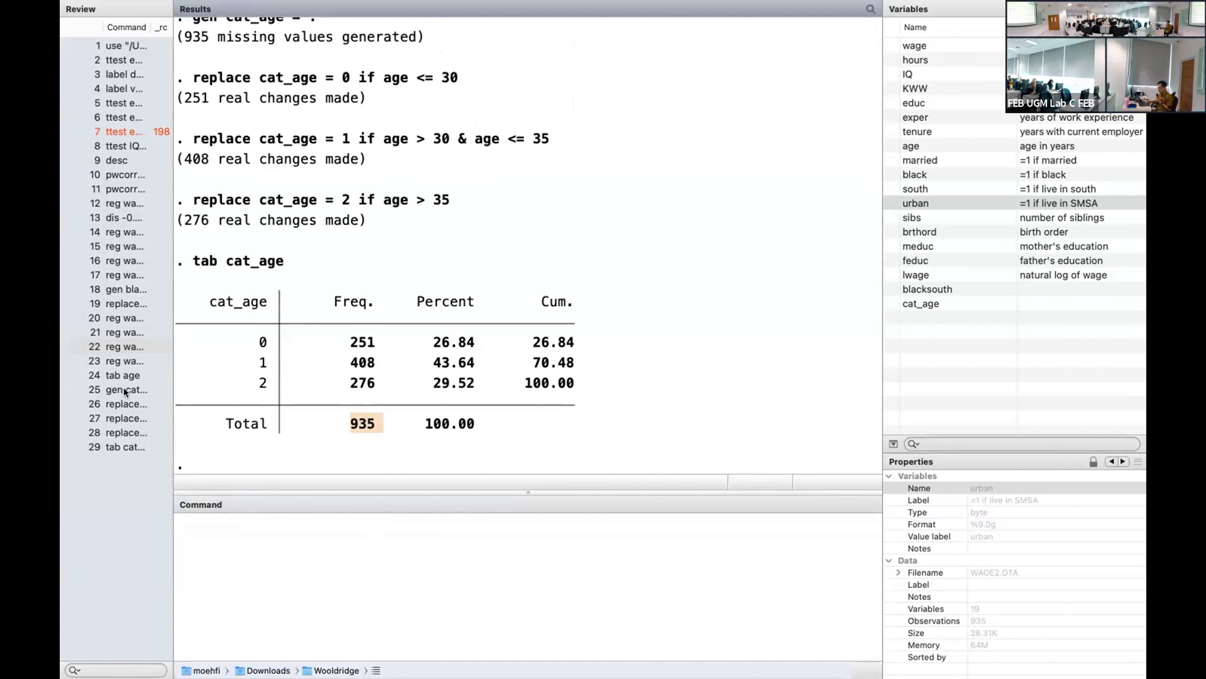
Recall the wage regression with the black*south term and replace age with cat_age in the command.
left_click(122, 362)
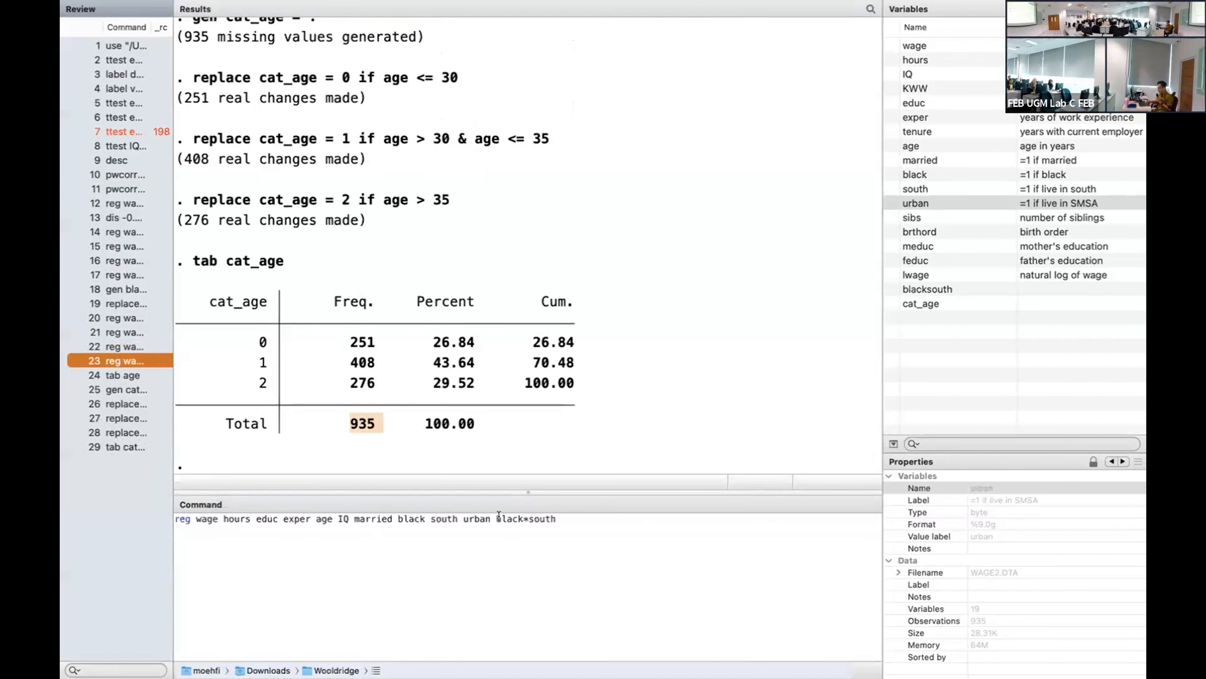
double_click(329, 517)
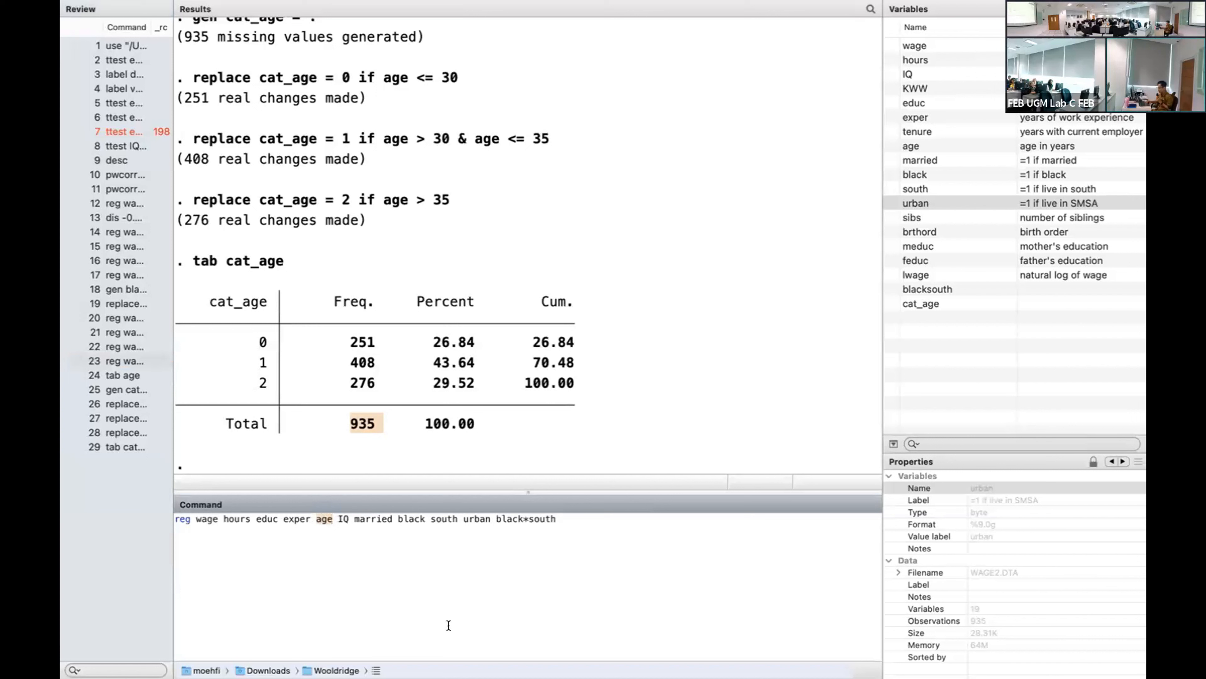
type("cat")
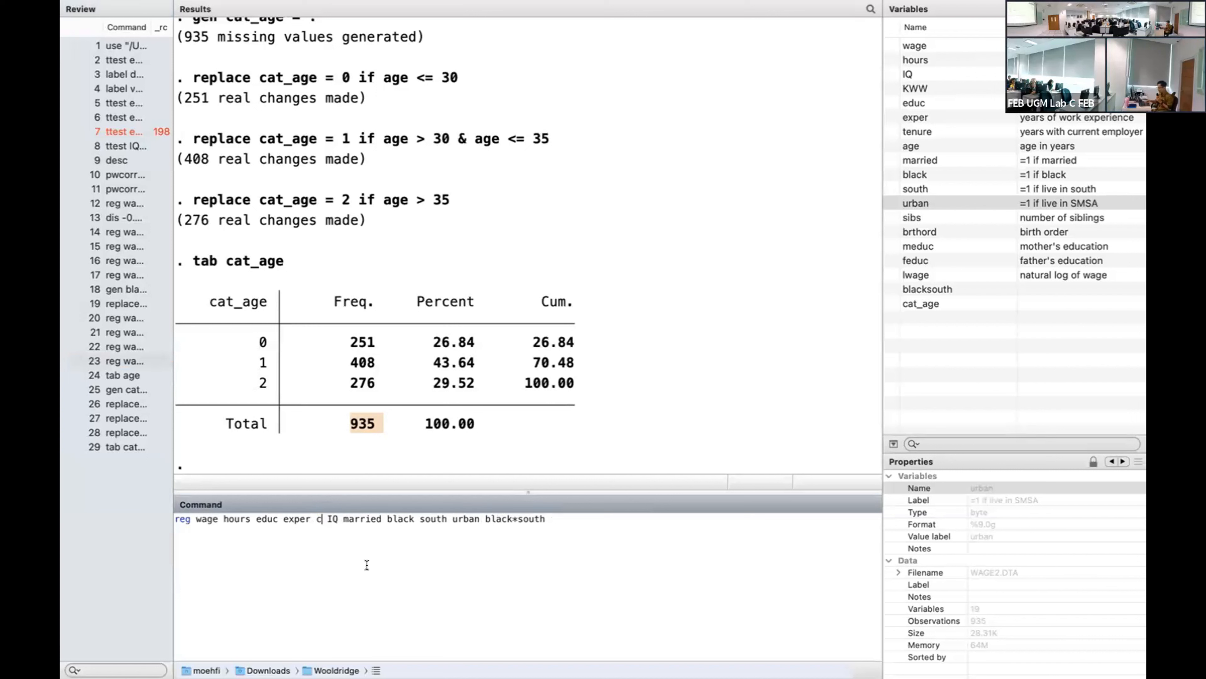
type("_age")
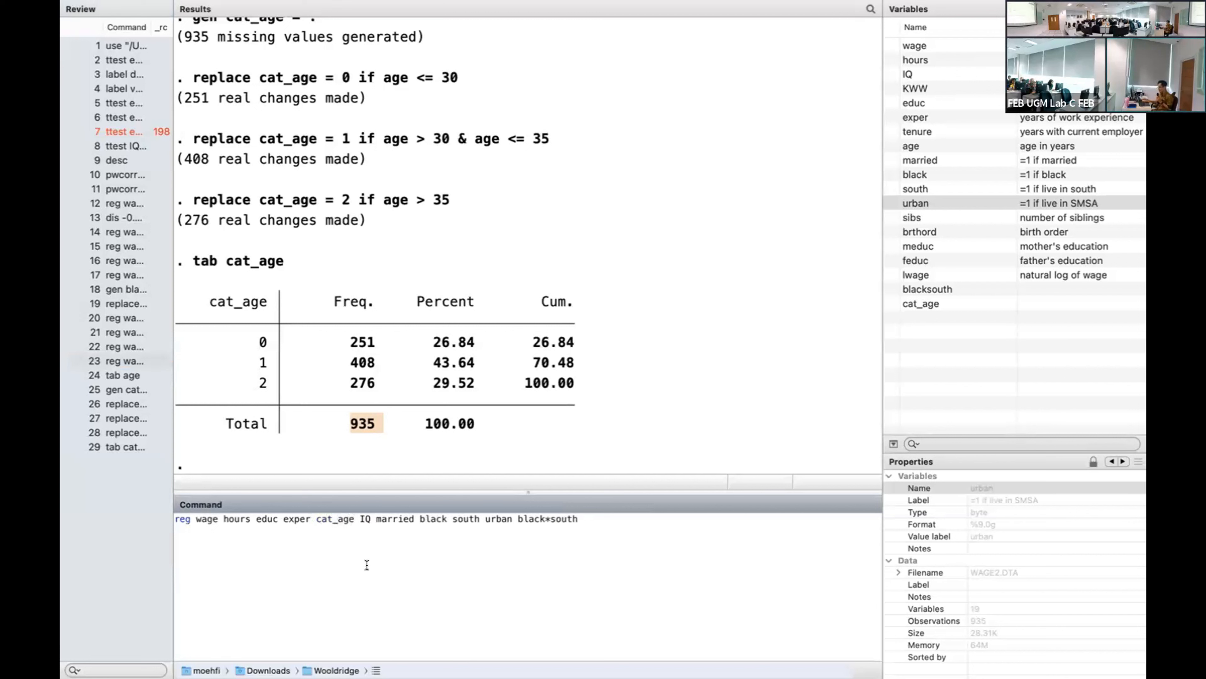
Add the i. prefix to cat_age, run the regression and highlight the cat_age rows in the coefficient table.
key("Left")
key("Left")
key("Left")
key("Left")
key("Left")
key("Left")
key("Left")
type("i.")
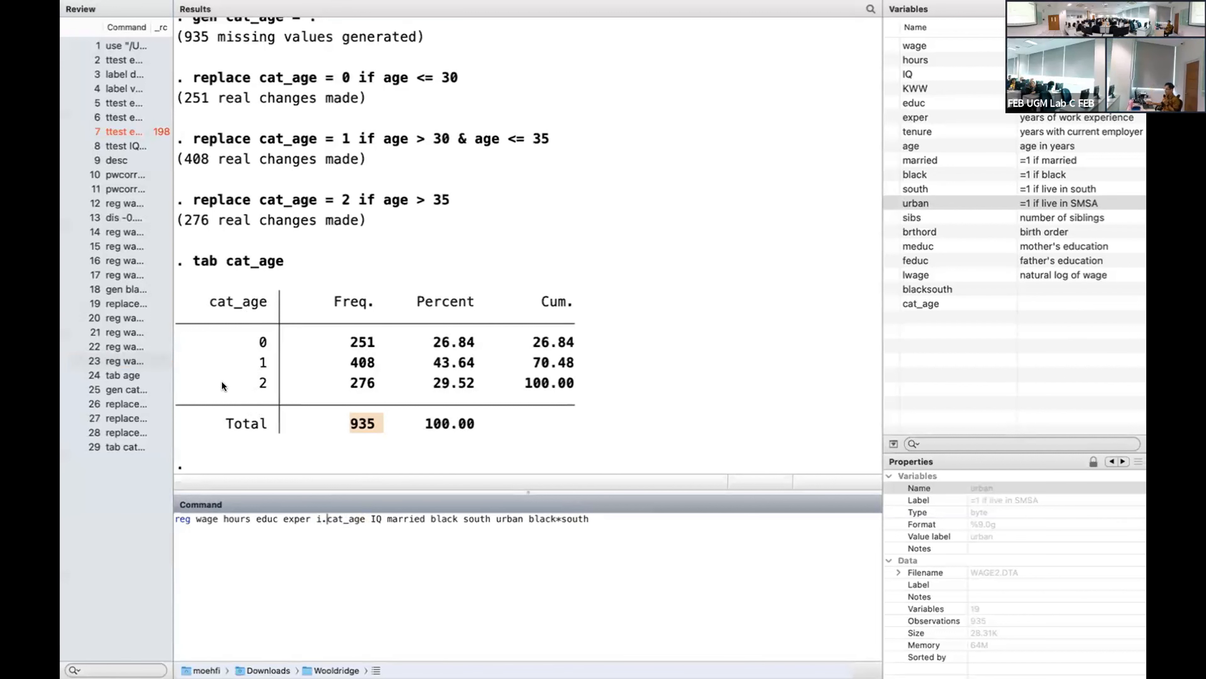
key("Return")
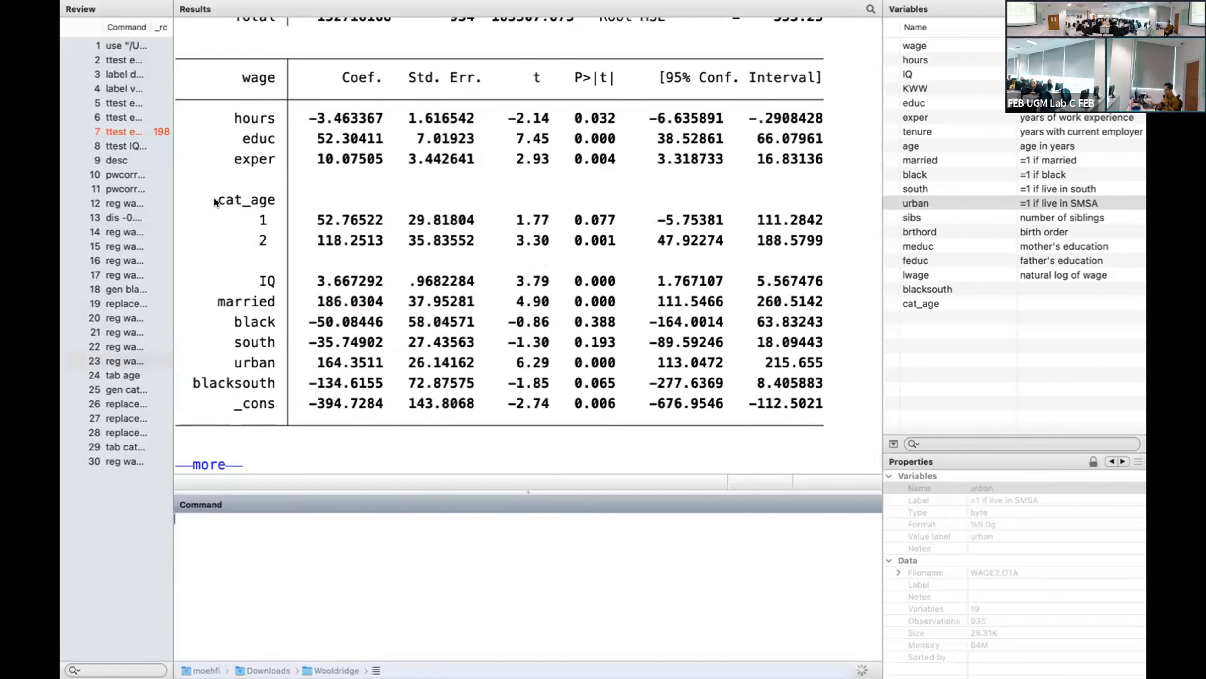
left_click_drag(219, 203, 824, 243)
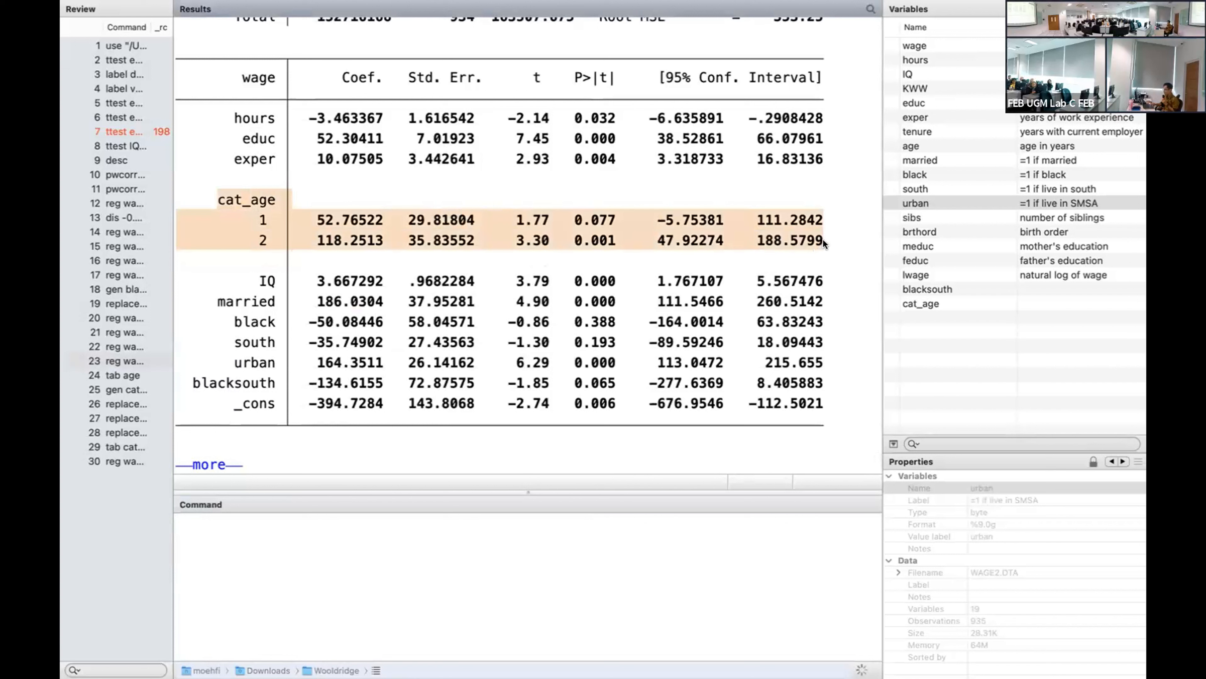
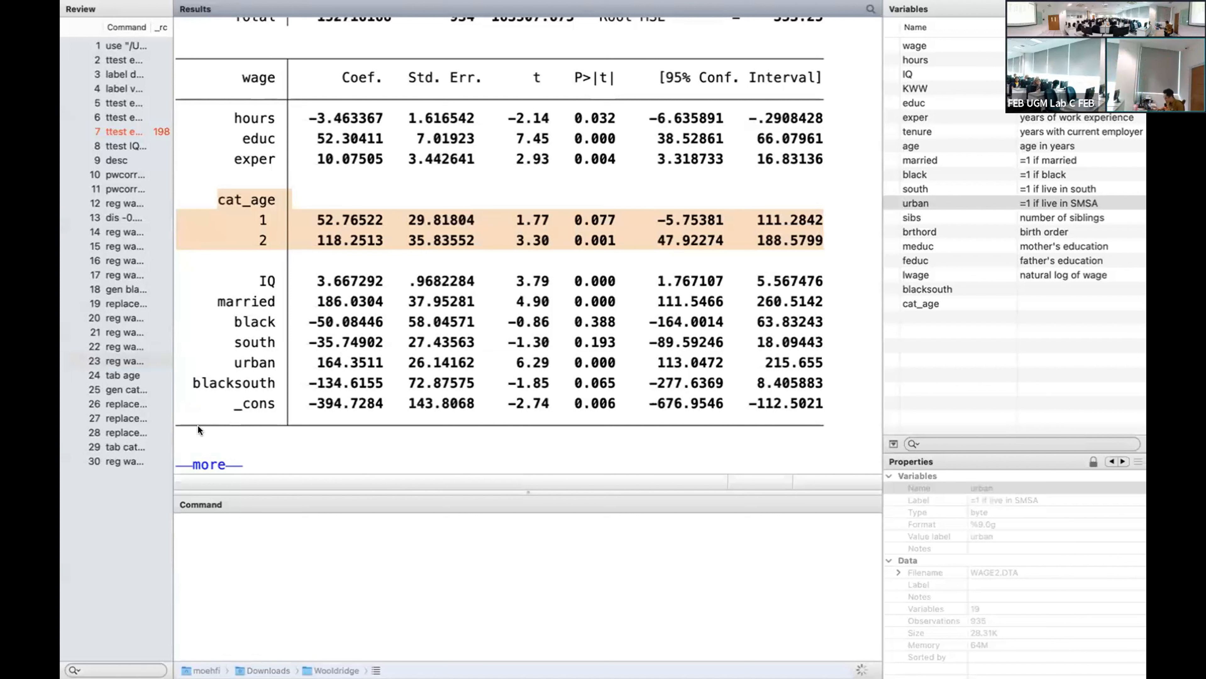
Recall the i.cat_age regression, remove the i. prefix so cat_age enters as a plain variable, and run it.
left_click(129, 463)
left_click(324, 519)
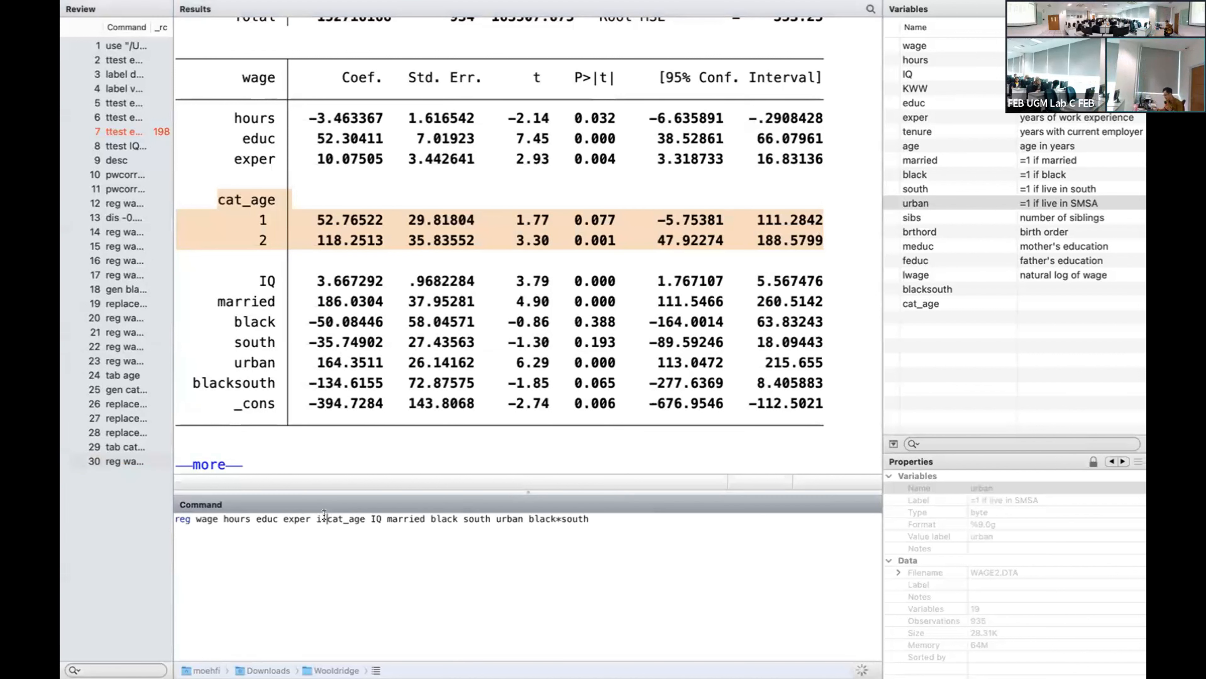
key("BackSpace")
key("BackSpace")
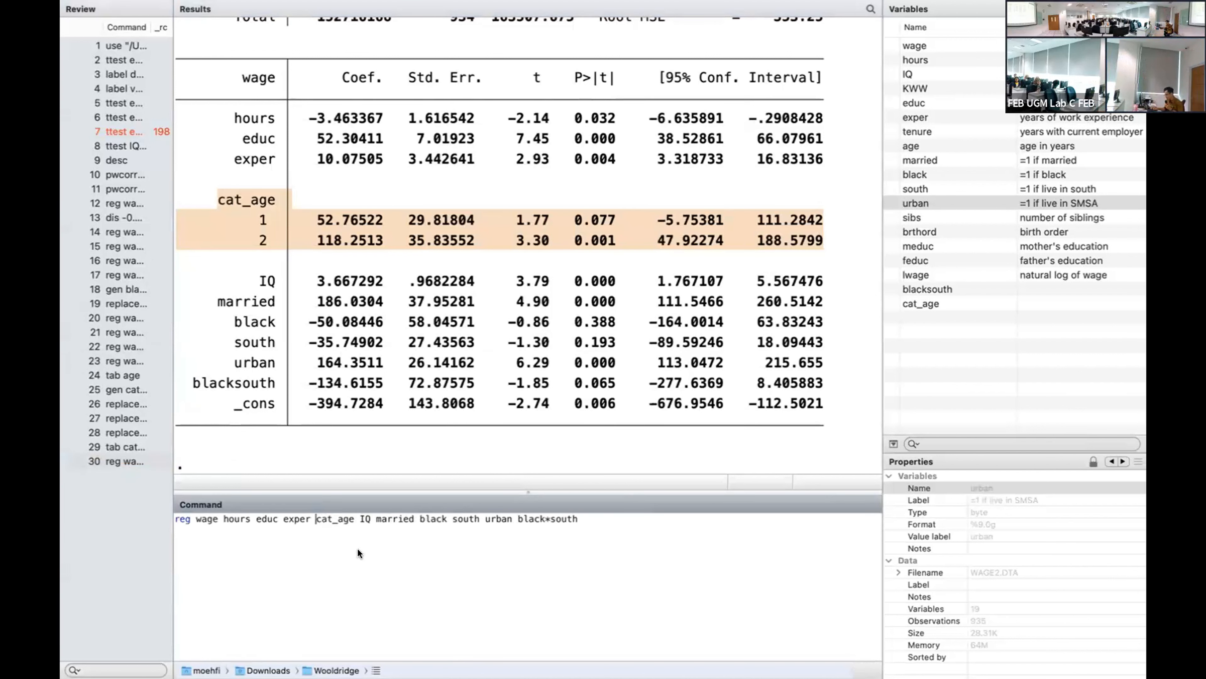
key("Return")
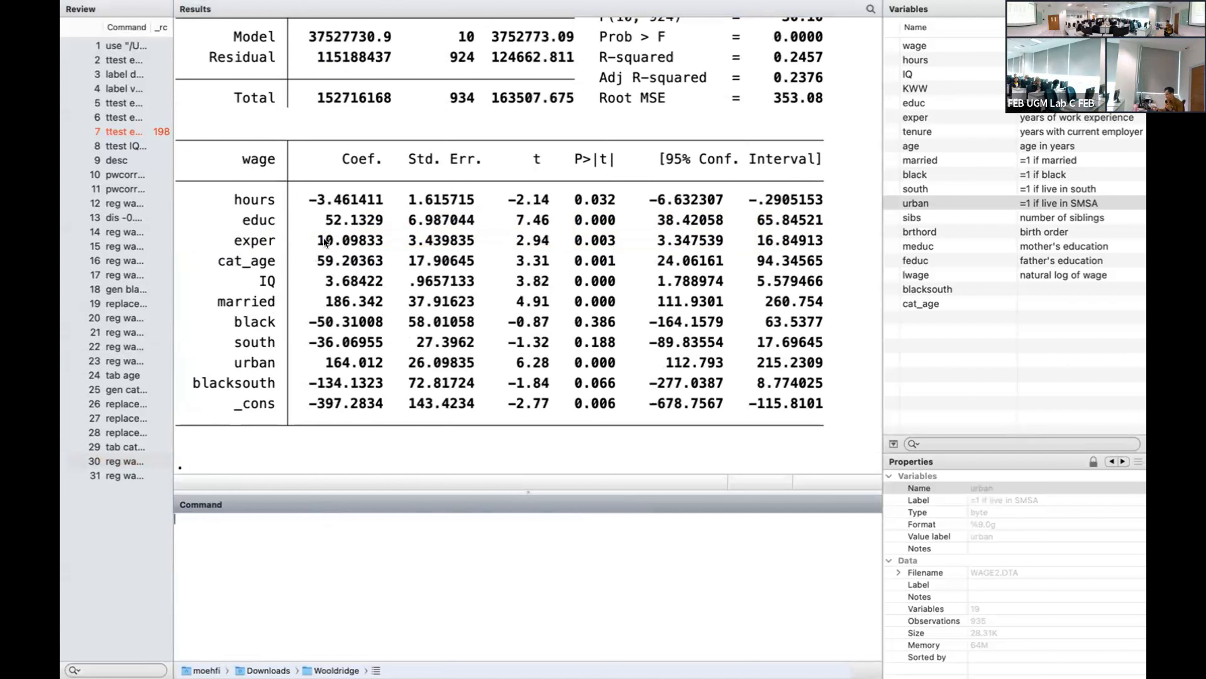
Recall the regression with i.cat_age and run it again.
left_click(125, 459)
key("Return")
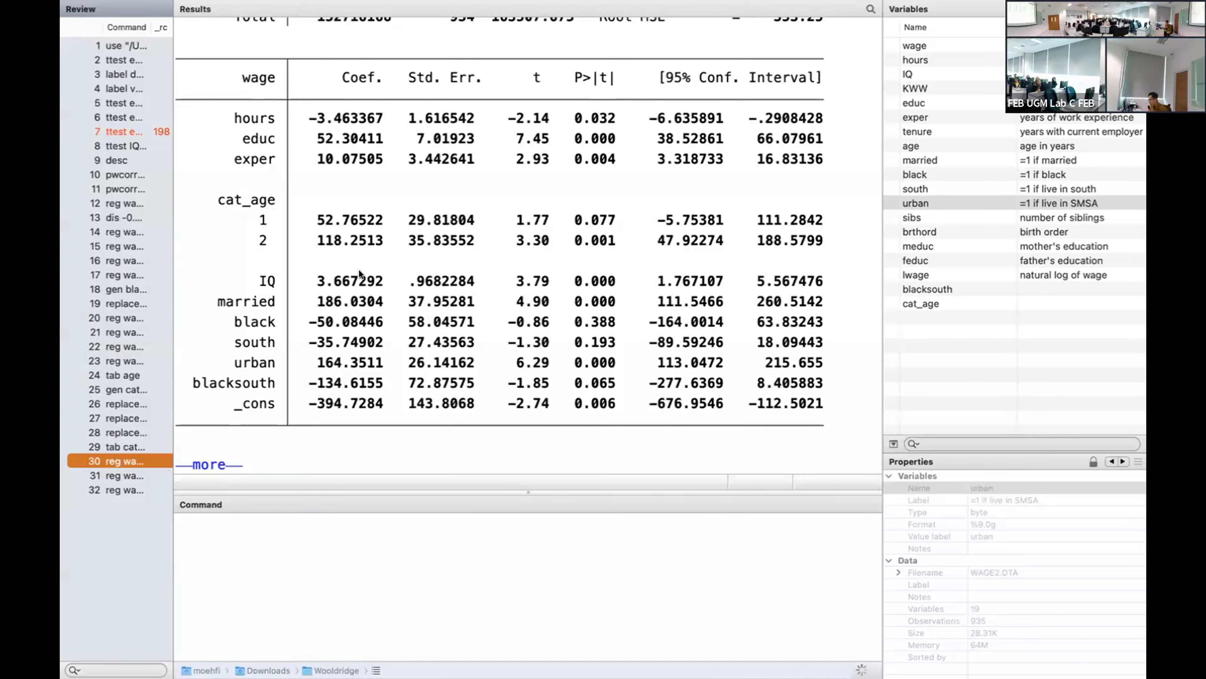
Compare the regression outputs with cat_age and i.cat_age, and review the age category coding and tabulation.
scroll(358, 269, "up", 15)
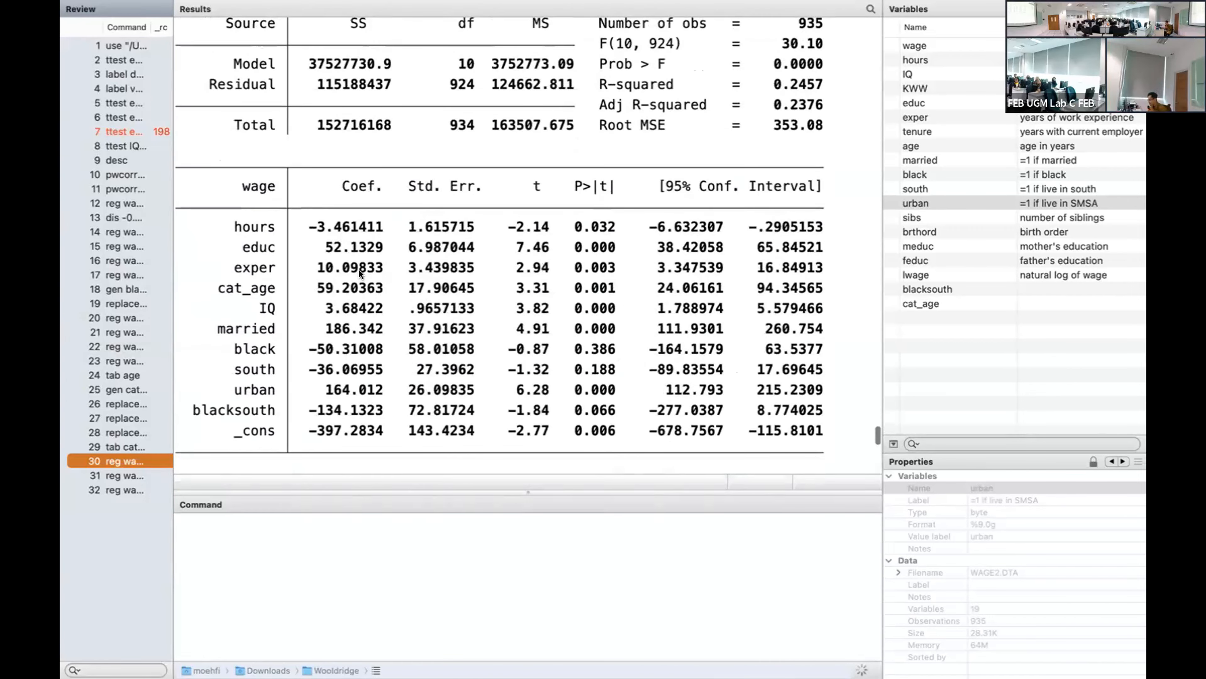
scroll(358, 269, "up", 6)
scroll(358, 269, "up", 15)
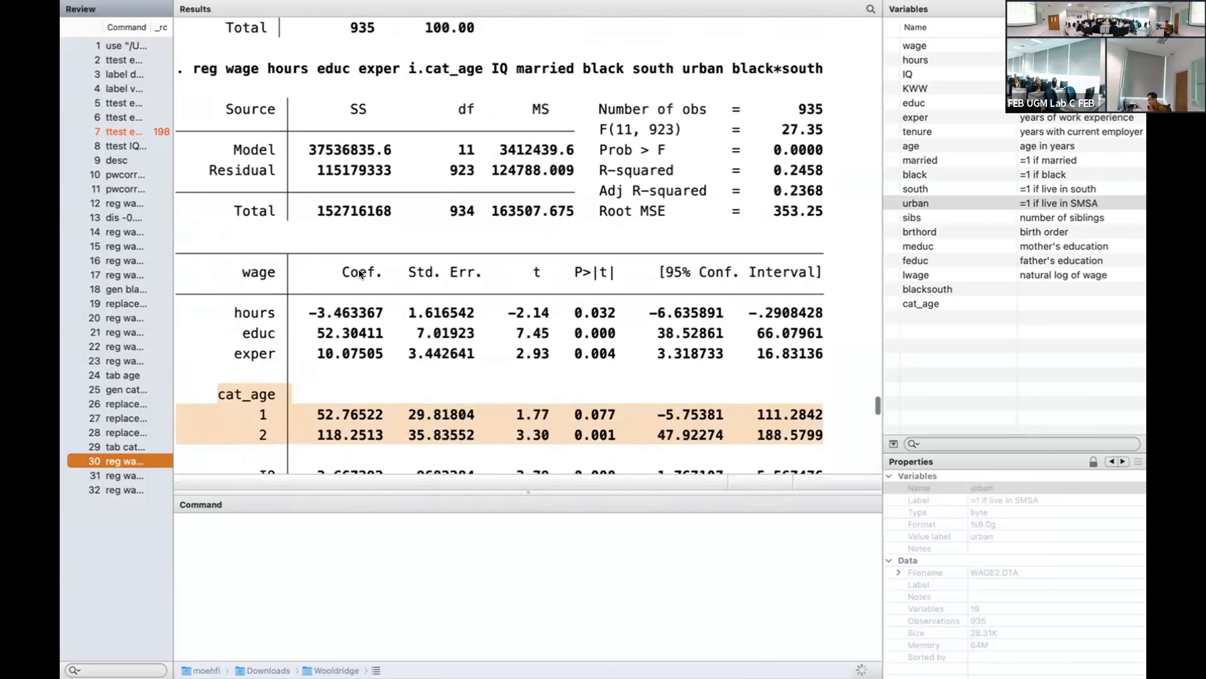
scroll(359, 271, "up", 2)
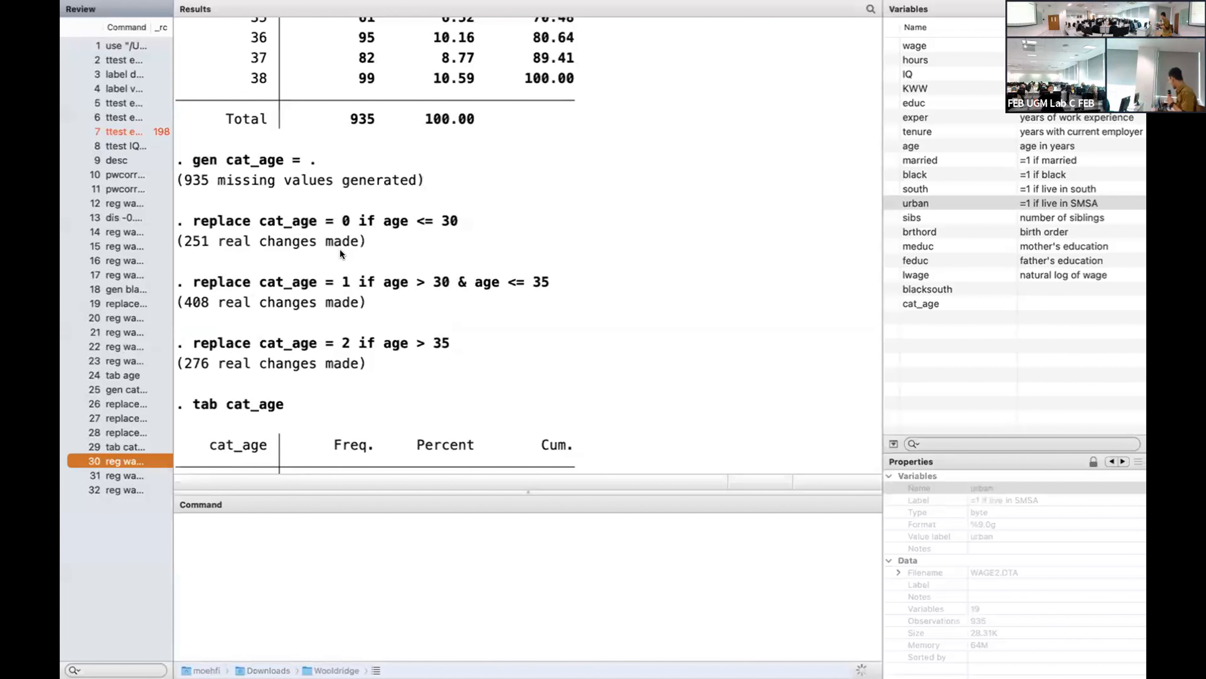
scroll(339, 249, "down", 5)
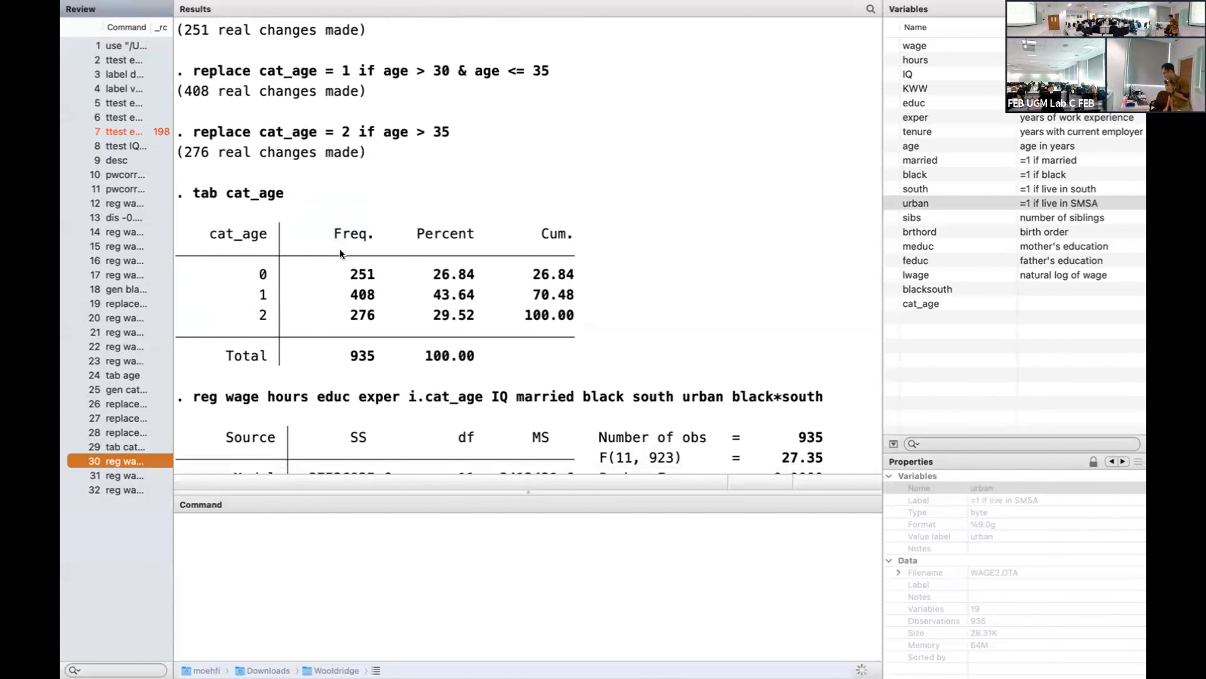
scroll(339, 249, "down", 7)
scroll(341, 254, "down", 4)
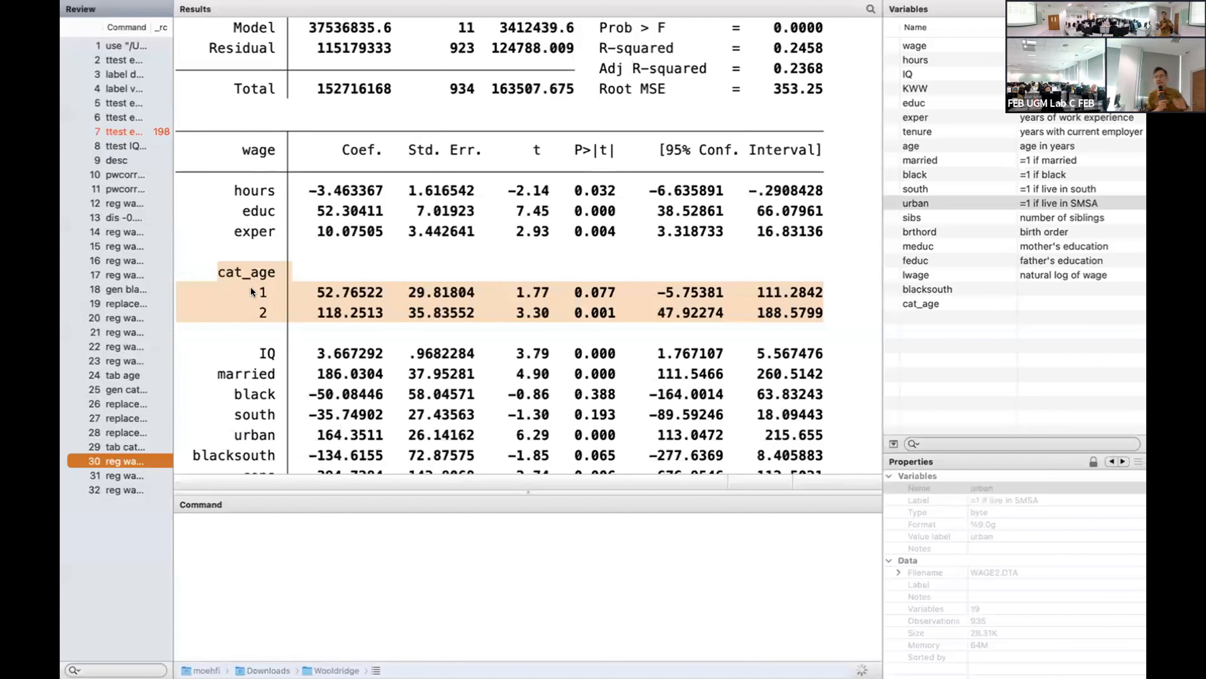
scroll(251, 289, "up", 8)
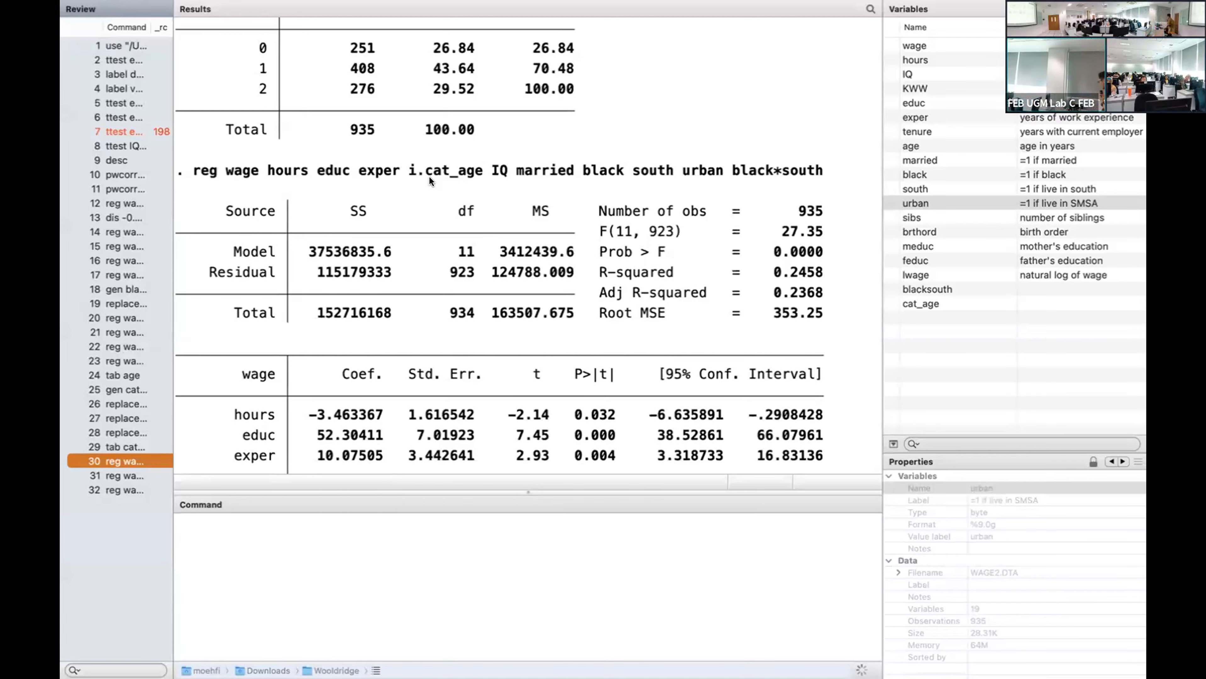
scroll(286, 358, "down", 5)
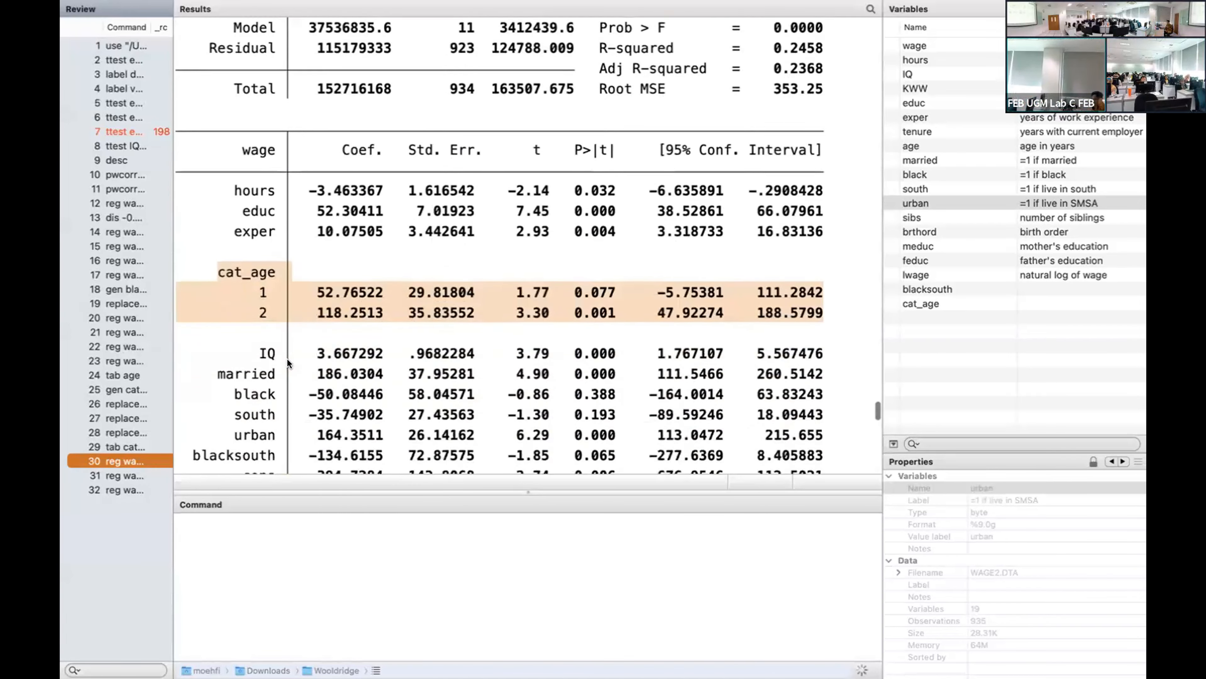
scroll(286, 358, "down", 15)
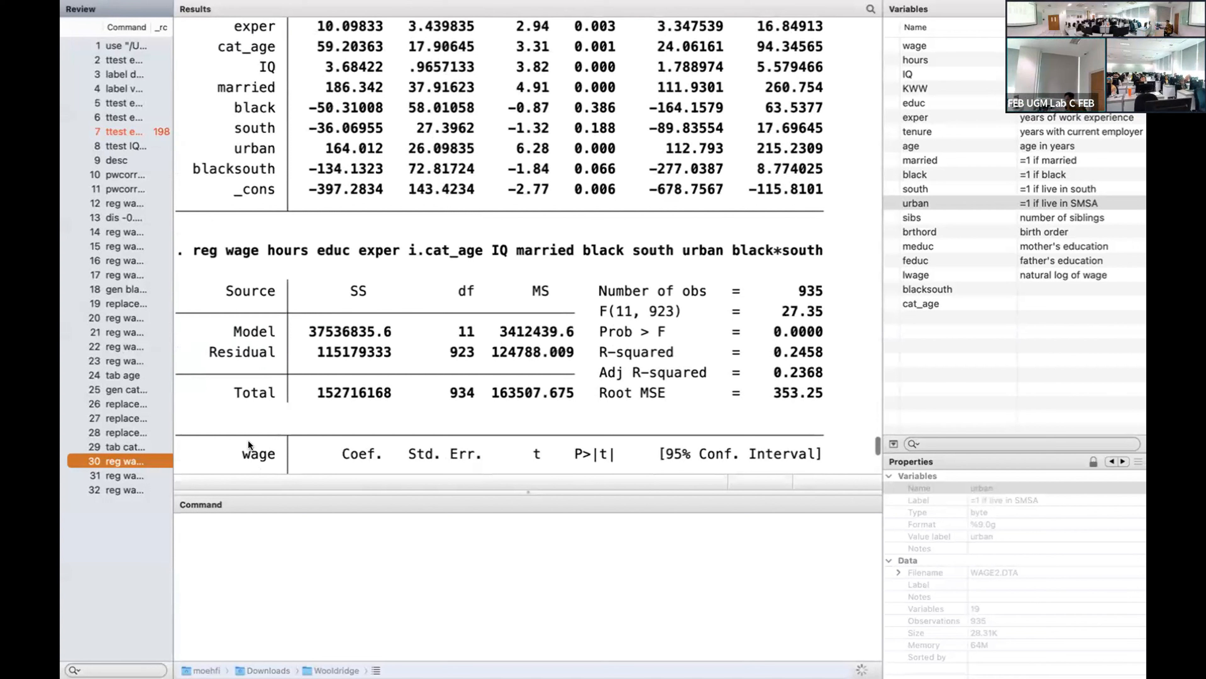
Recall the latest i.cat_age regression, change married to i.married and run it.
left_click(232, 533)
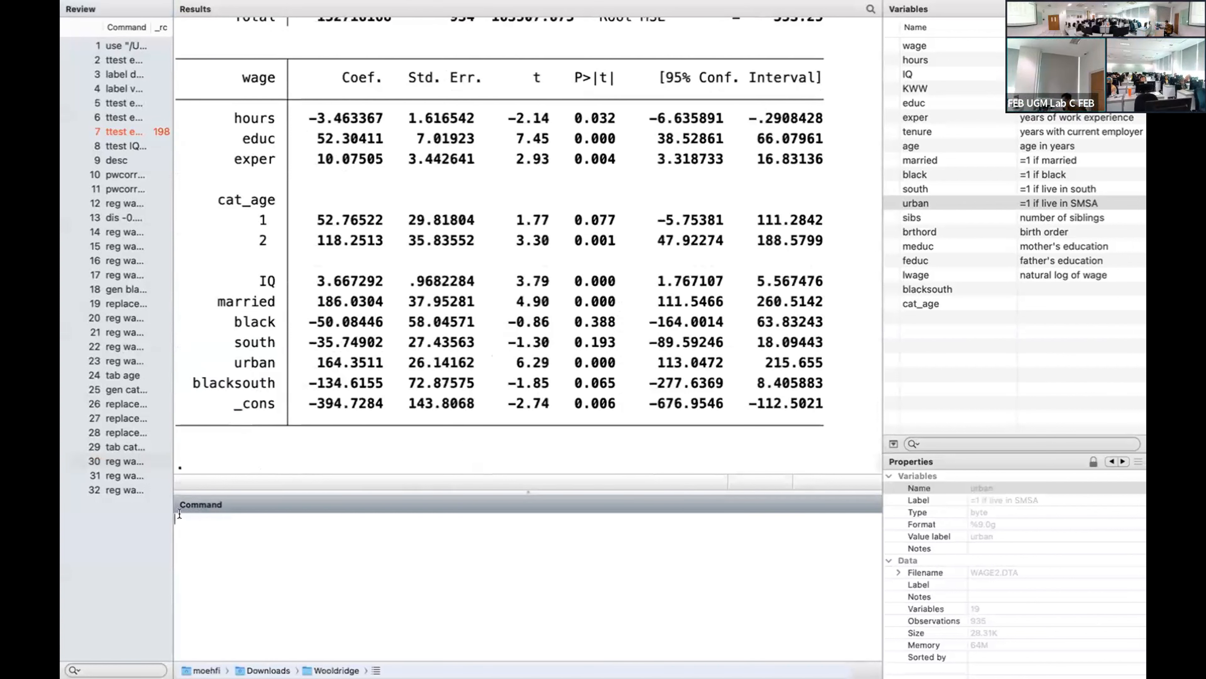
left_click(136, 487)
left_click(137, 489)
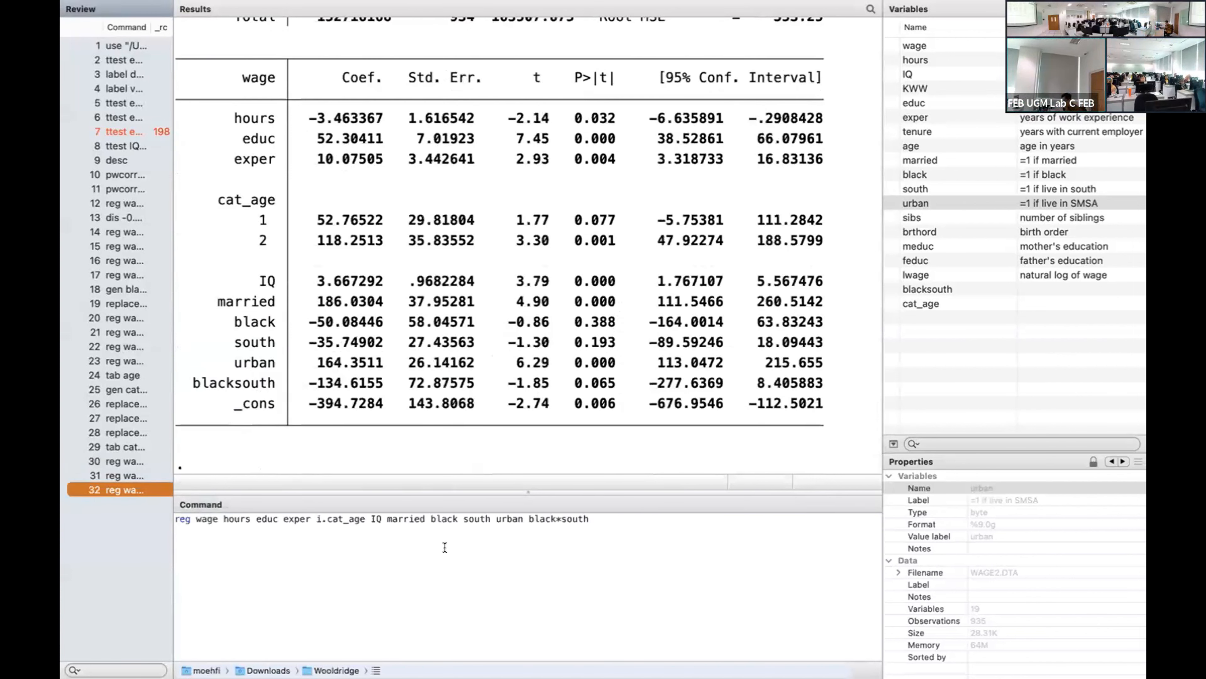
left_click(388, 518)
type("i.")
key("Return")
Highlight the marriage dummy's row in the outputs with and without the i. prefix to compare its estimates.
scroll(382, 282, "up", 2)
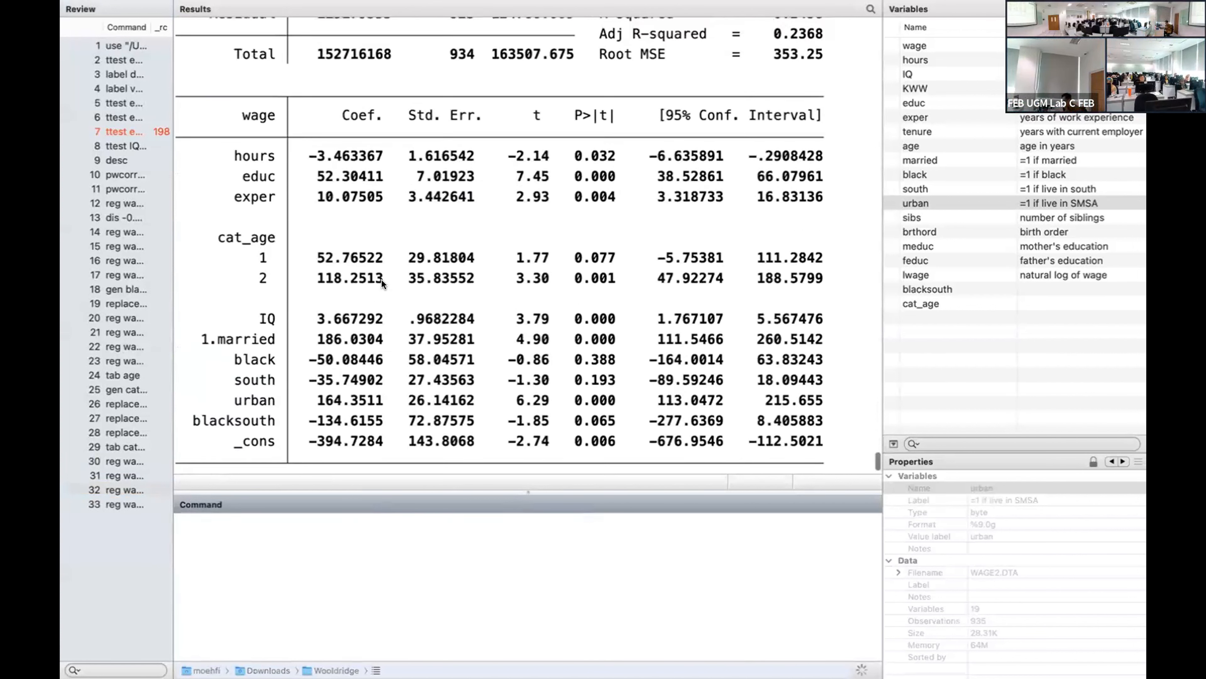
left_click_drag(203, 351, 819, 346)
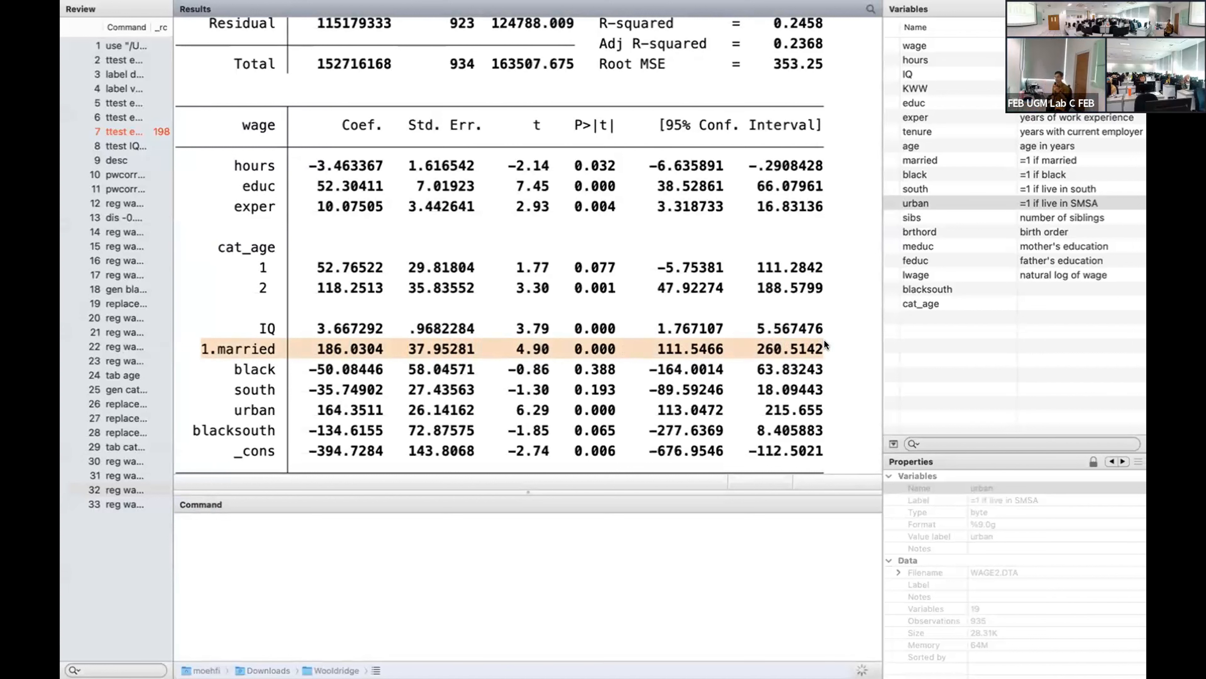
scroll(269, 352, "up", 2)
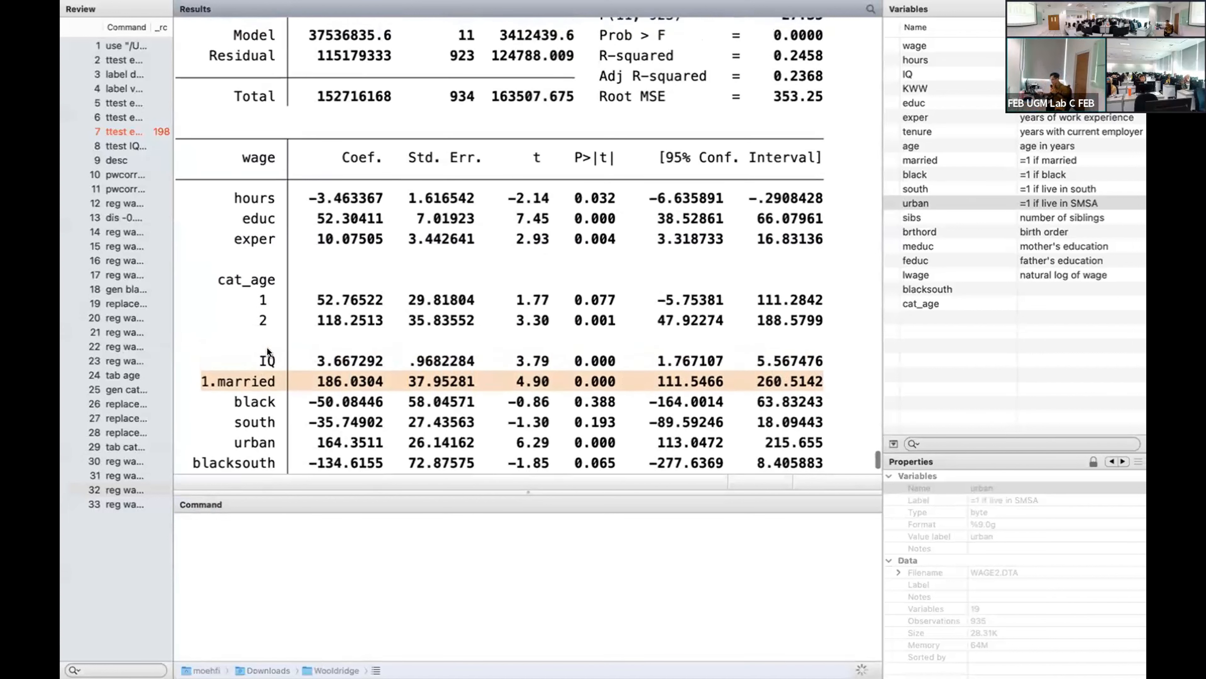
scroll(340, 383, "up", 10)
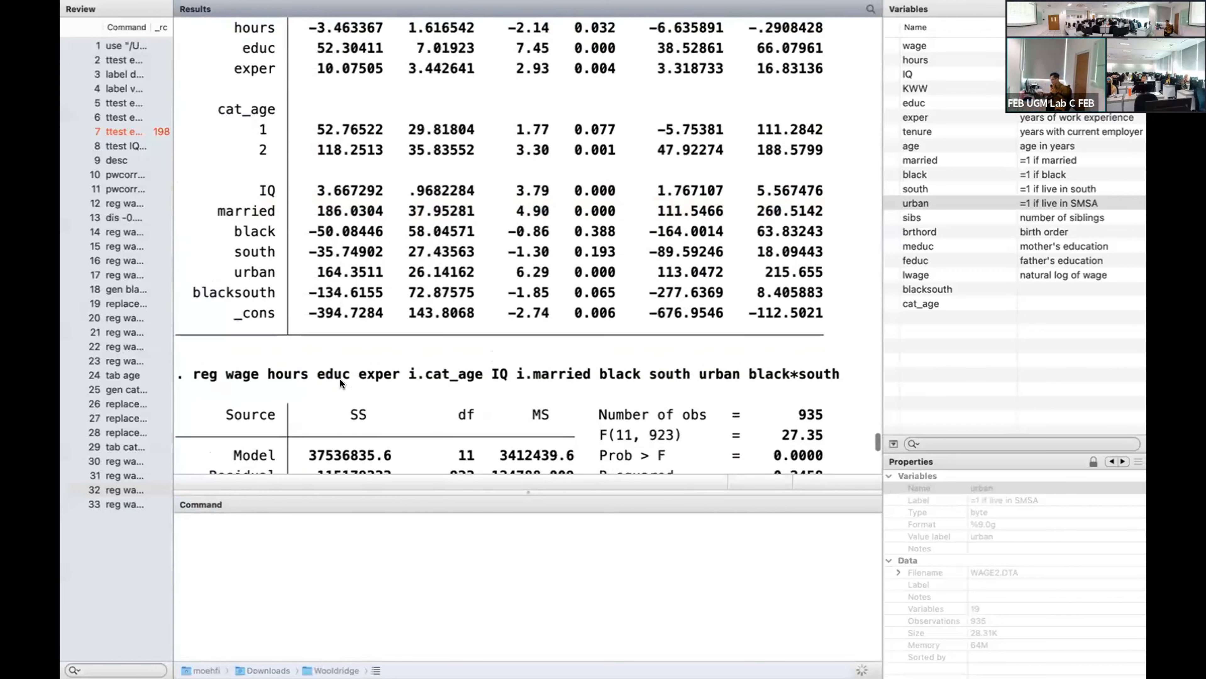
left_click_drag(317, 212, 807, 212)
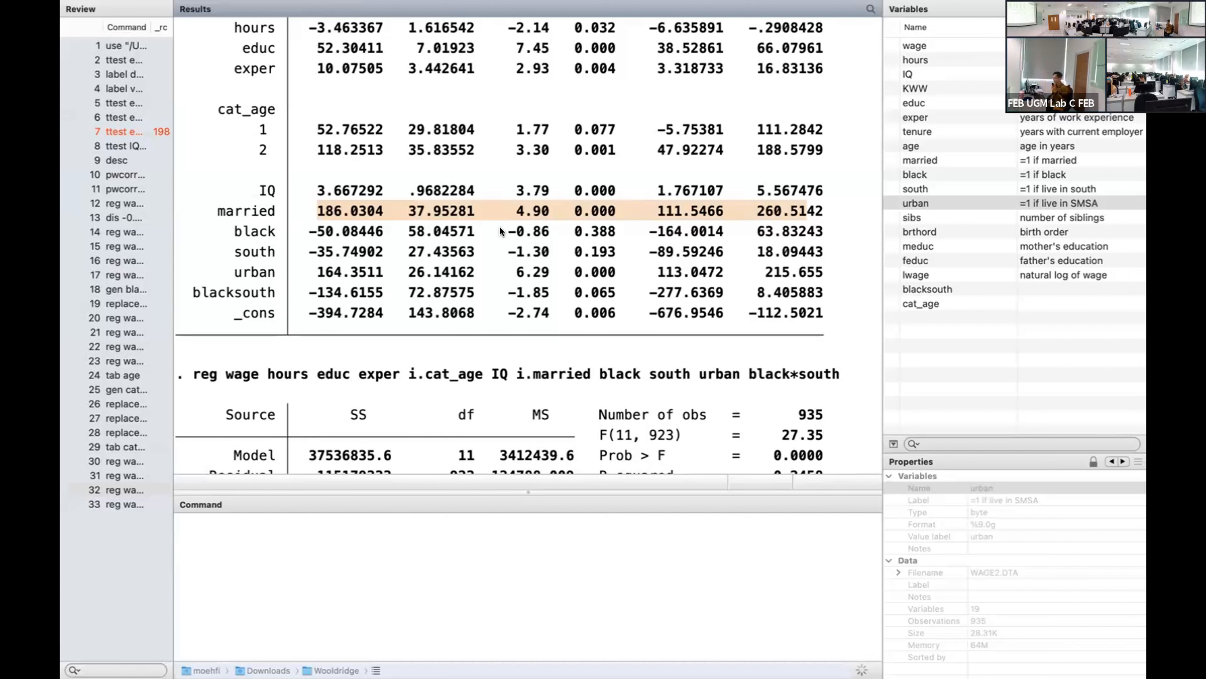
scroll(464, 354, "down", 5)
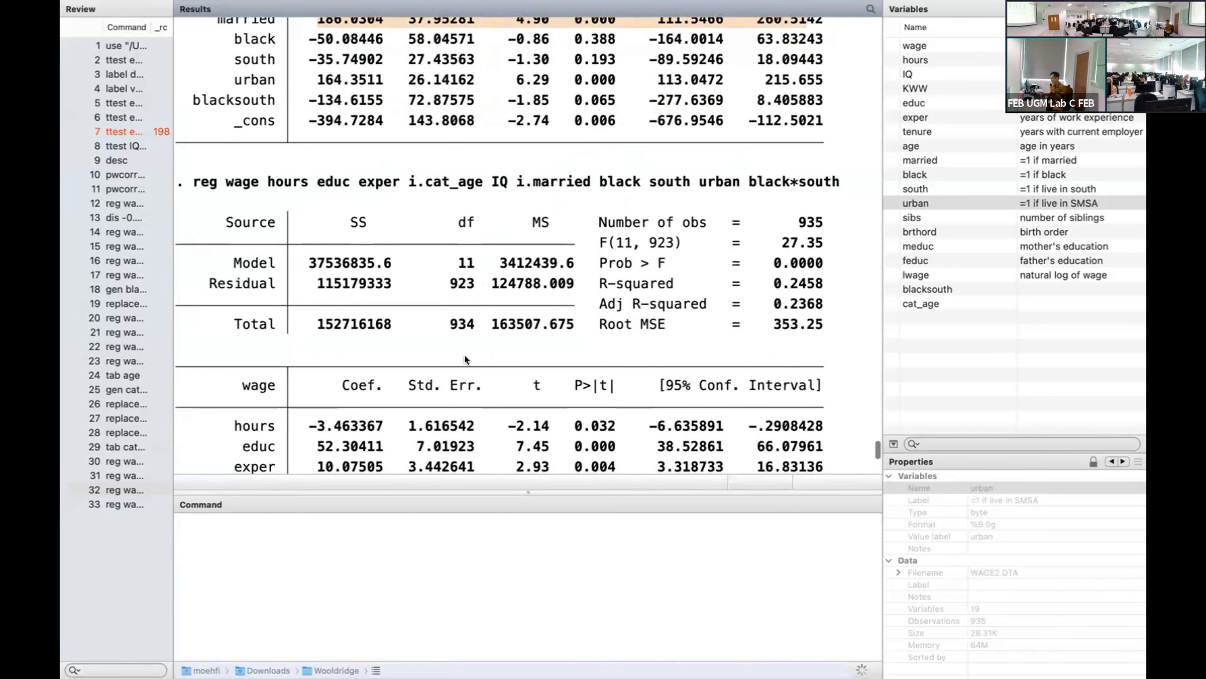